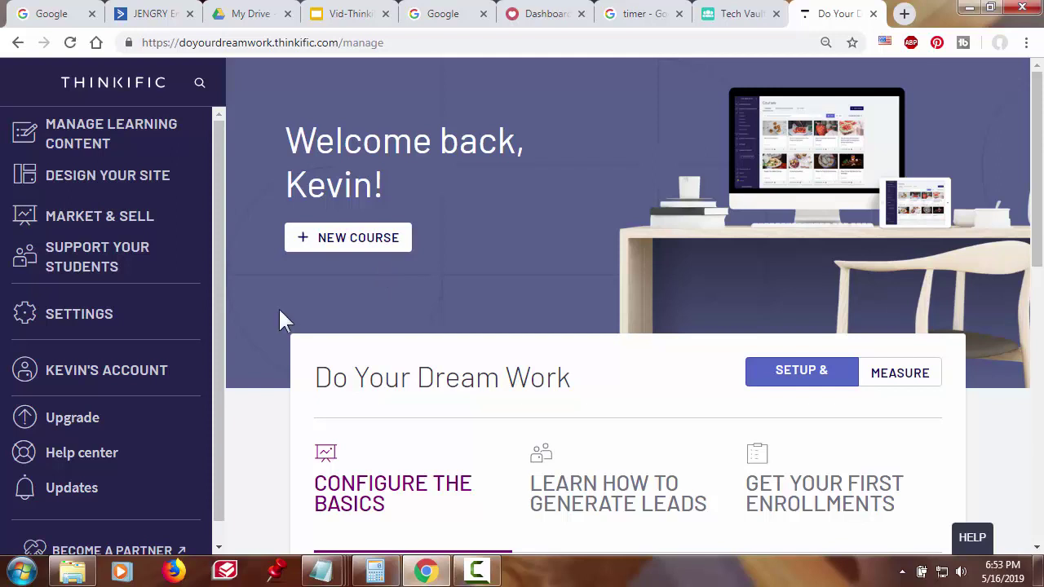
Open the site settings and review the site details, site emails and site URL sections.
scroll(378, 263, "down", 3)
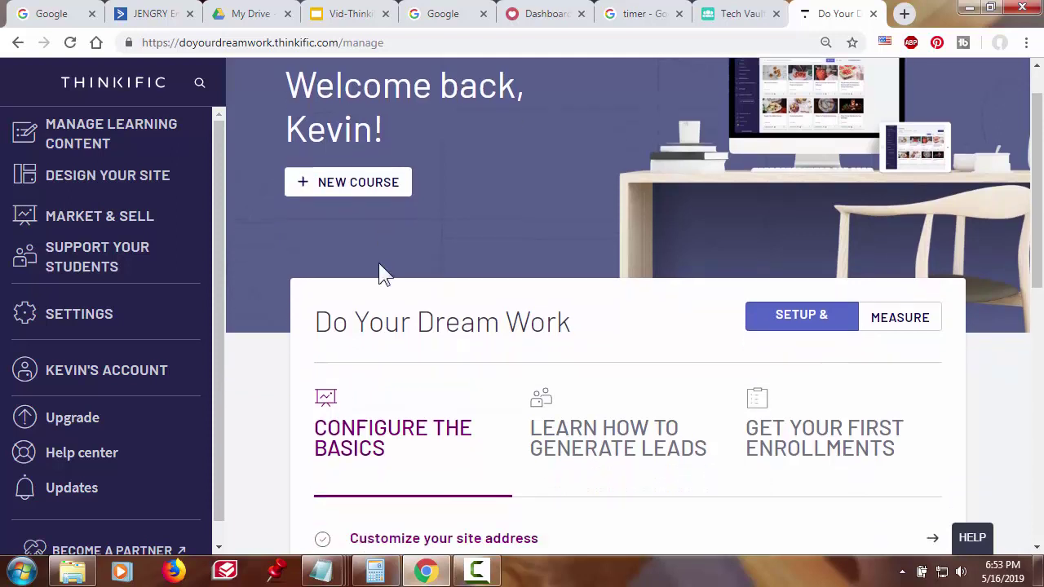
scroll(379, 263, "down", 3)
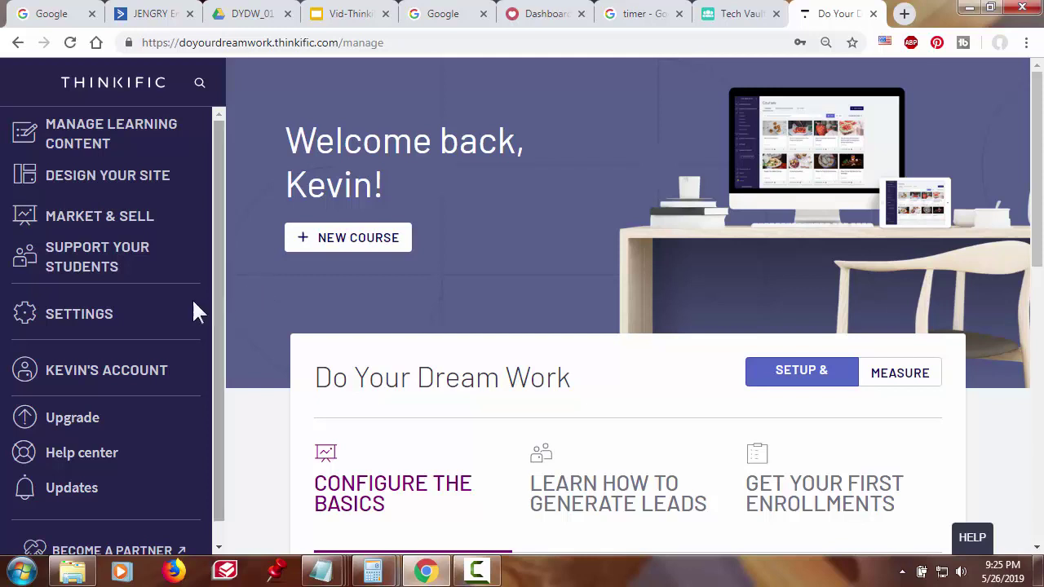
left_click(93, 318)
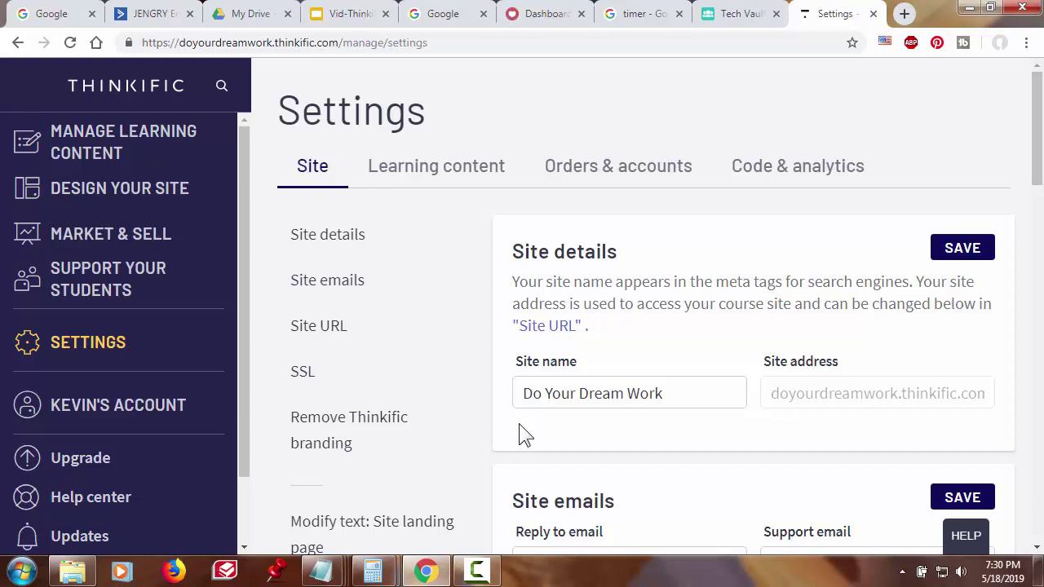
scroll(522, 433, "down", 2)
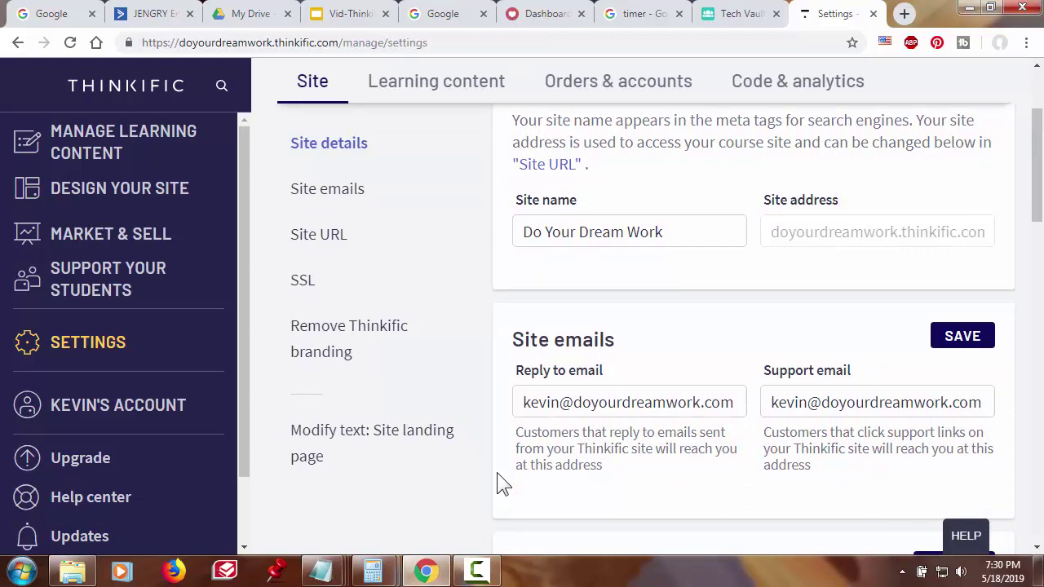
scroll(497, 473, "down", 2)
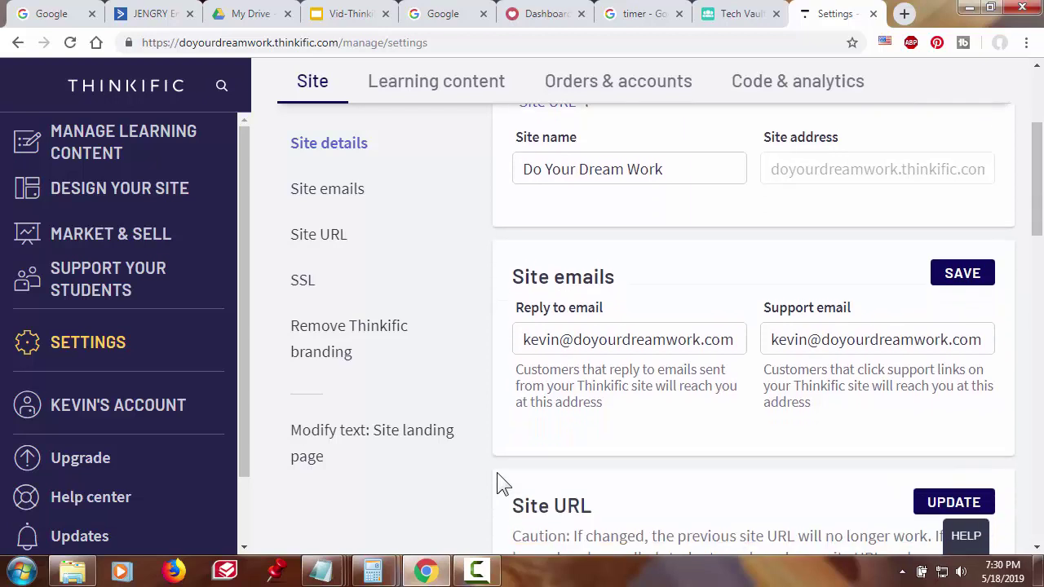
scroll(497, 473, "down", 3)
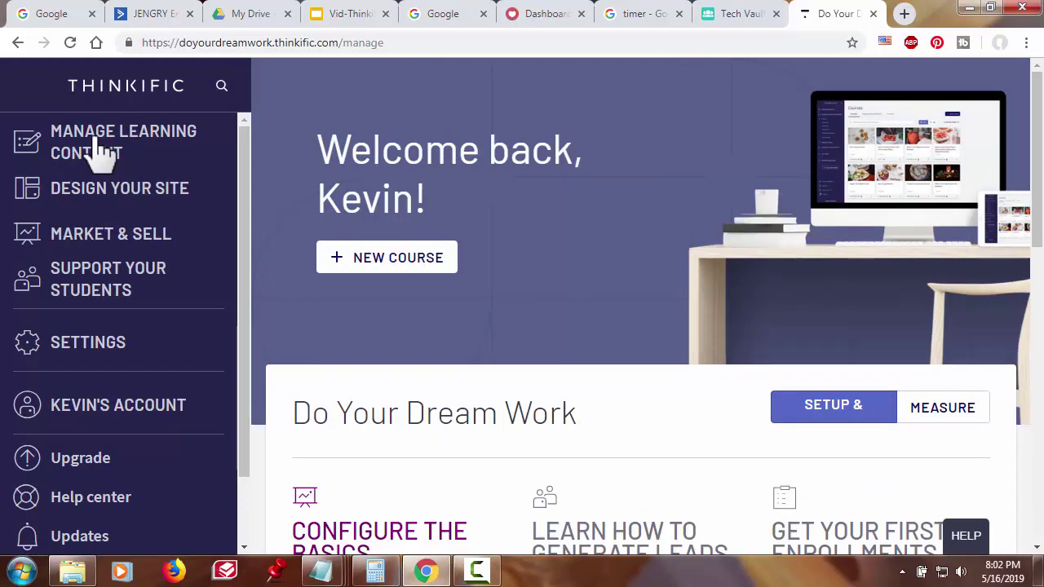
Open the course list under the learning content, check Memberships & Bundles, and return to the courses.
left_click(126, 155)
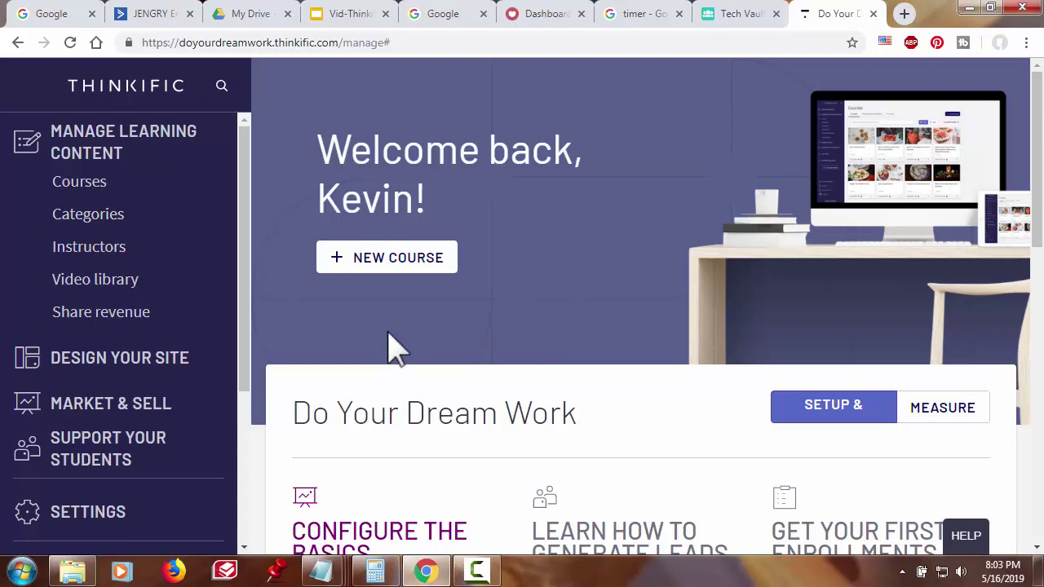
left_click(84, 183)
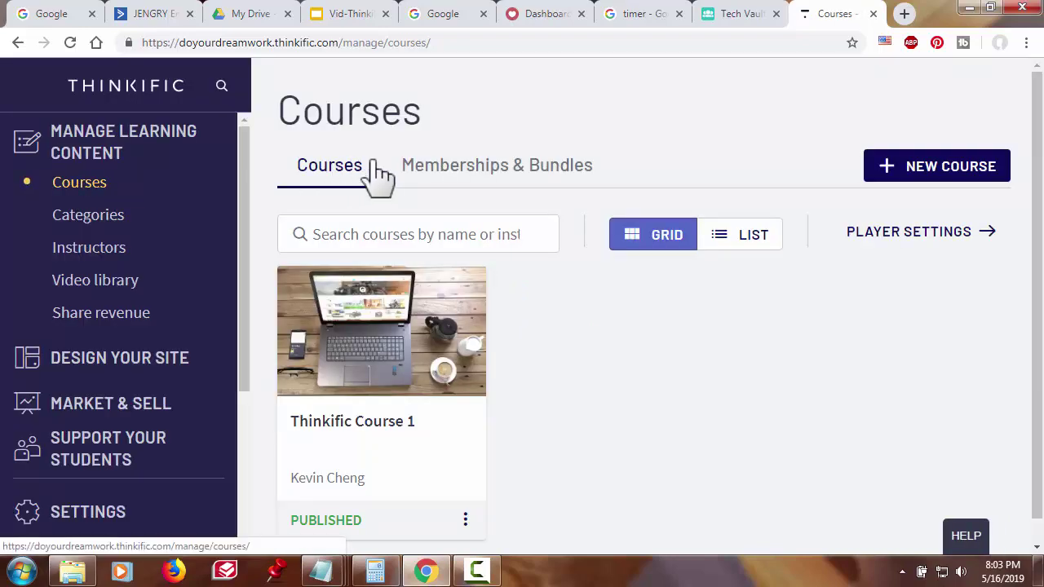
left_click(545, 181)
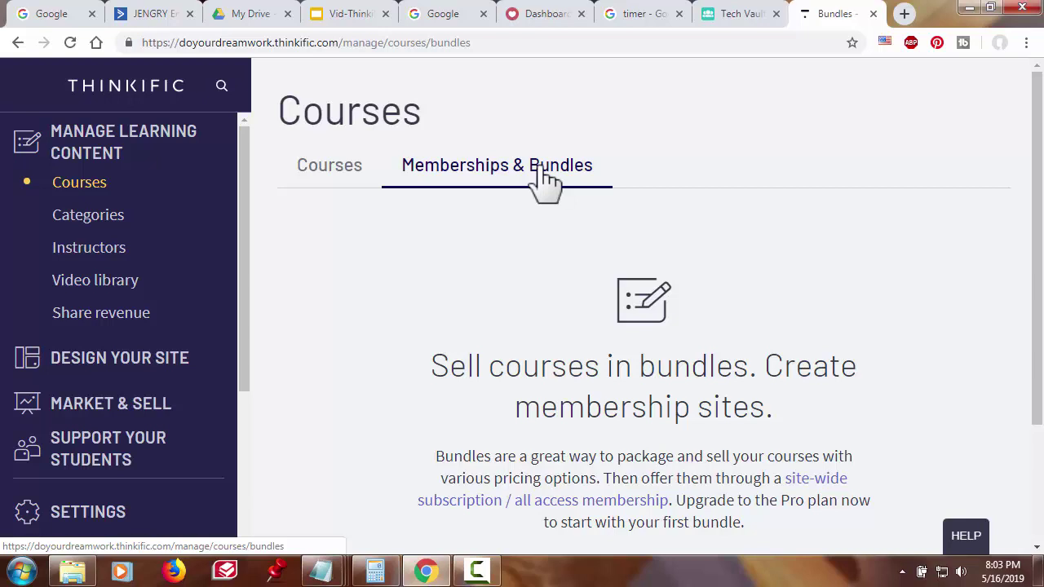
left_click(329, 176)
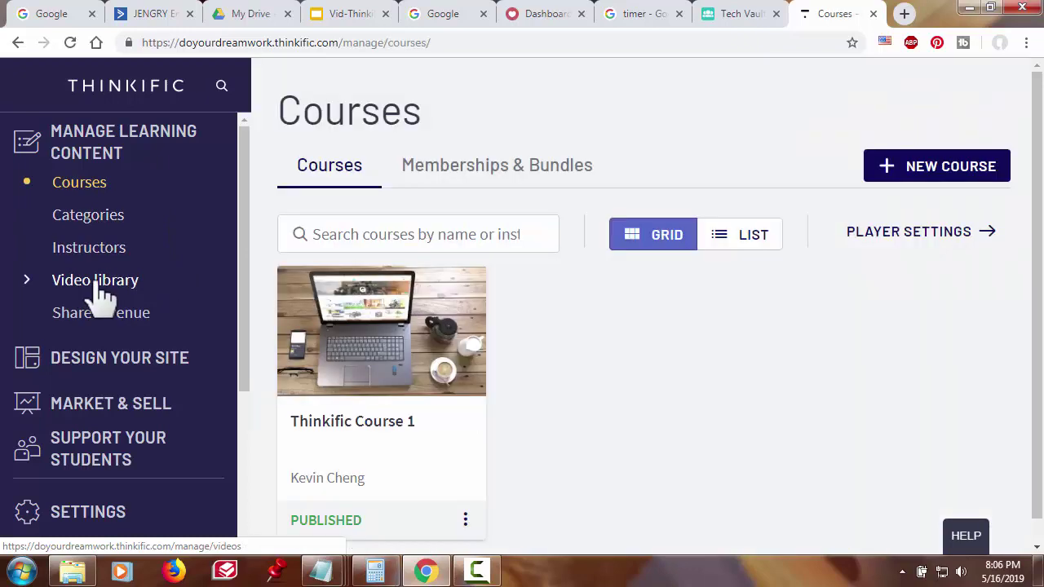
Open the video library and look through the active uploaded videos.
left_click(99, 281)
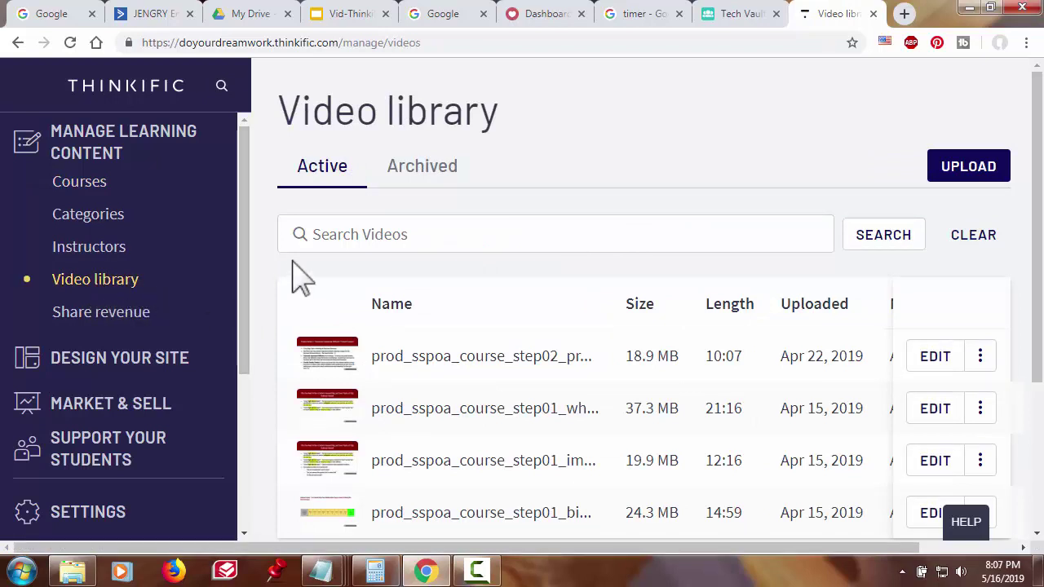
scroll(298, 278, "down", 1)
scroll(297, 278, "down", 1)
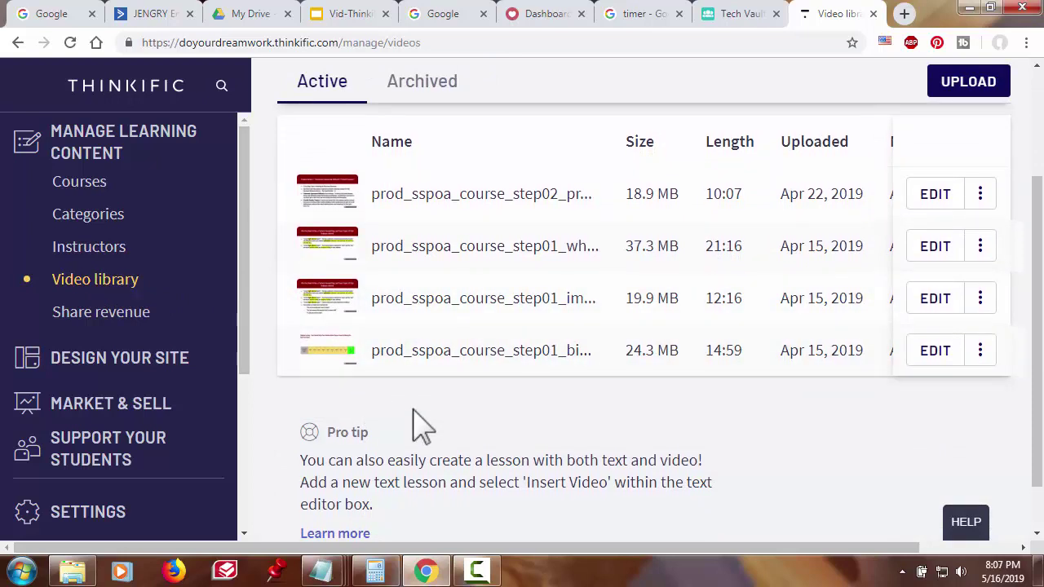
Open the first video in the library and review its preview, thumbnail, captions, appearance and analytics settings.
left_click(333, 198)
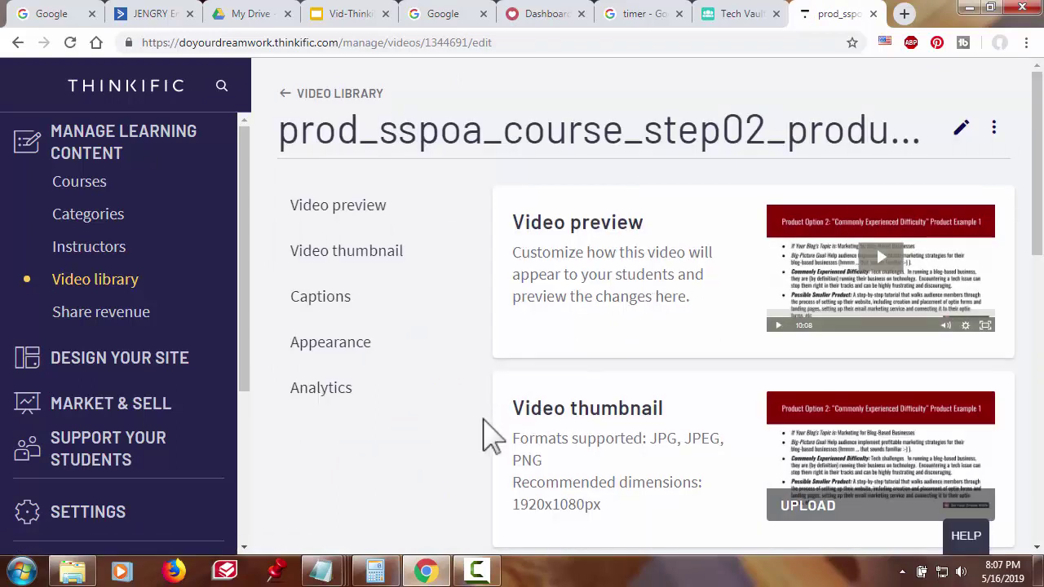
scroll(490, 436, "down", 2)
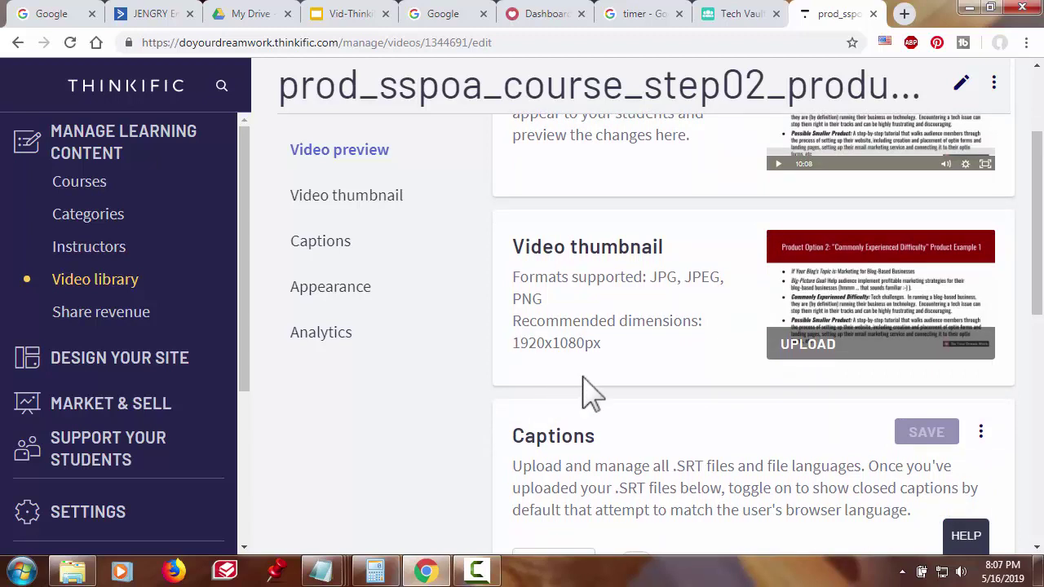
scroll(474, 410, "down", 2)
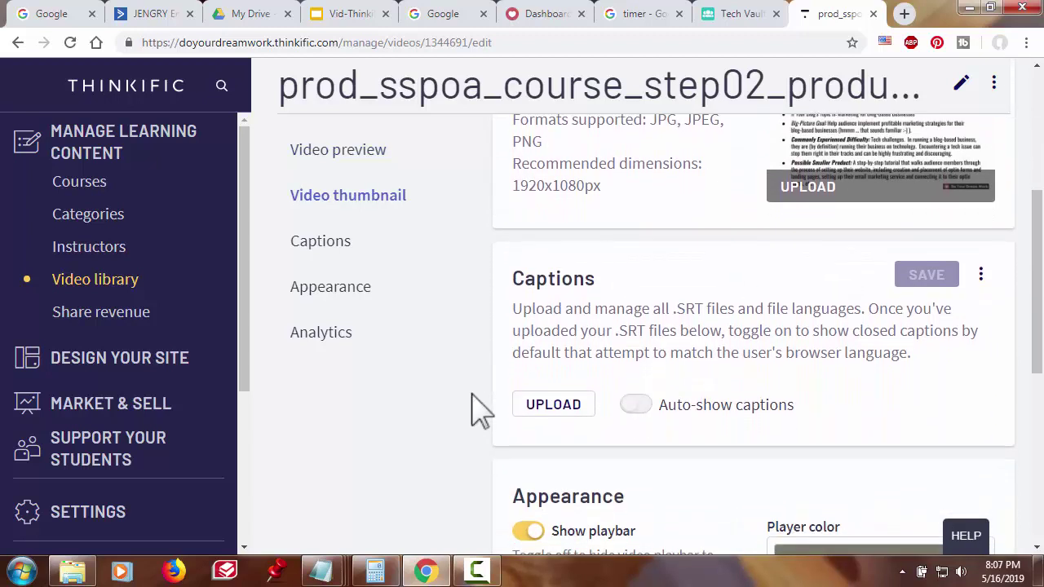
scroll(479, 410, "down", 3)
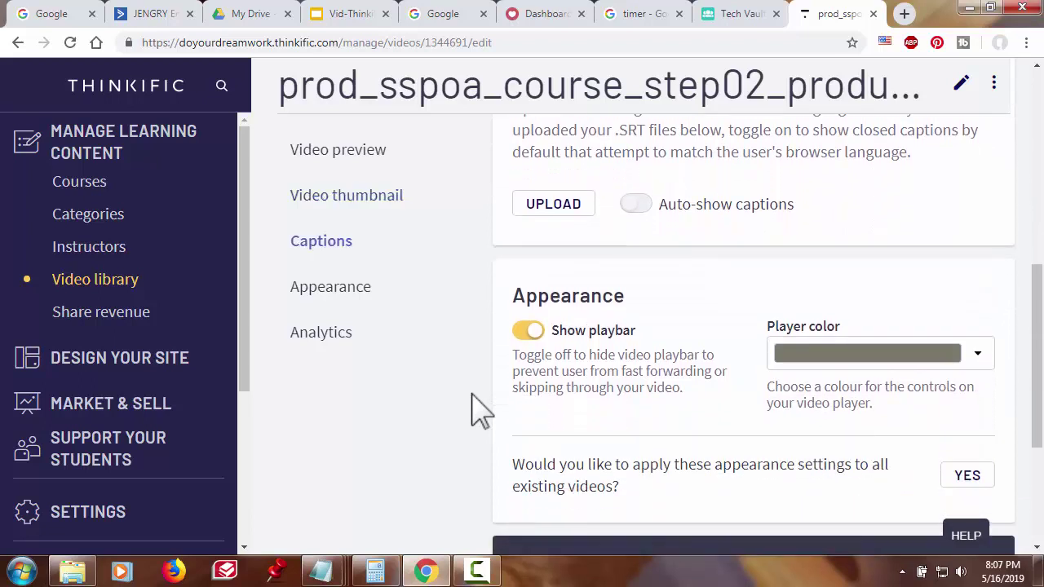
scroll(471, 409, "down", 1)
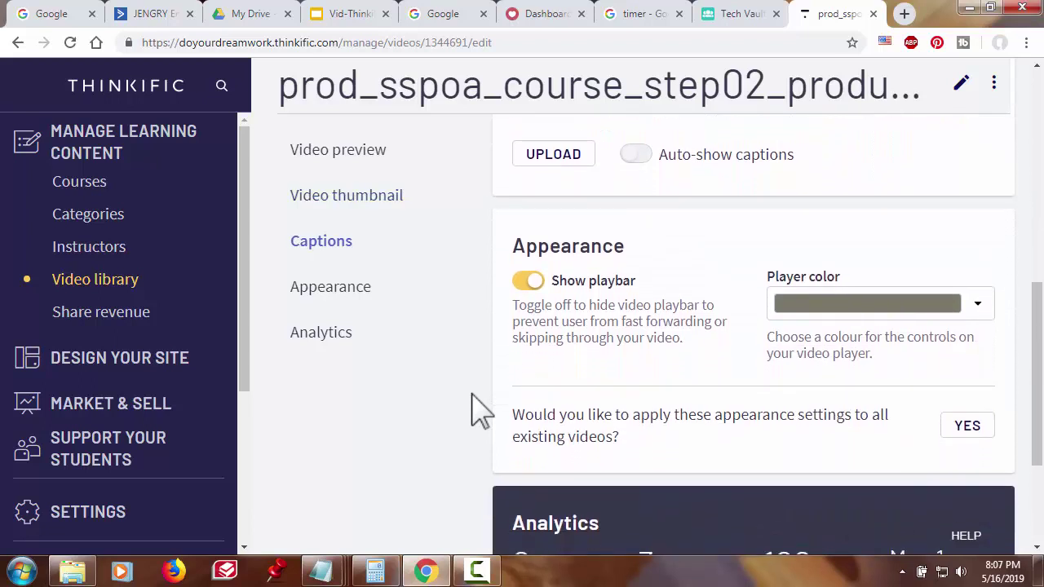
scroll(473, 410, "down", 3)
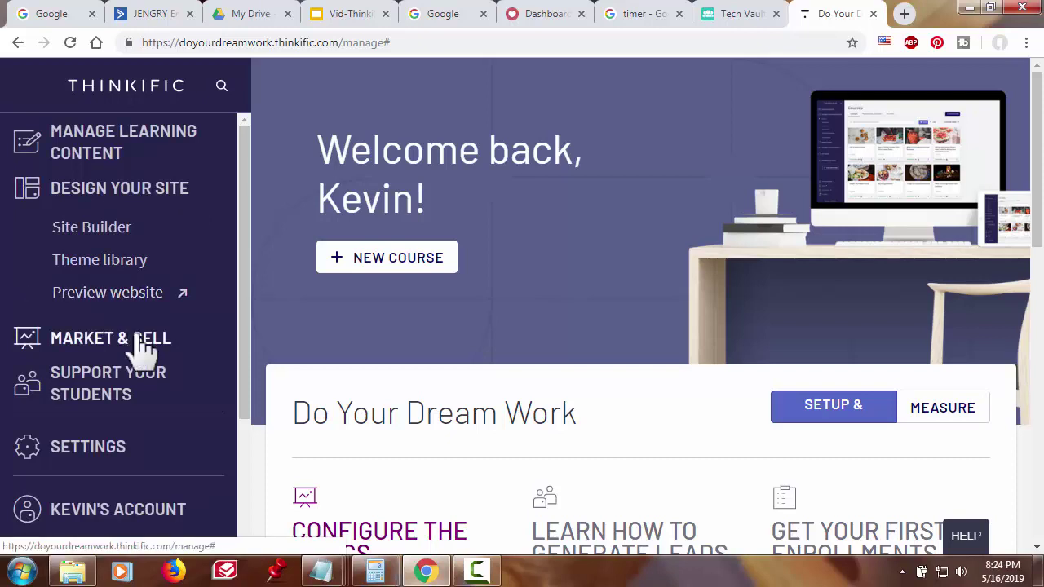
View the sales widget's configuration options and the orders page in the marketing and sales area.
left_click(135, 339)
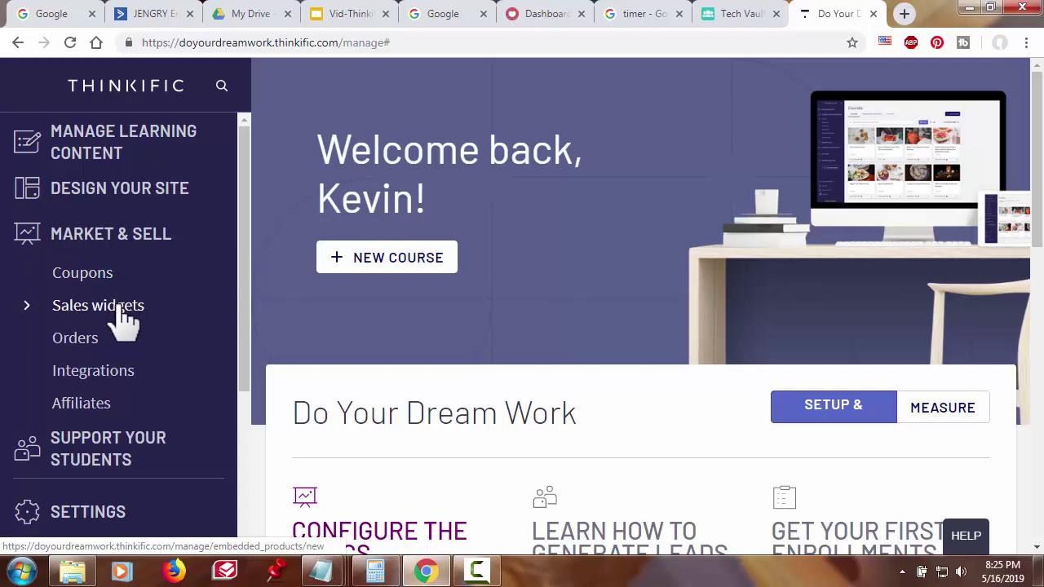
left_click(120, 311)
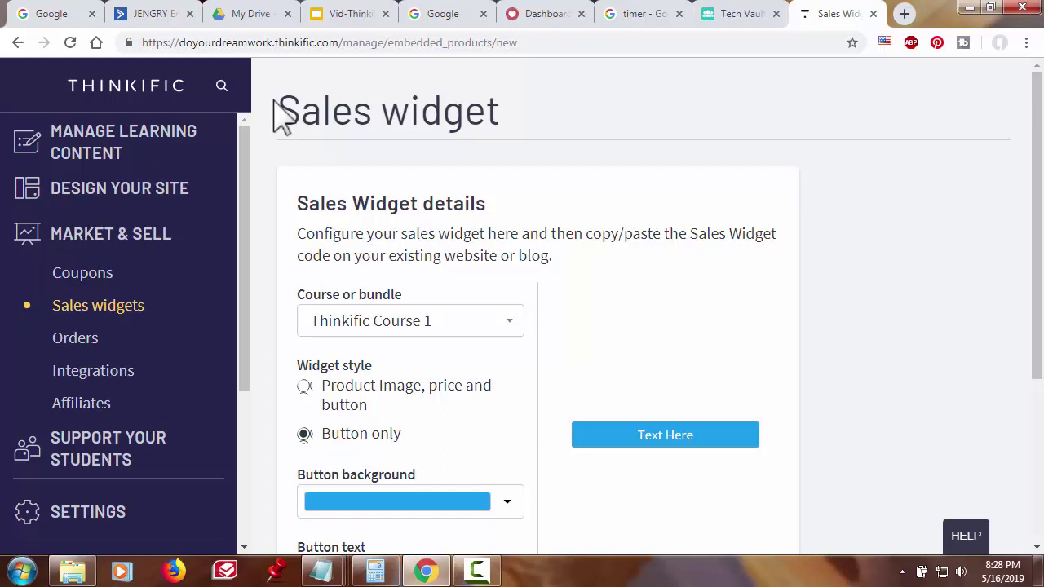
scroll(535, 318, "down", 1)
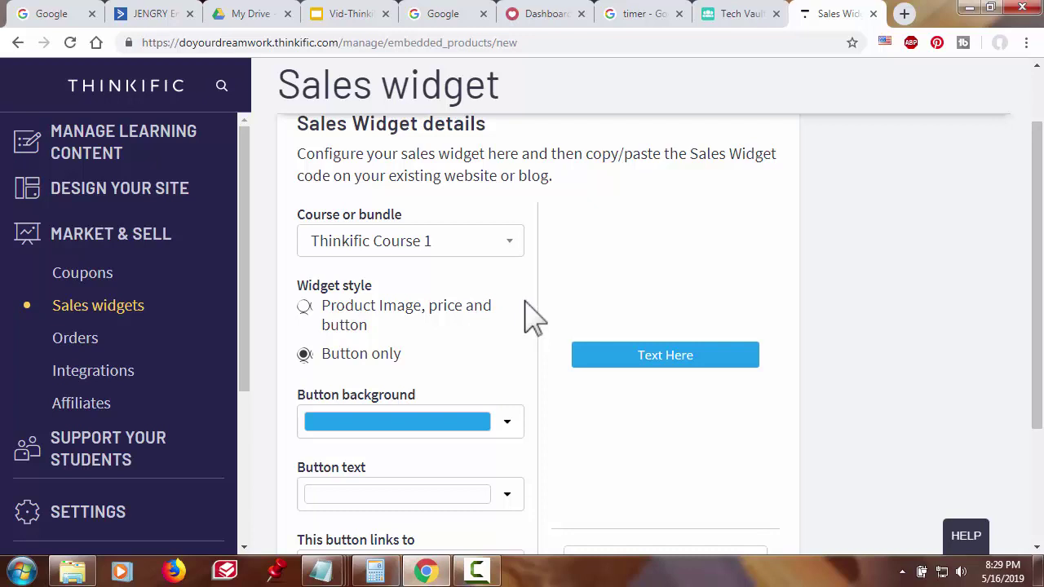
left_click(78, 341)
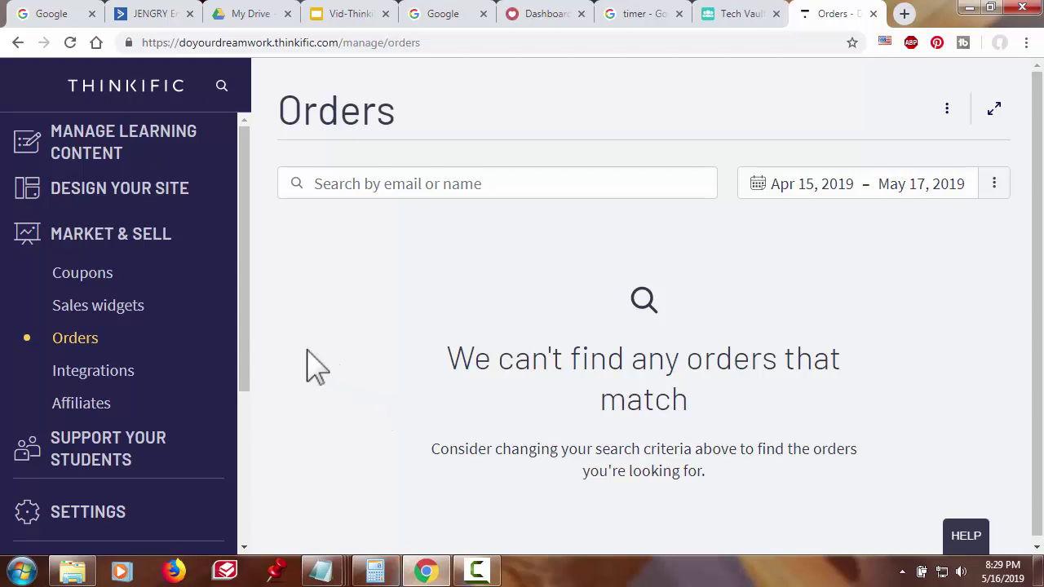
Open the Integrations page and review the e-commerce and automation tool integrations, from Stripe and PayPal to Infusionsoft.
left_click(112, 387)
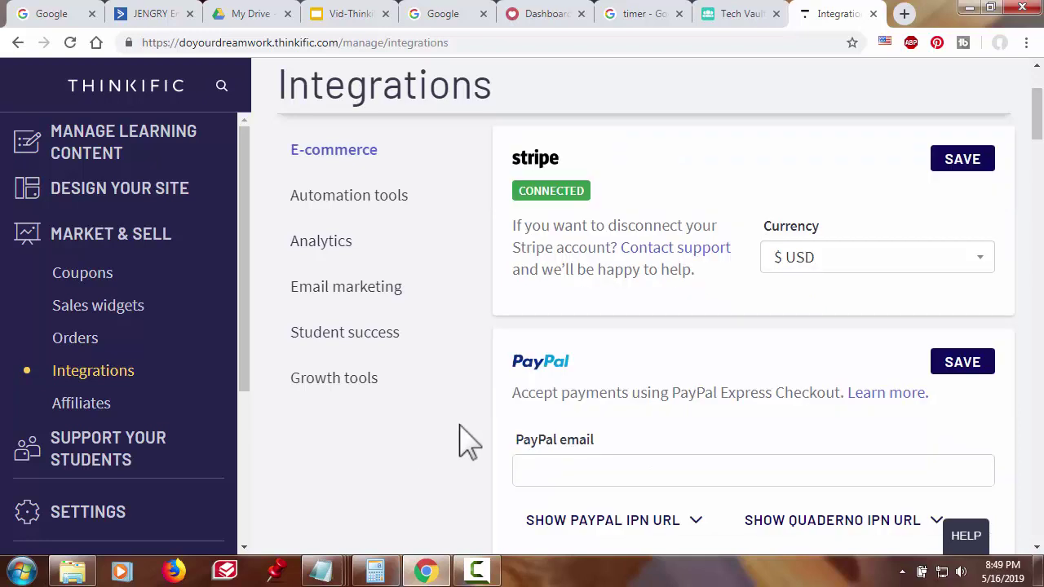
scroll(459, 440, "down", 2)
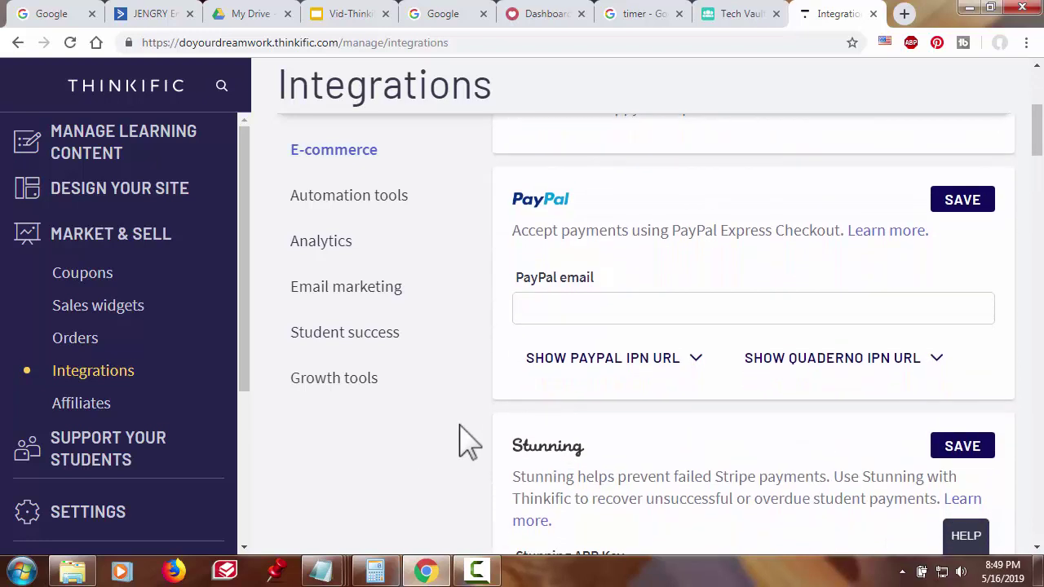
scroll(459, 441, "down", 4)
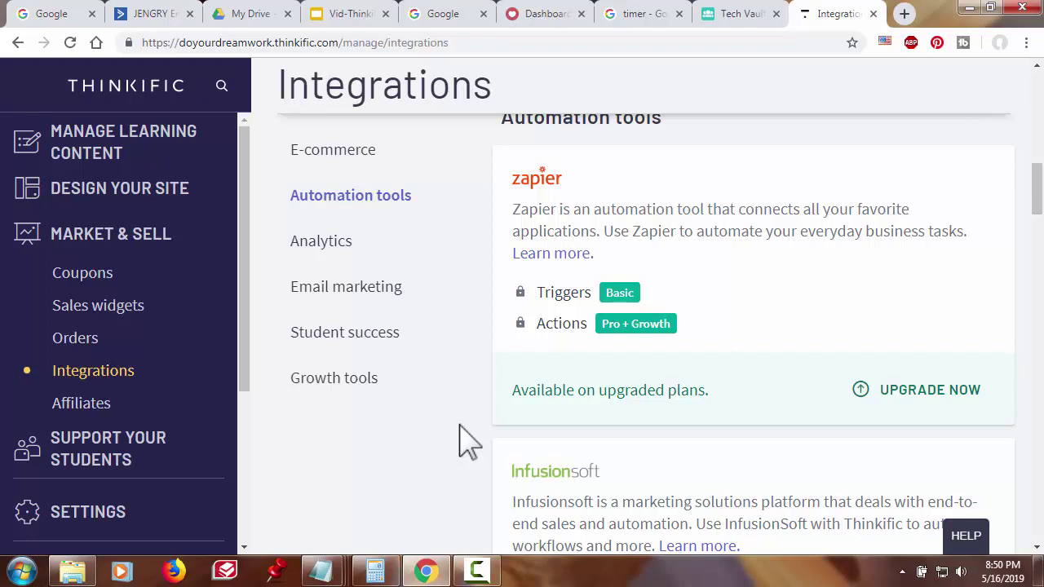
scroll(467, 440, "down", 3)
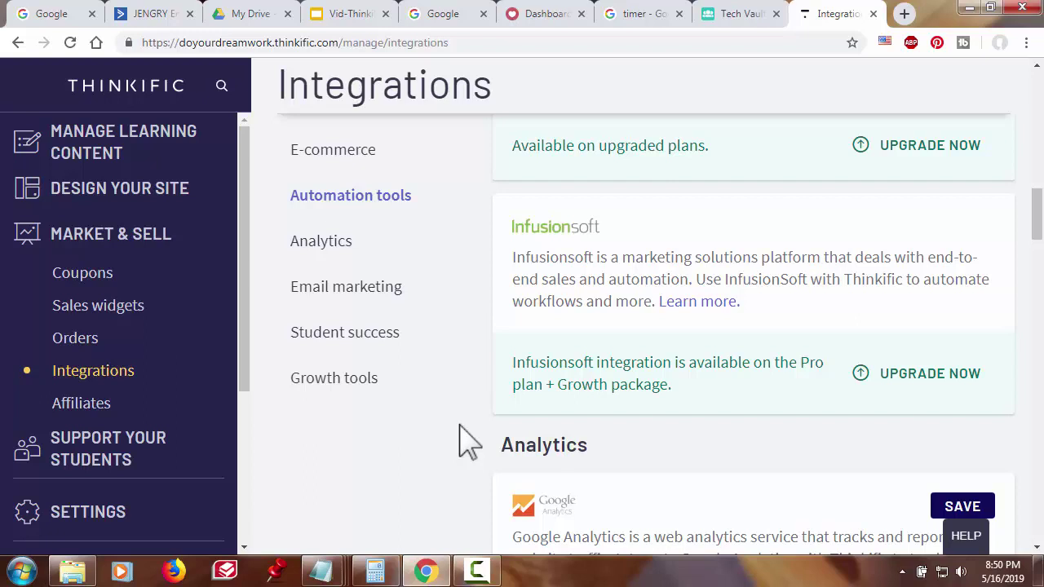
Review the analytics integrations, including Google Analytics, Mixpanel and the Facebook pixel.
scroll(469, 440, "down", 3)
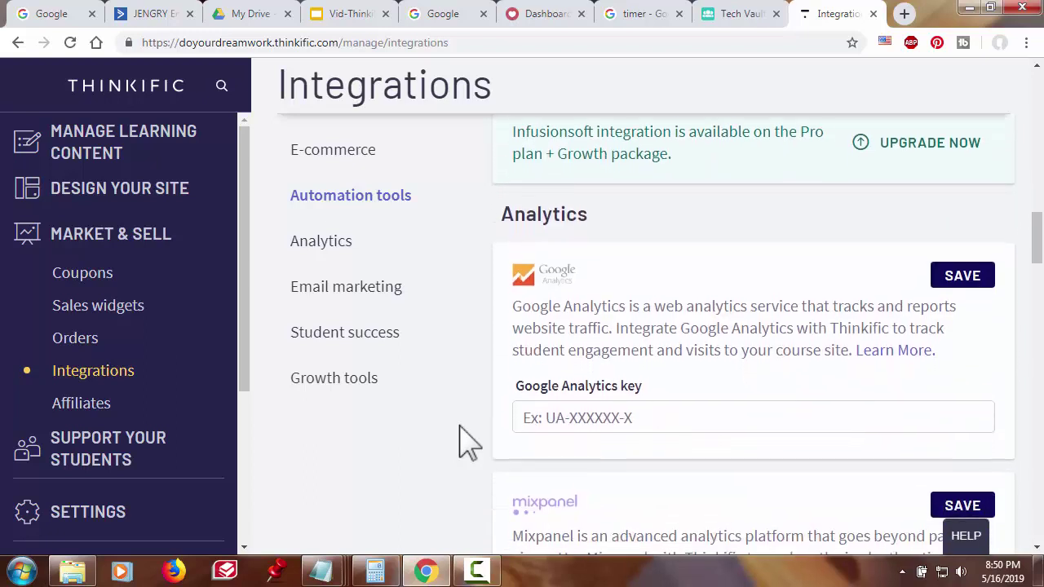
scroll(444, 440, "down", 1)
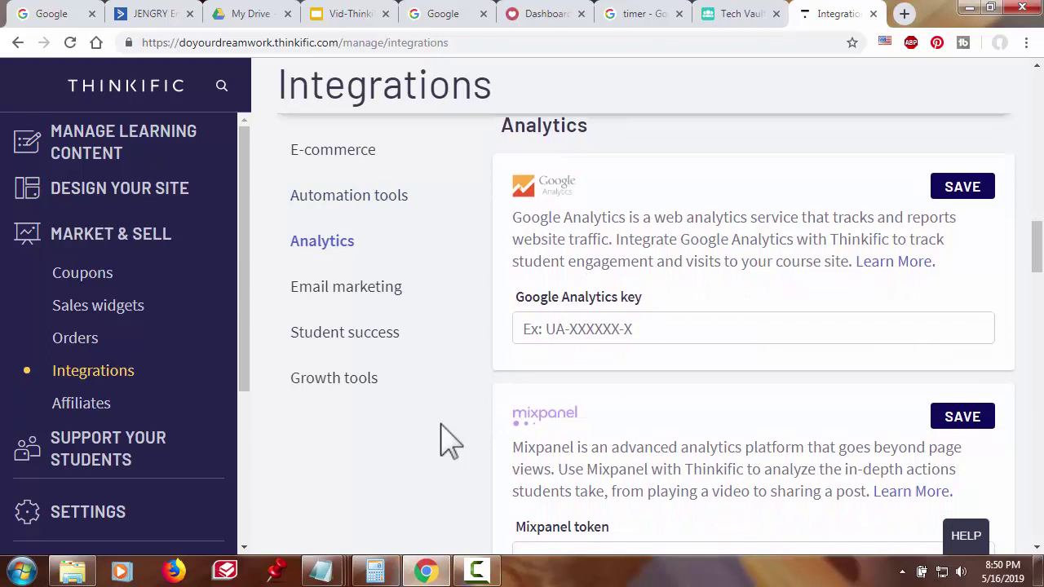
scroll(451, 441, "down", 1)
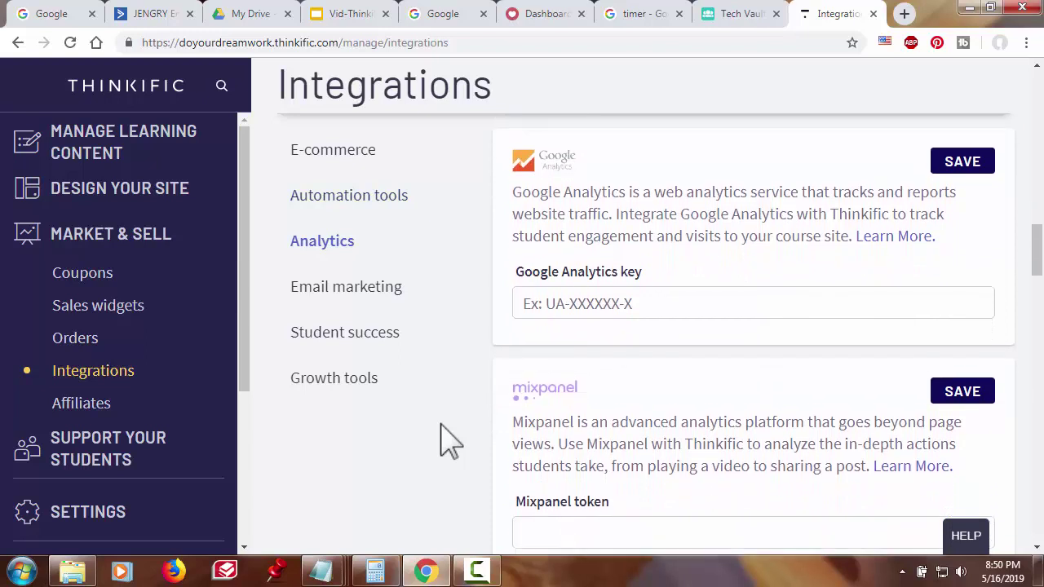
scroll(431, 436, "down", 3)
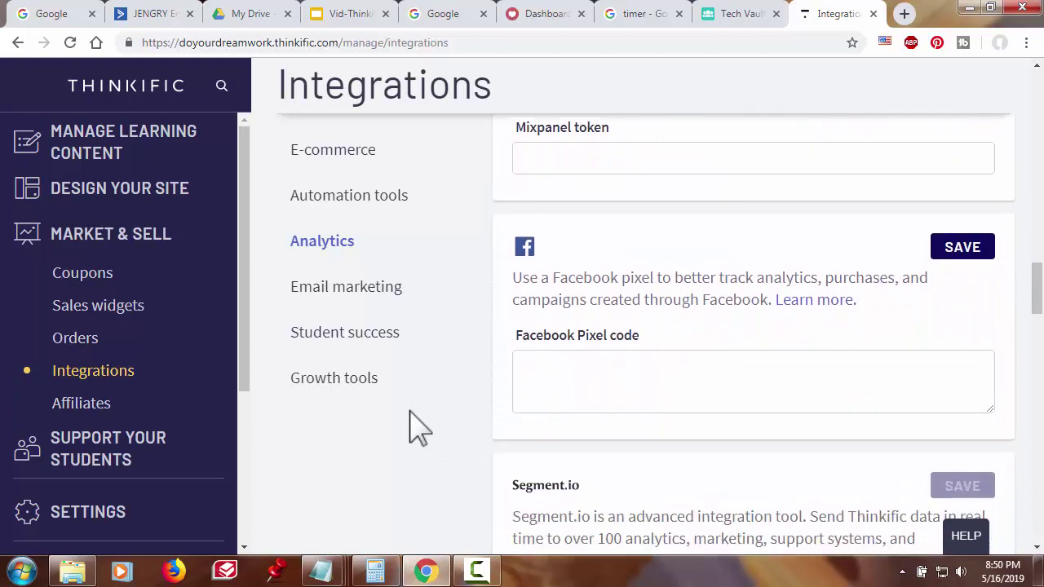
Review the email marketing integrations from MailChimp through ActiveCampaign, down to the Student success section.
scroll(416, 426, "down", 6)
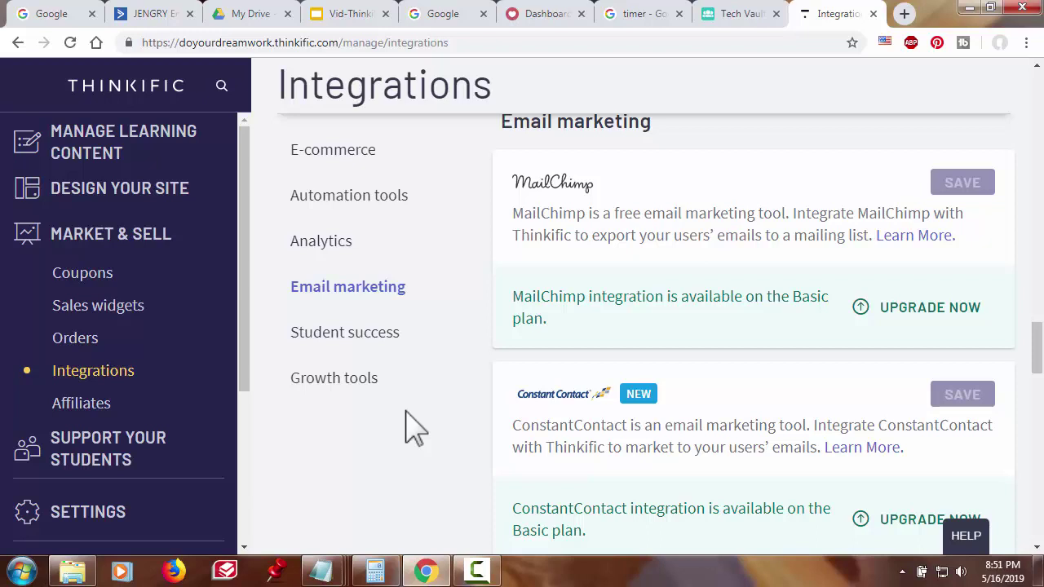
scroll(412, 426, "down", 3)
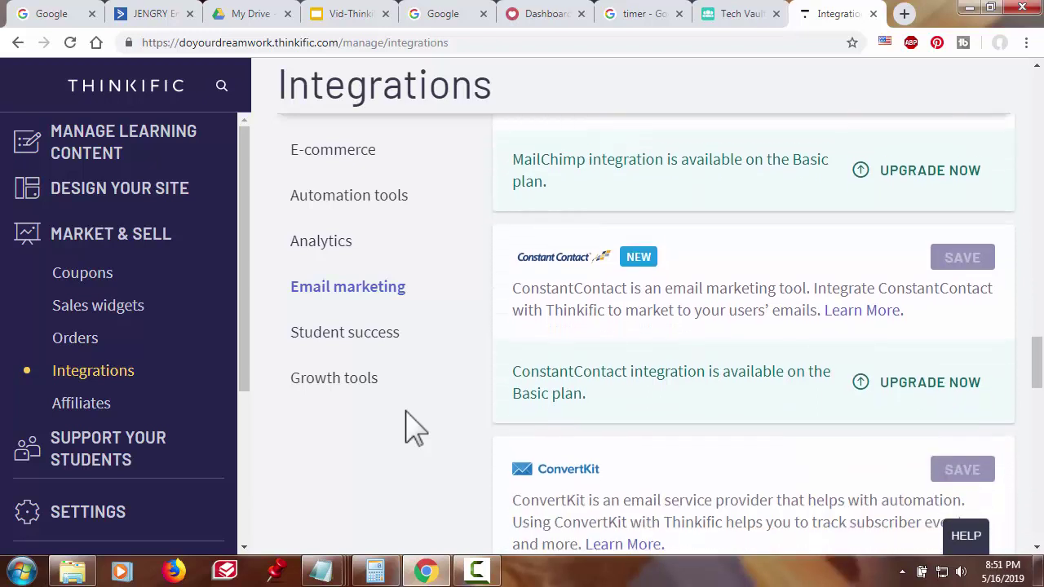
scroll(416, 428, "down", 3)
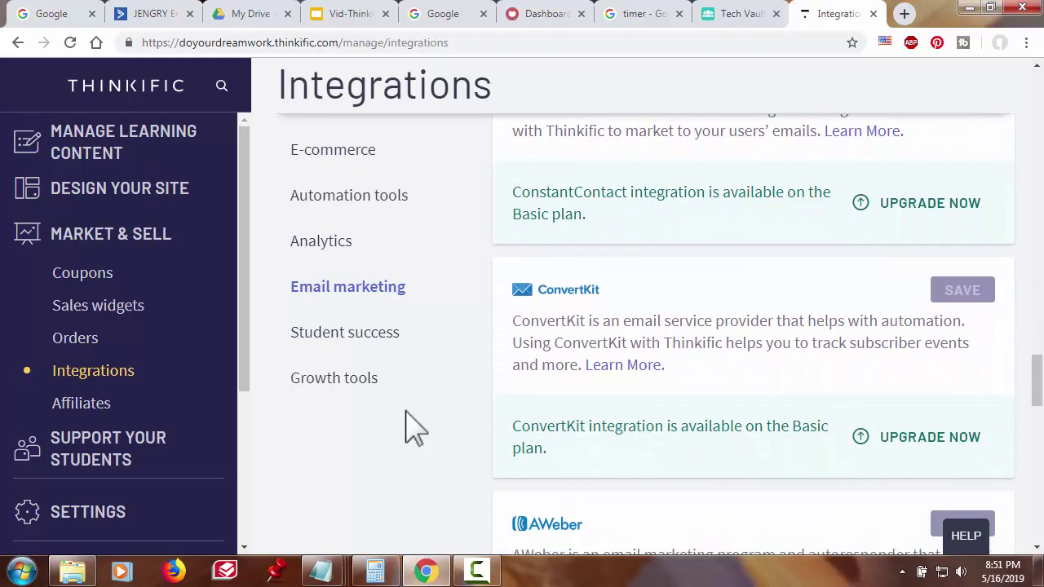
scroll(412, 425, "down", 4)
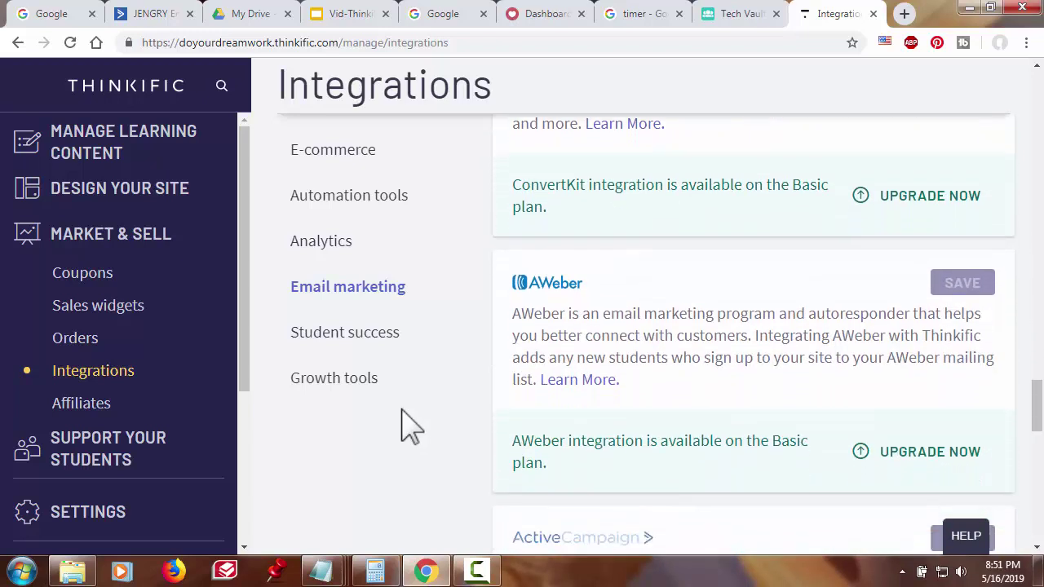
scroll(411, 424, "down", 2)
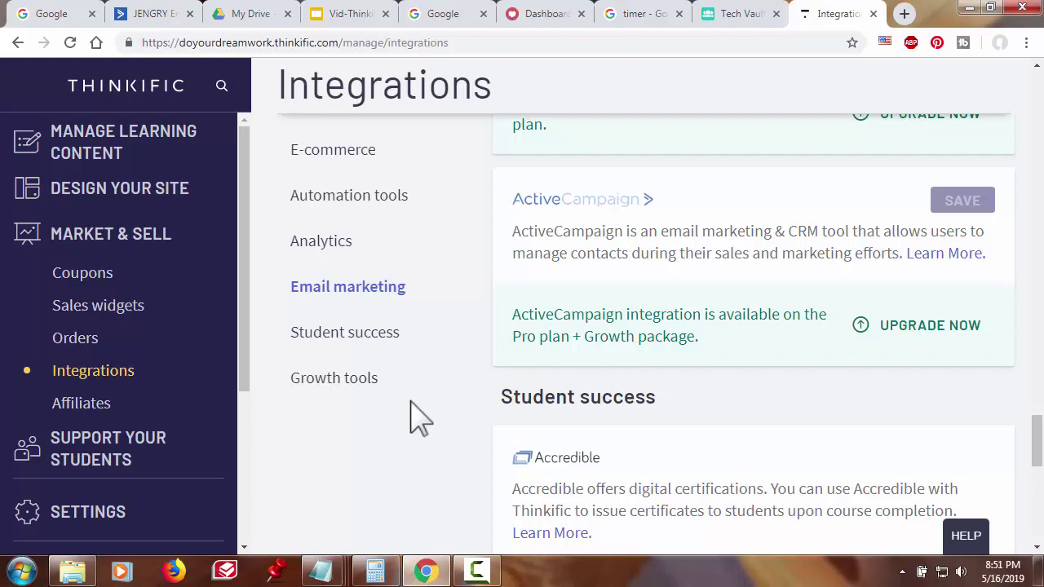
Go back over the email marketing integrations, from ActiveCampaign up to MailChimp.
scroll(427, 412, "up", 4)
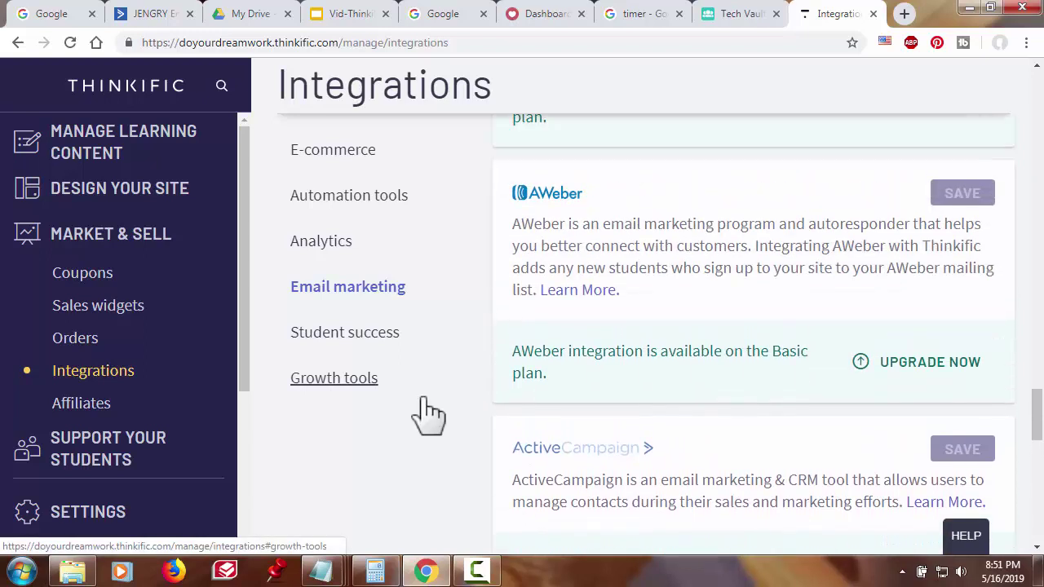
scroll(426, 412, "up", 4)
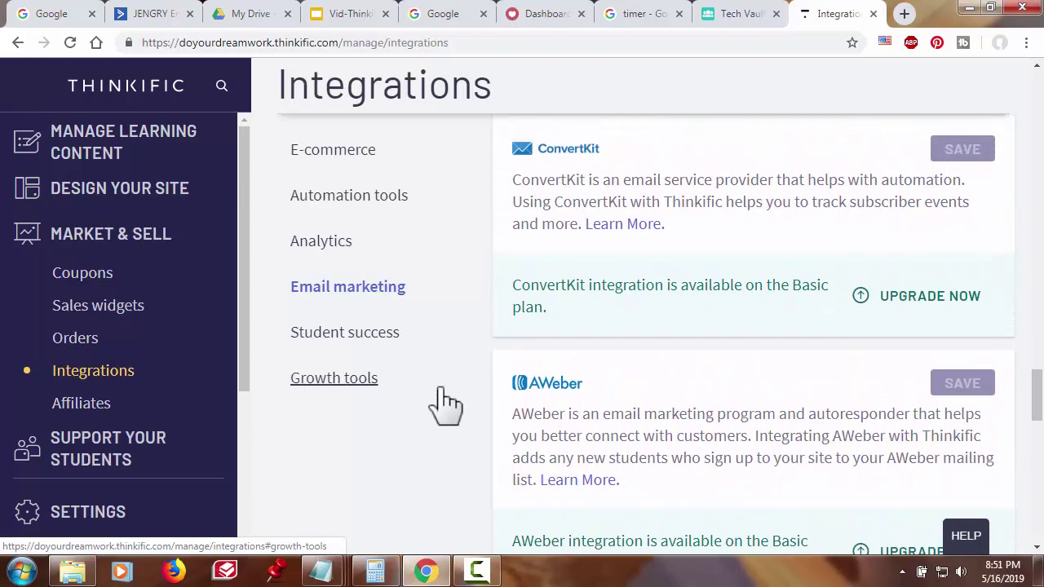
scroll(445, 390, "up", 1)
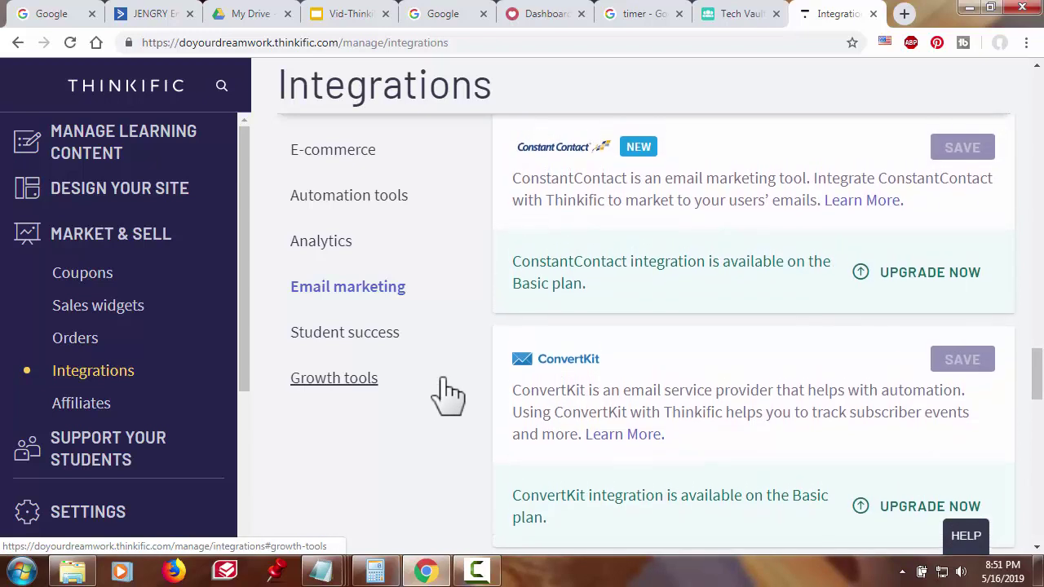
scroll(448, 395, "up", 3)
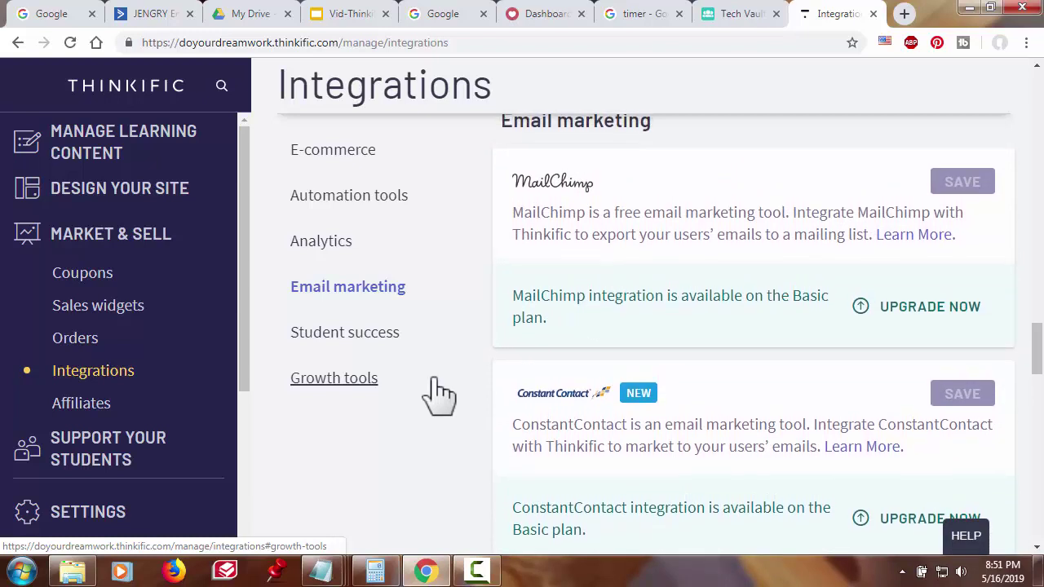
scroll(440, 396, "down", 3)
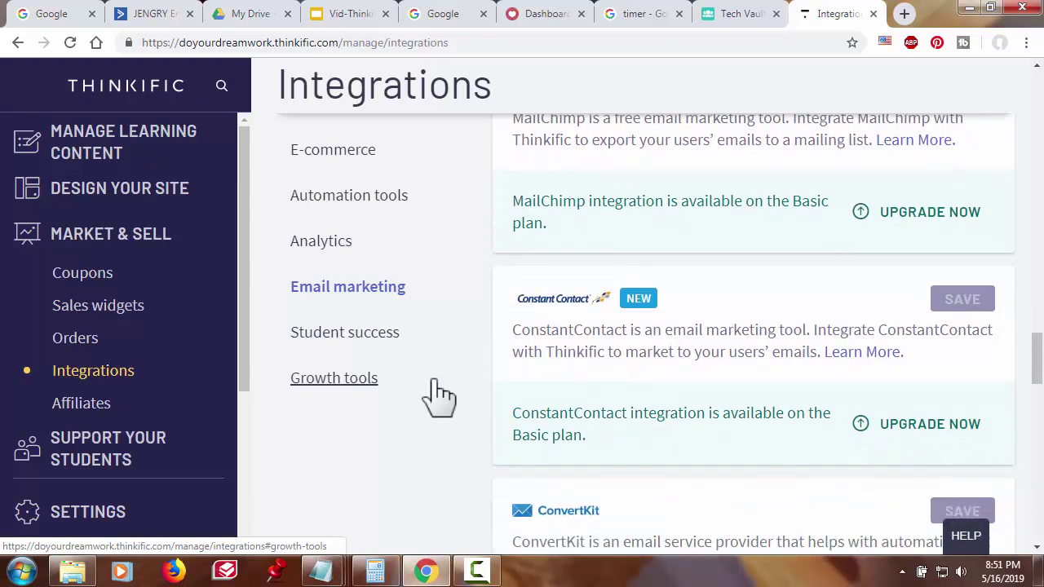
scroll(440, 396, "down", 5)
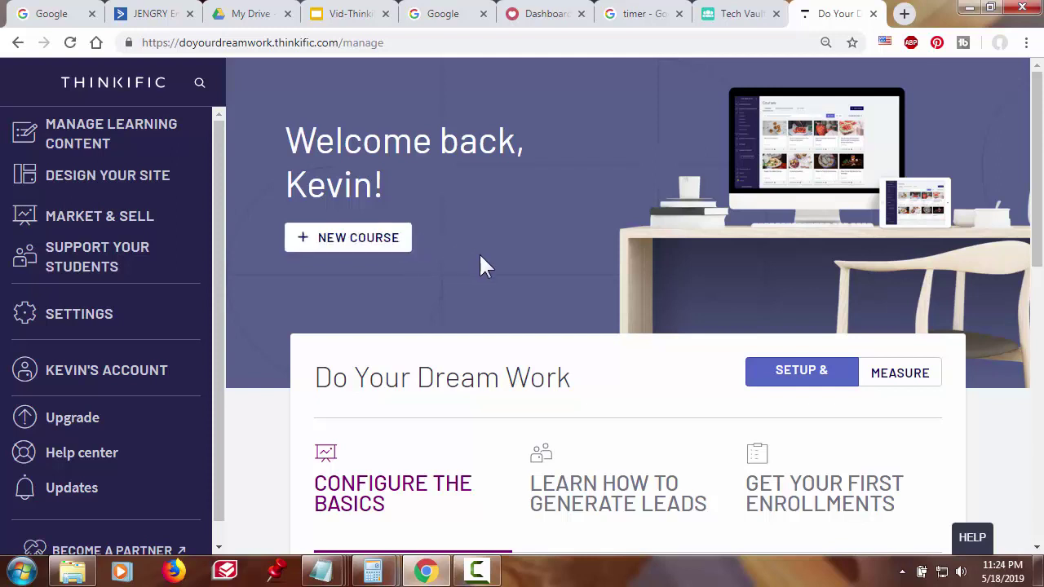
Start a new course and review the available course templates, from Blank through Membership Resource Library.
left_click(379, 243)
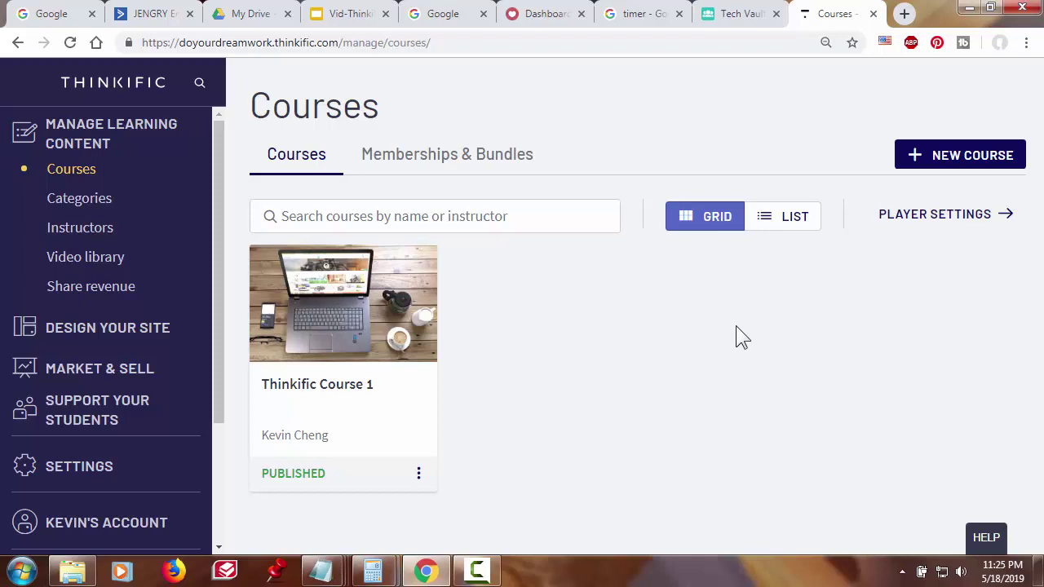
left_click(986, 166)
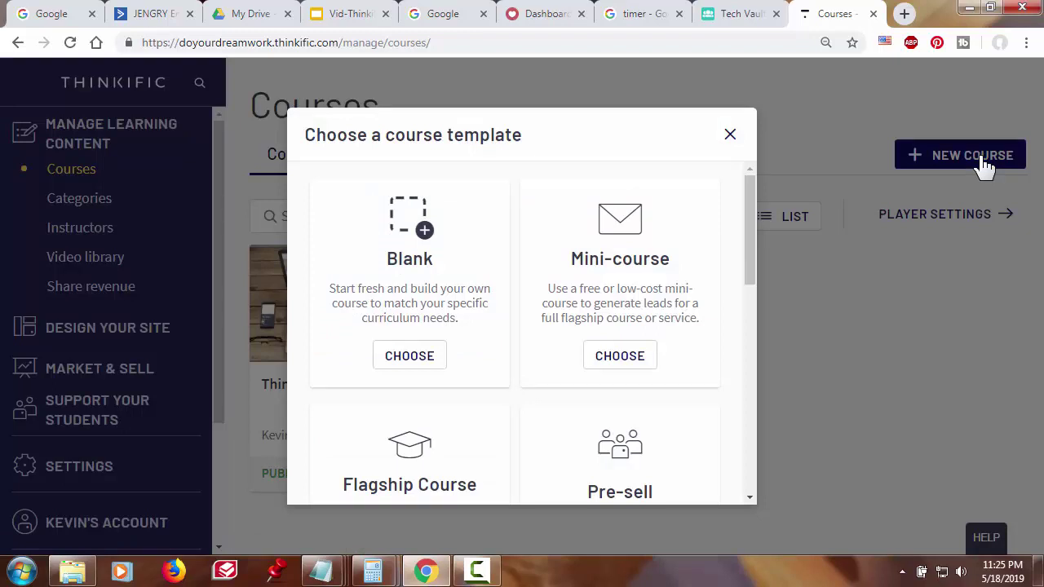
scroll(663, 304, "down", 1)
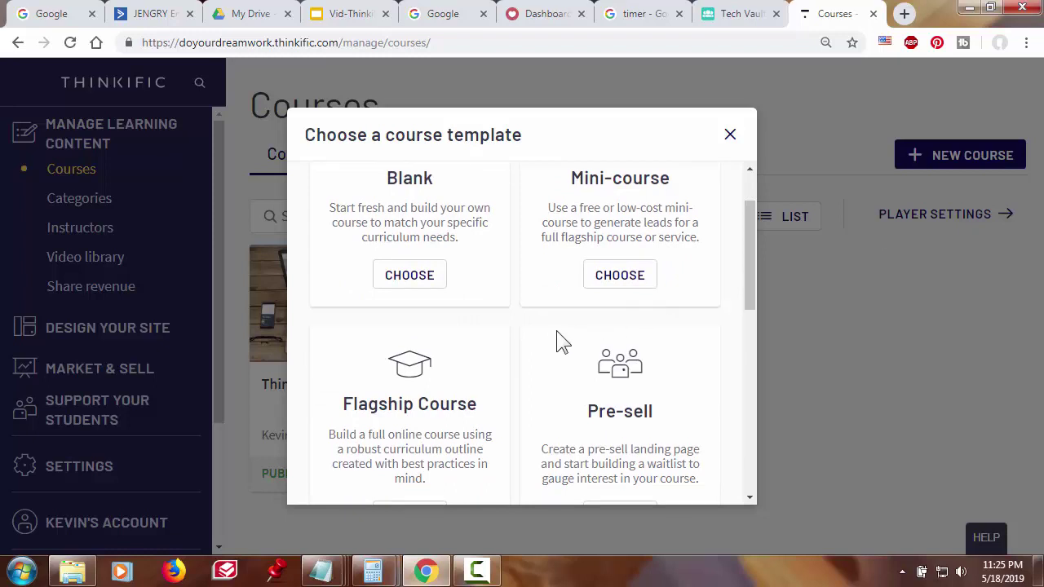
scroll(548, 347, "down", 2)
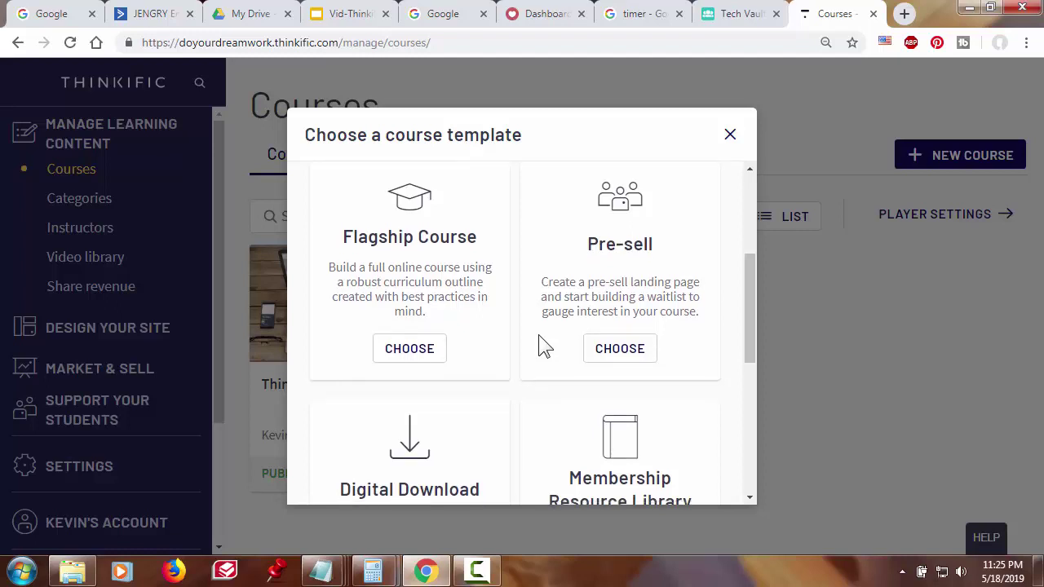
scroll(541, 337, "down", 2)
scroll(538, 334, "down", 2)
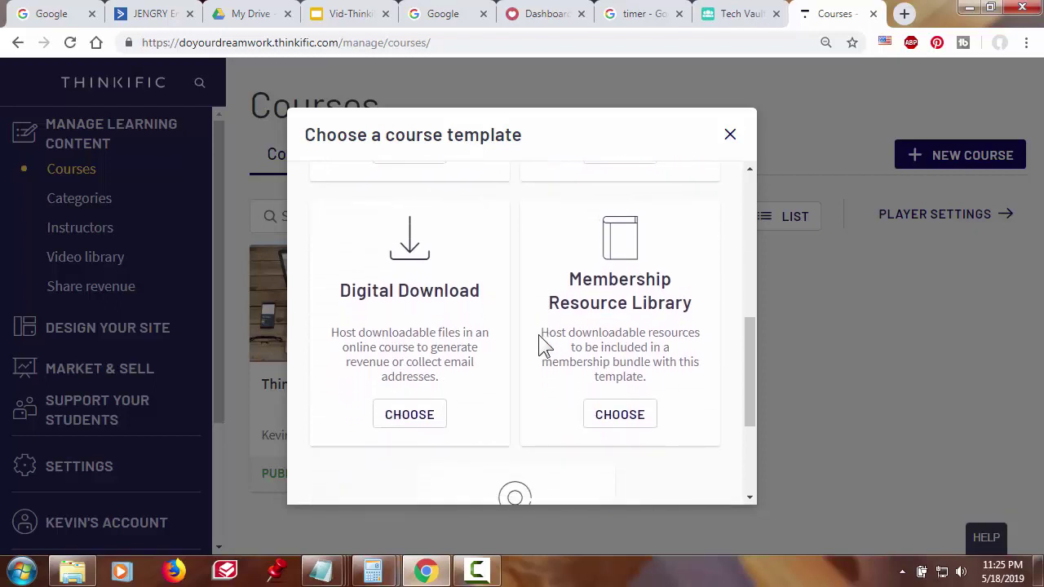
scroll(538, 334, "up", 4)
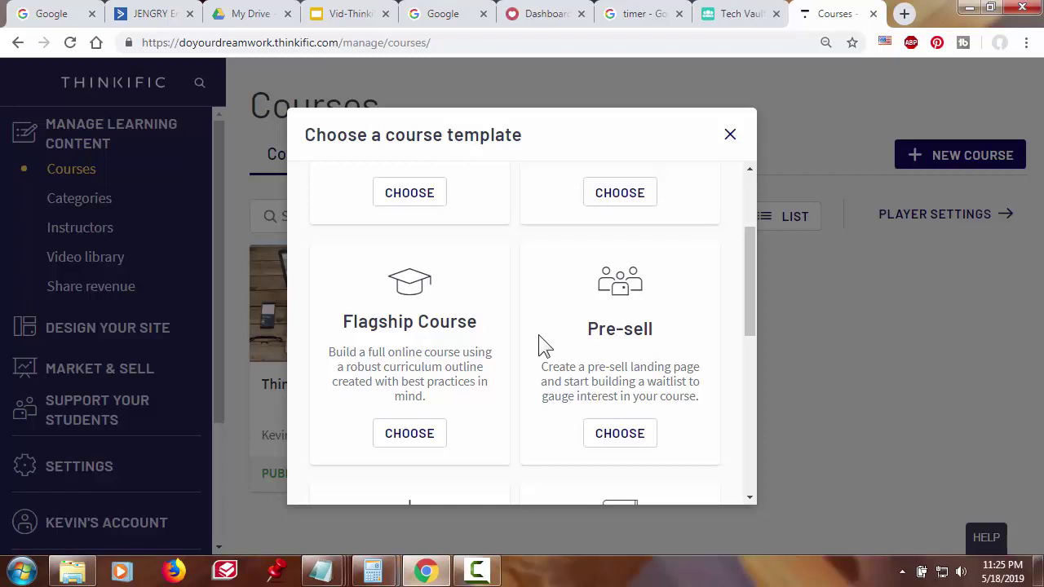
scroll(538, 334, "up", 2)
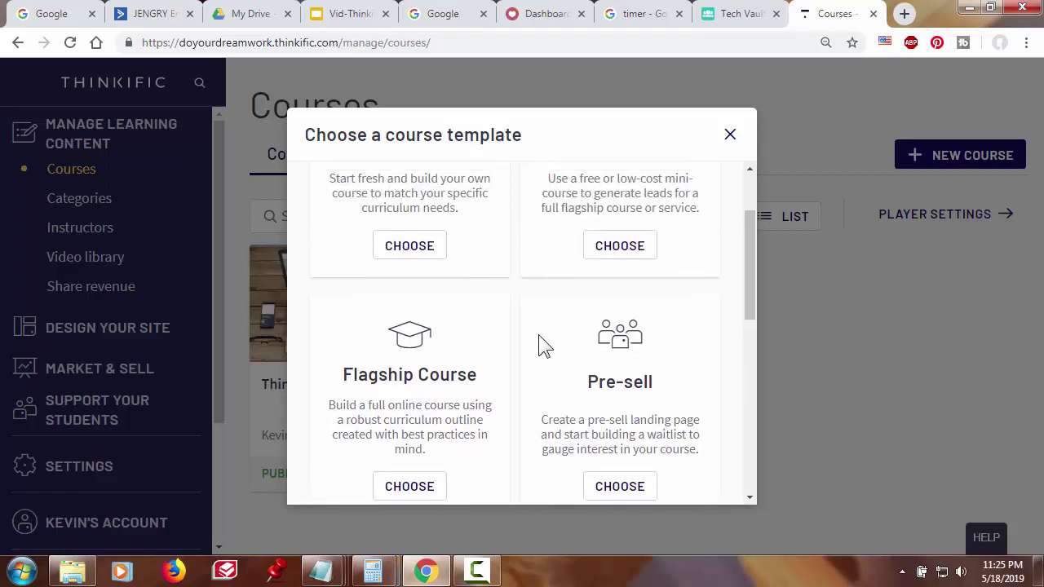
scroll(538, 334, "down", 3)
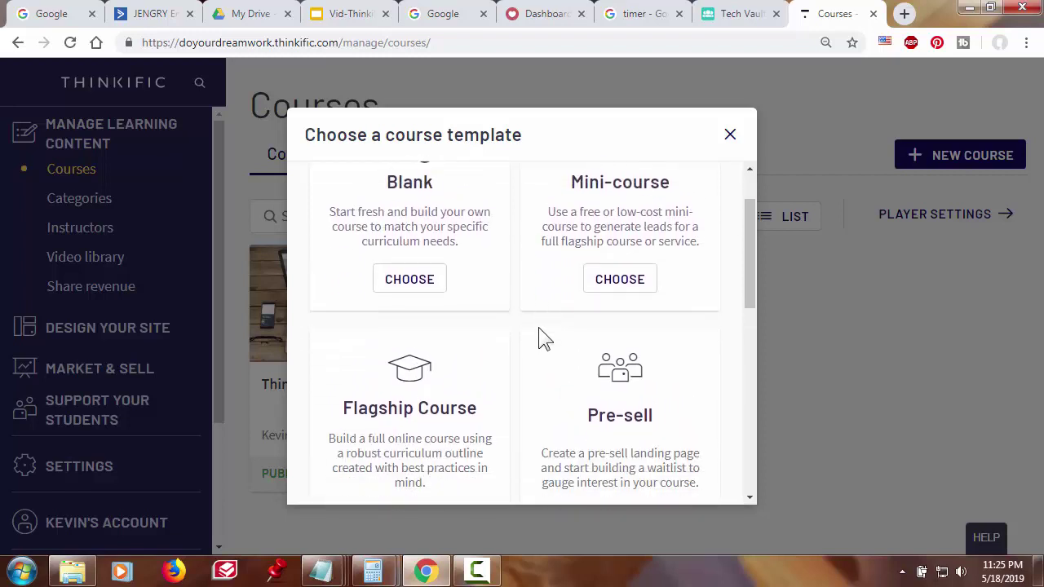
scroll(539, 330, "up", 3)
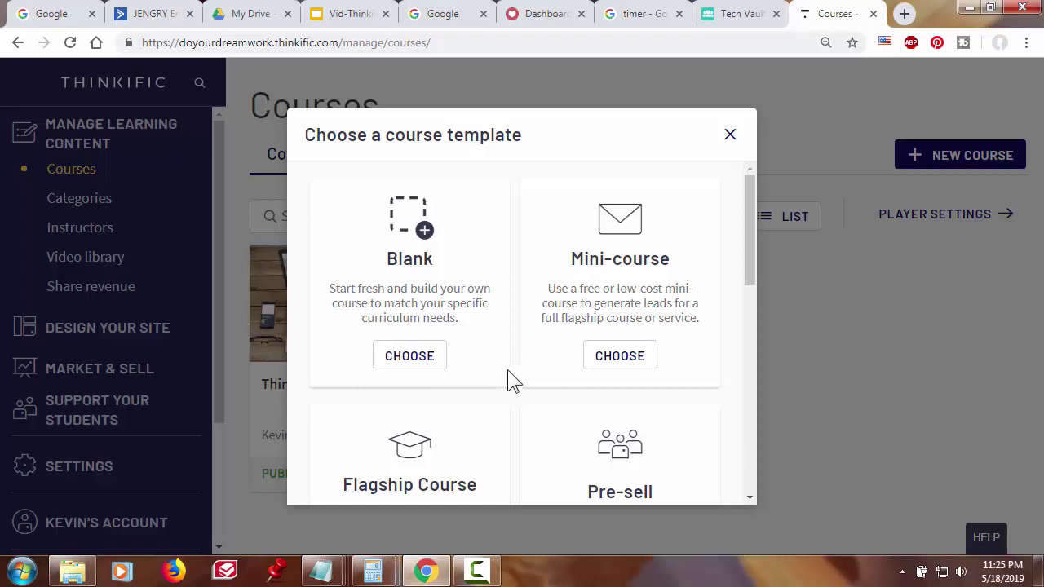
Create a course from the Blank template, named Demo Thinkific Course.
left_click(417, 359)
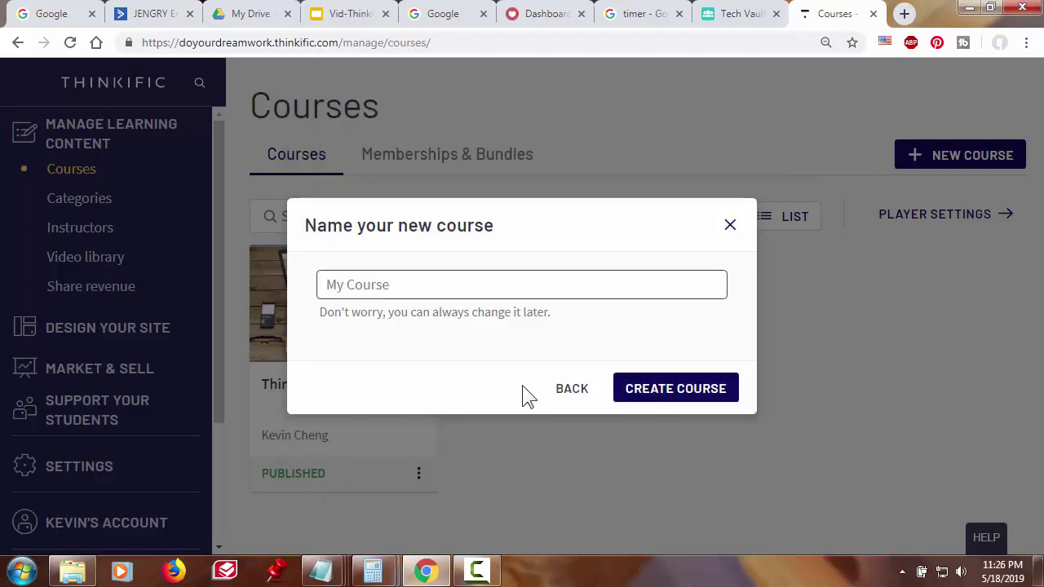
type("De")
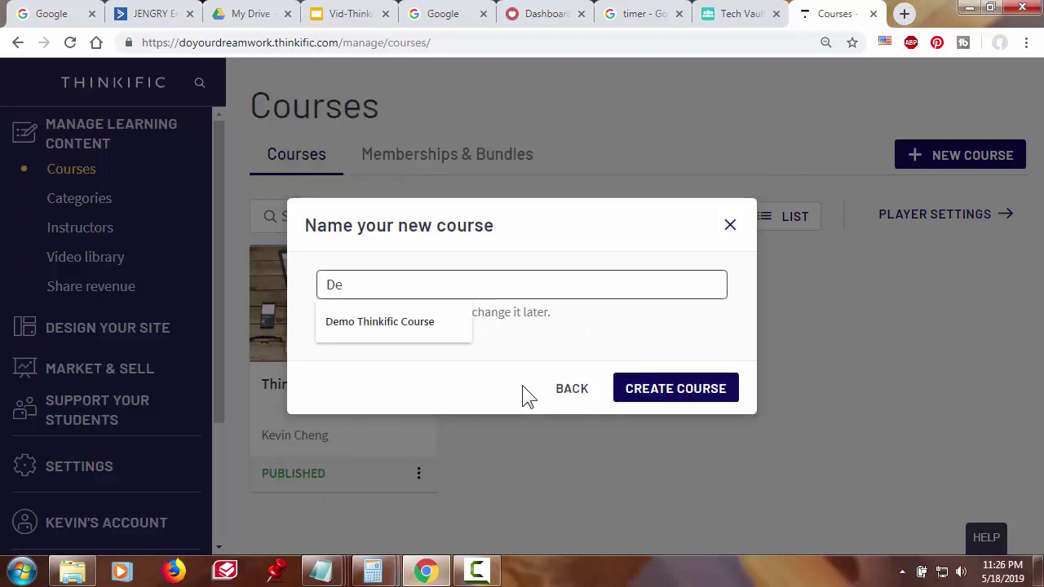
type("mo T")
key("Down")
key("Return")
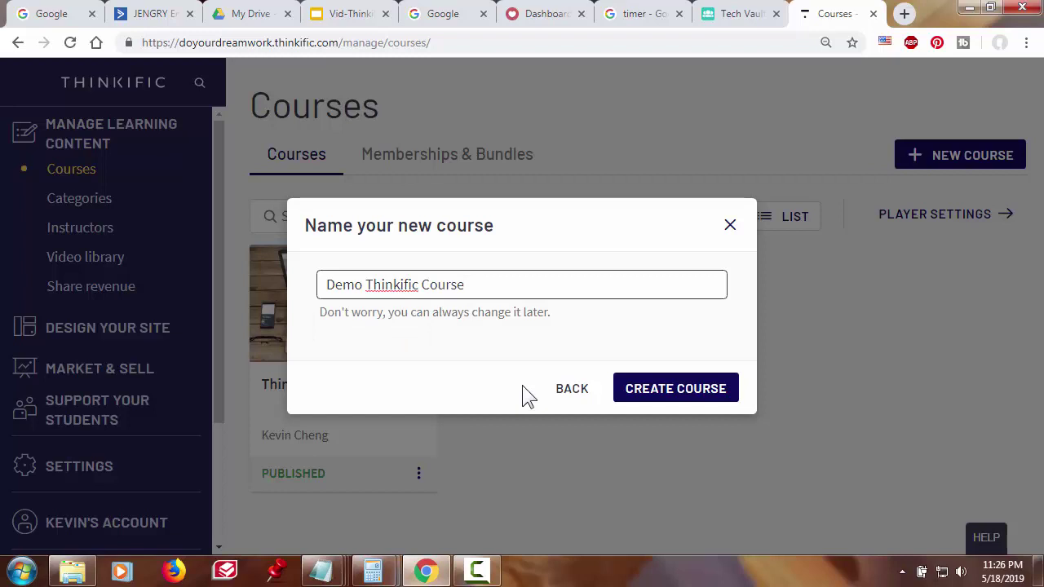
left_click(620, 390)
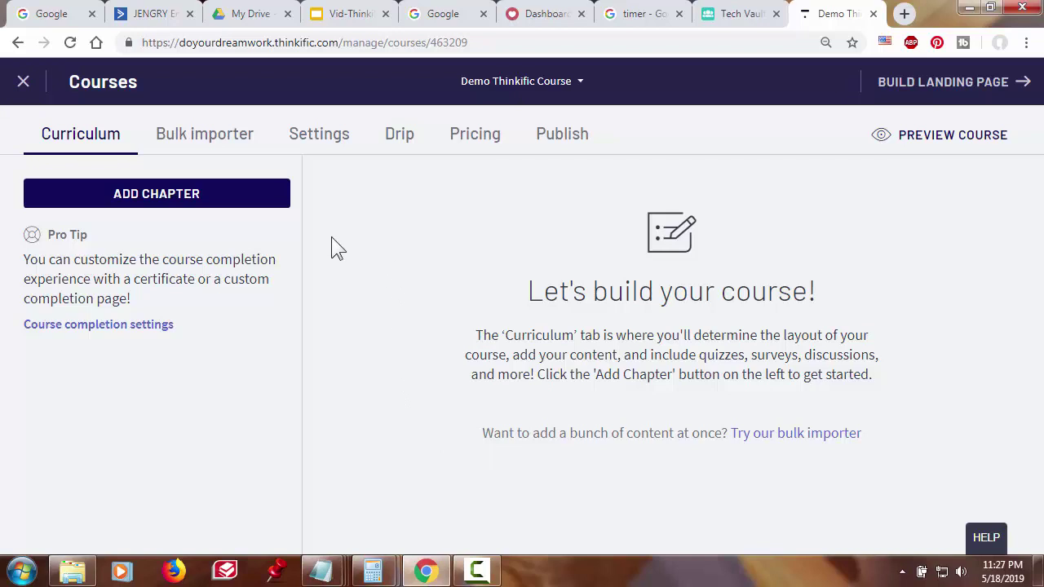
Add a chapter titled First Module to the course curriculum and save it.
left_click(269, 196)
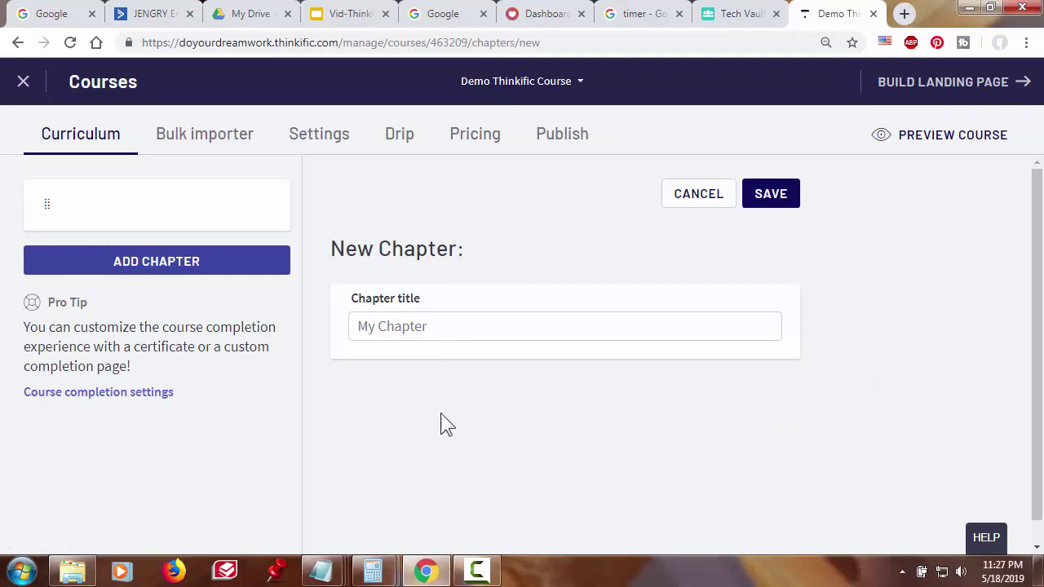
left_click(484, 328)
type("First Module")
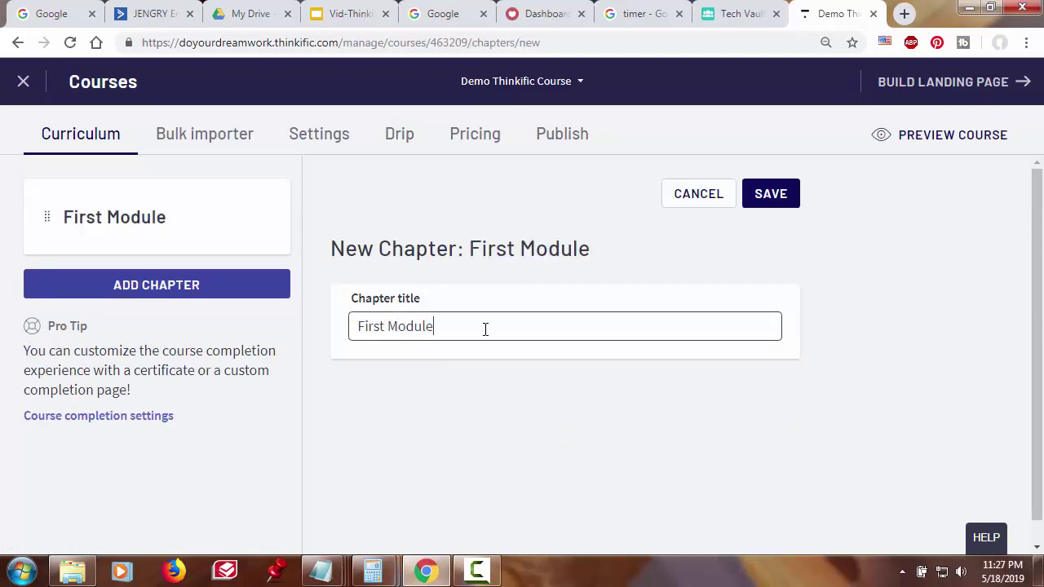
left_click(785, 204)
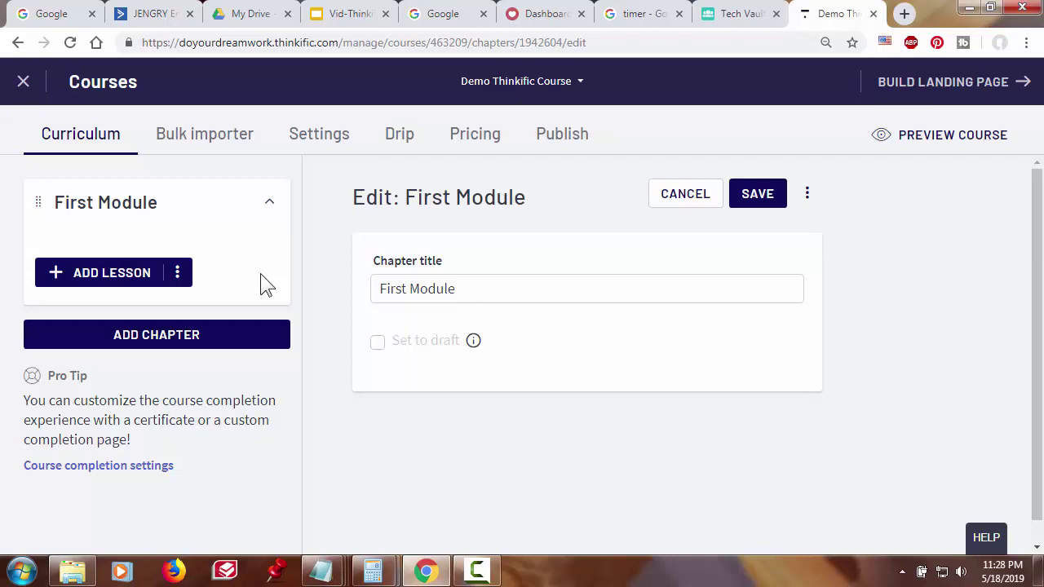
Add a video lesson titled Intro Video Lesson to the First Module chapter.
left_click(111, 284)
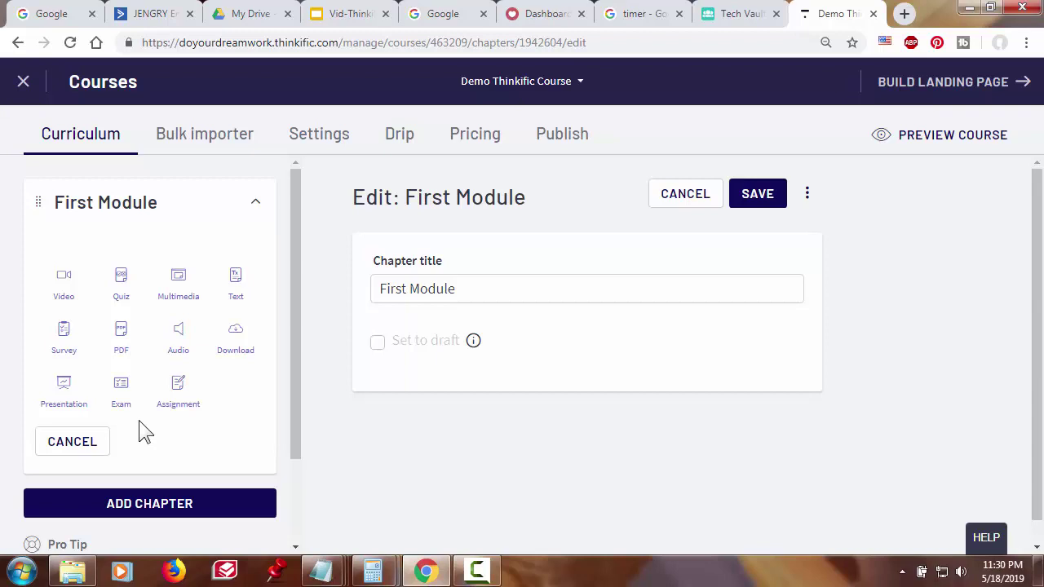
left_click(68, 286)
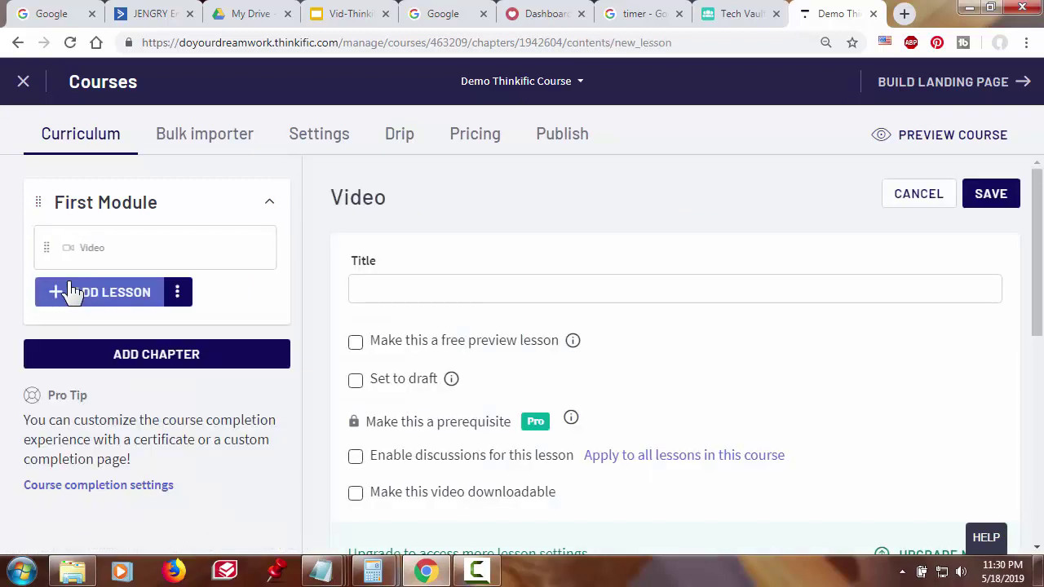
left_click(392, 284)
type("Int")
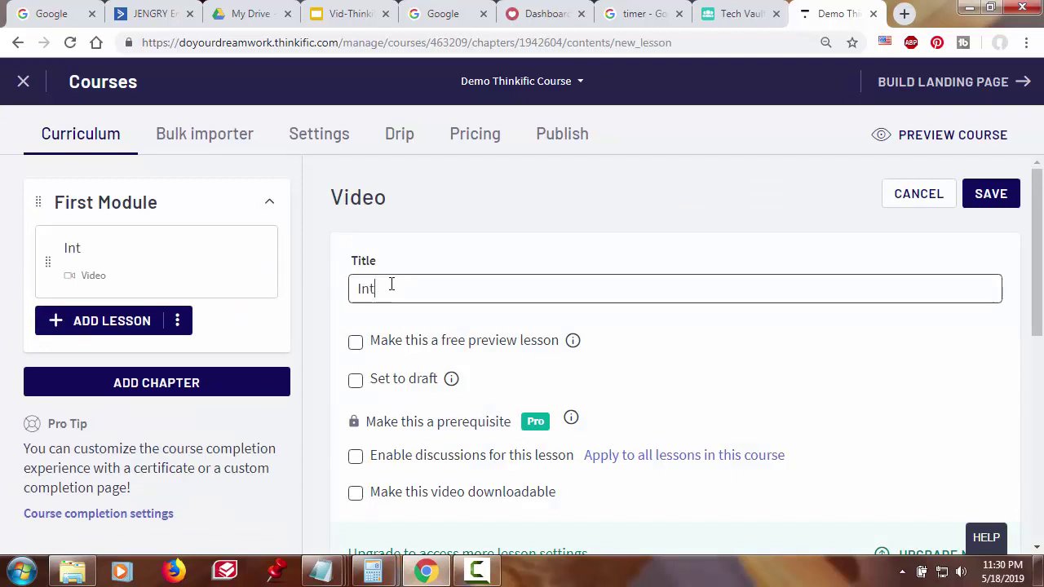
type("ro Video Lesson")
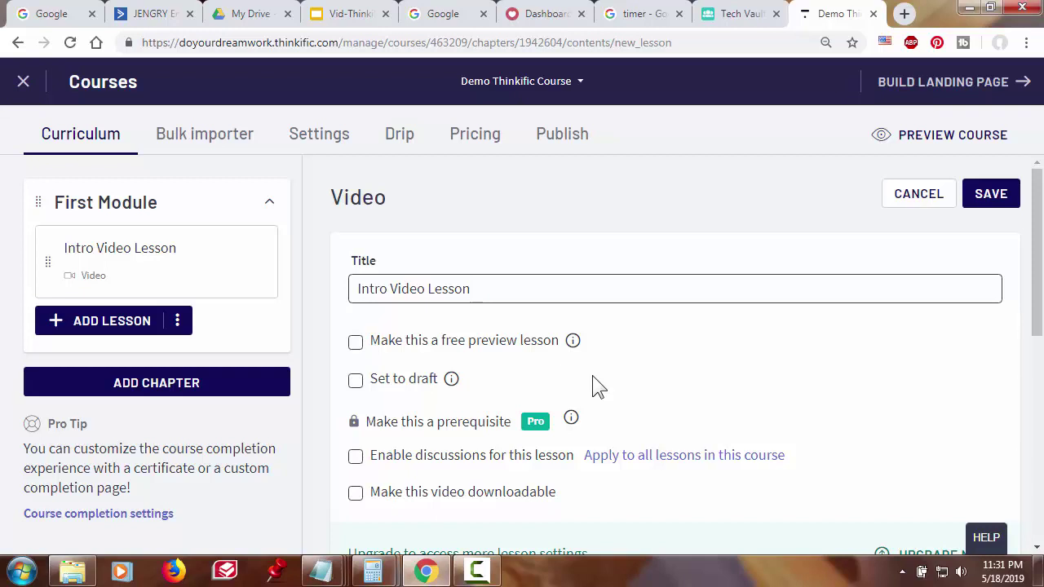
Make the Intro Video Lesson a free preview lesson and enable discussions for it.
scroll(593, 378, "down", 1)
scroll(625, 343, "up", 1)
scroll(626, 343, "down", 1)
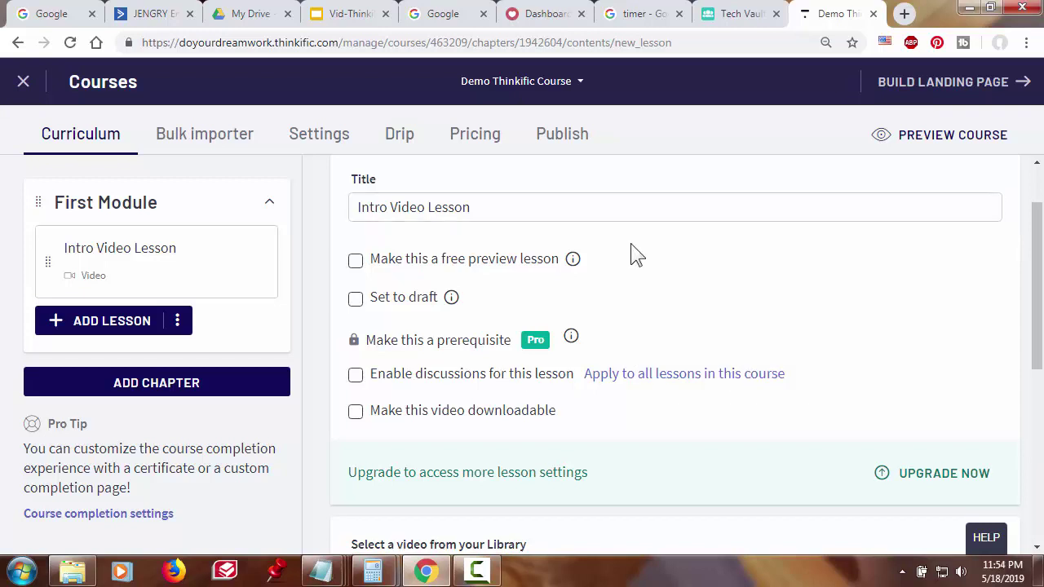
left_click(355, 260)
left_click(357, 377)
Attach the library video prod_sspoa_course_step02_product_opt02_720p_01.mp4 to the lesson and save it.
scroll(609, 458, "down", 4)
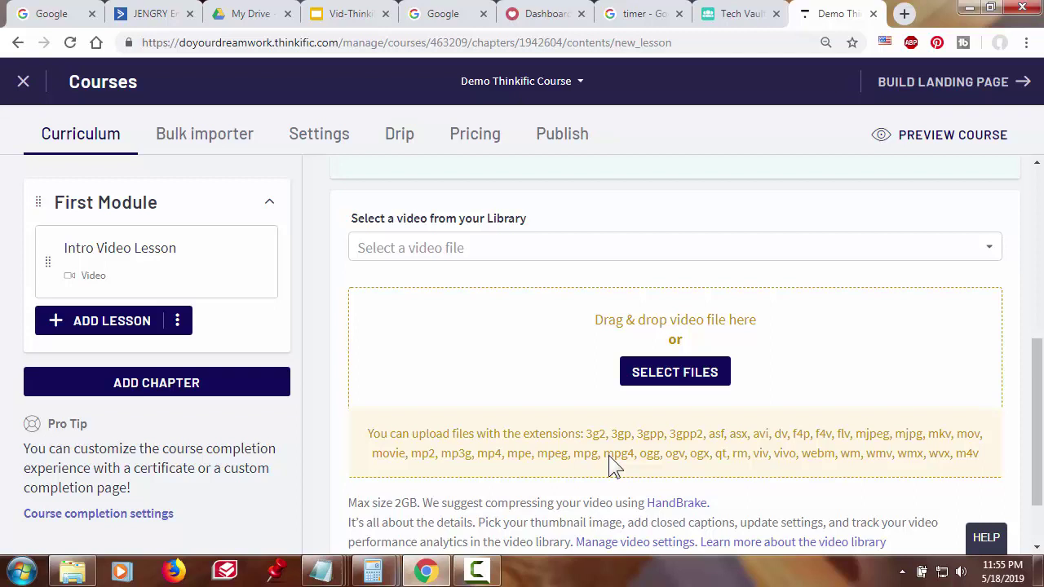
left_click(983, 256)
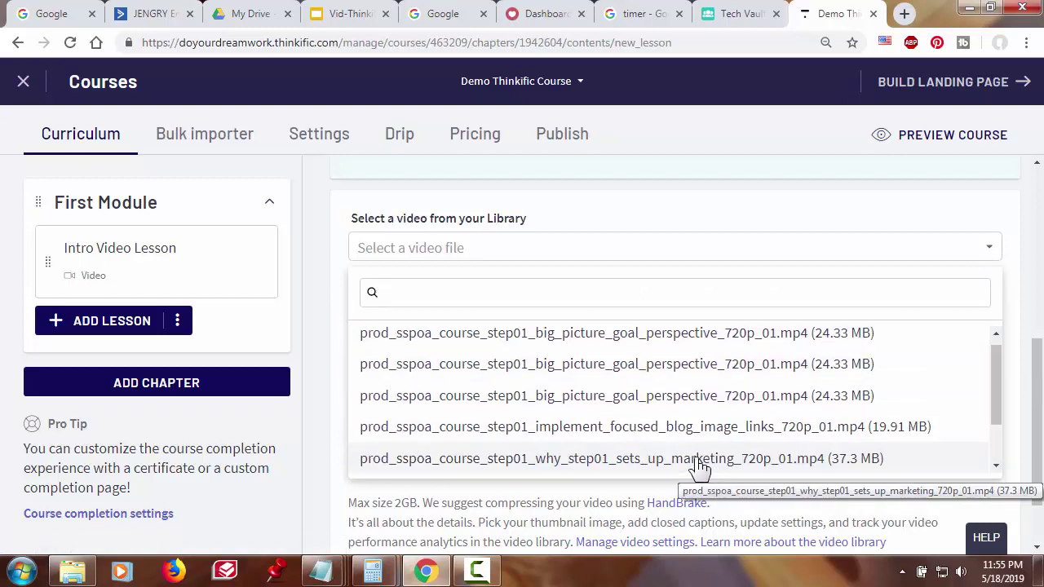
scroll(700, 466, "down", 1)
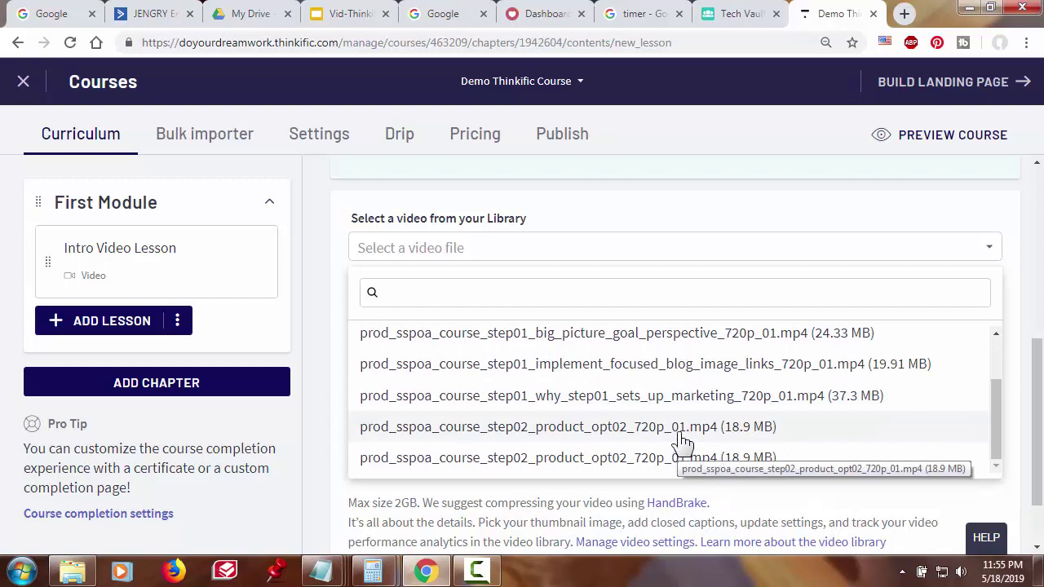
left_click(684, 441)
scroll(799, 444, "down", 1)
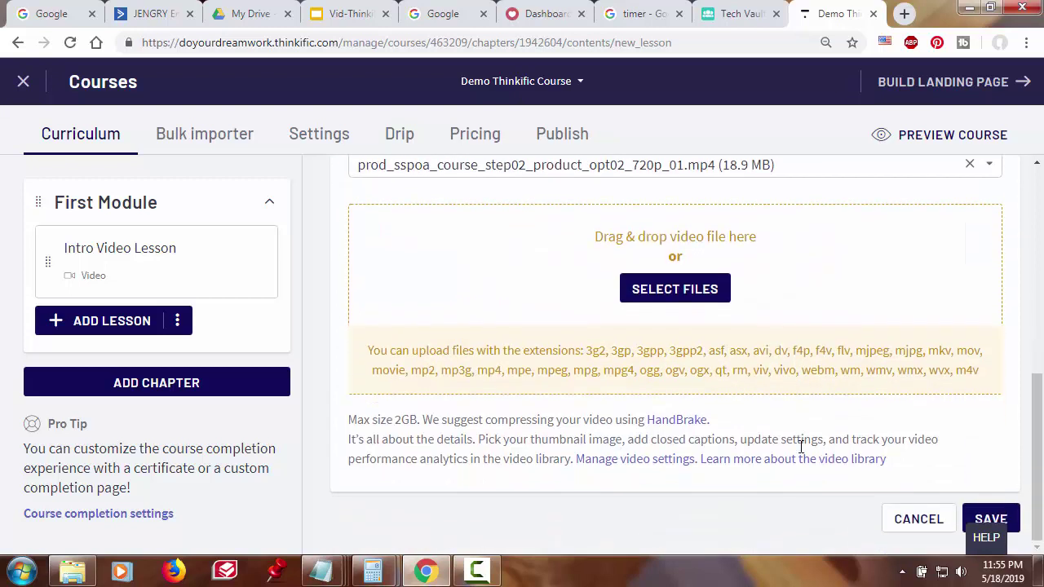
left_click(996, 522)
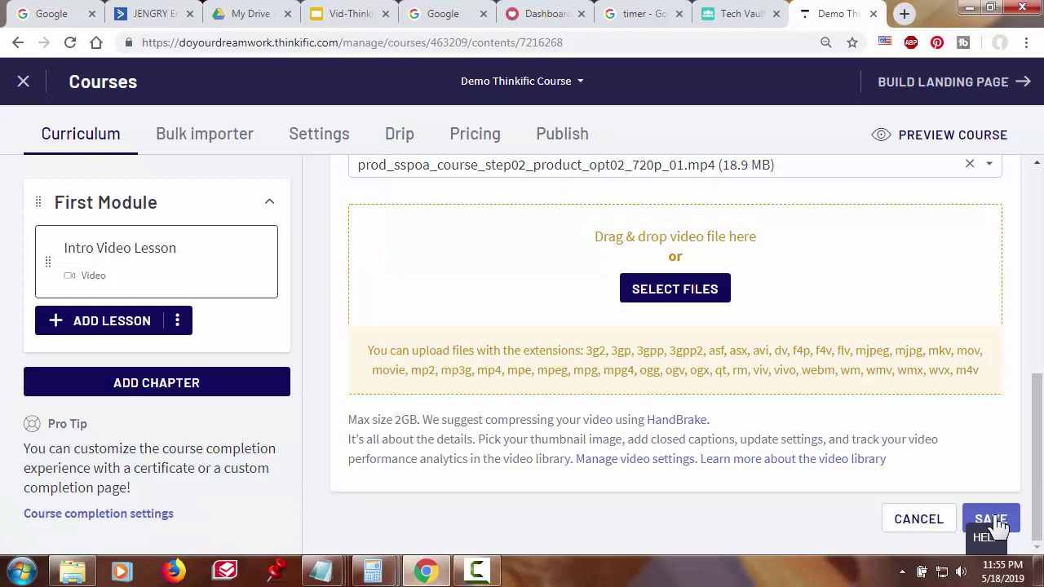
Preview the course, pausing the video in the Intro Video Lesson, and close the preview.
left_click(937, 152)
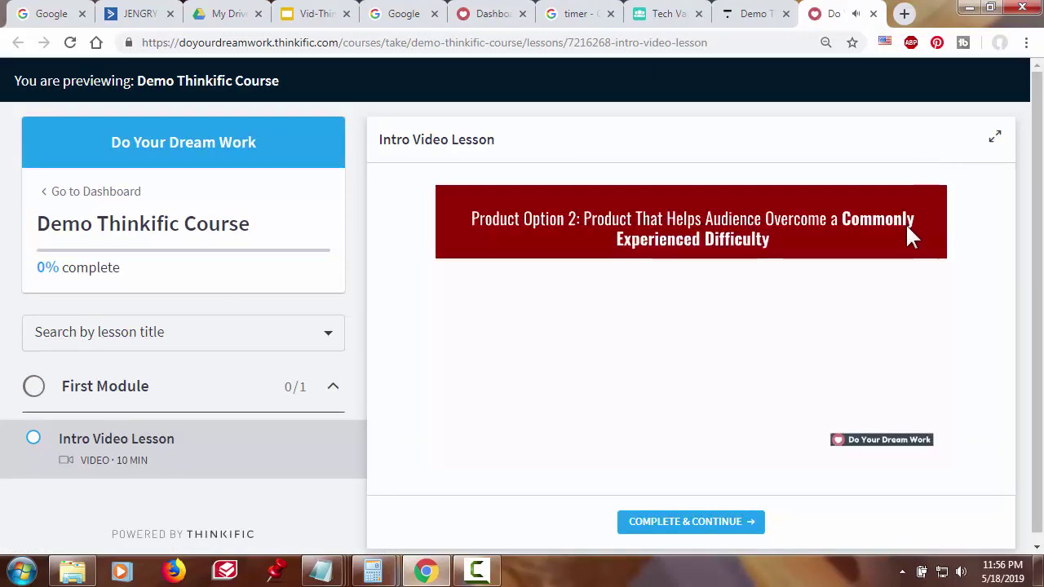
mouse_move(883, 263)
left_click(730, 318)
mouse_move(674, 342)
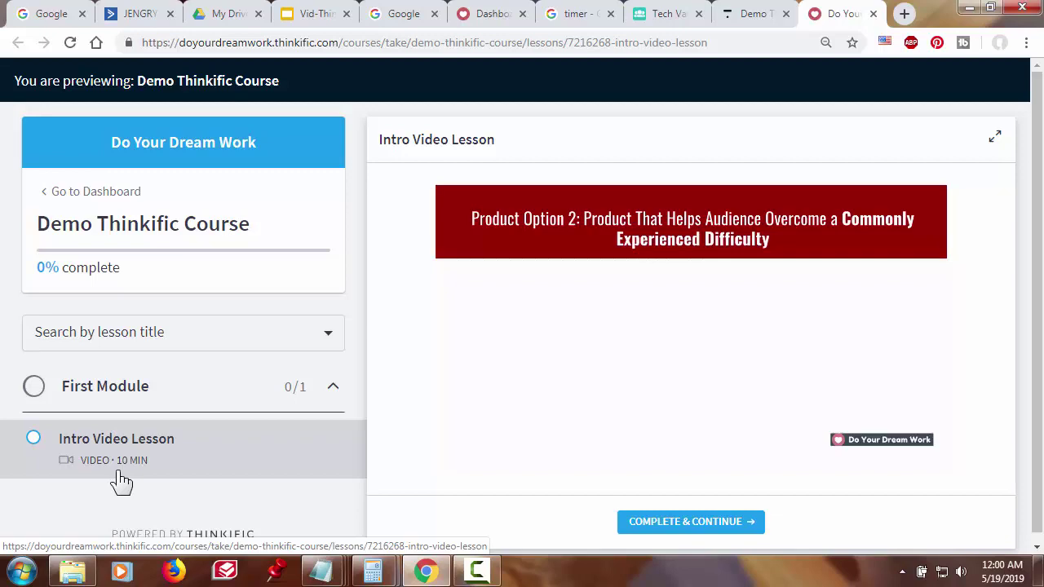
left_click(873, 14)
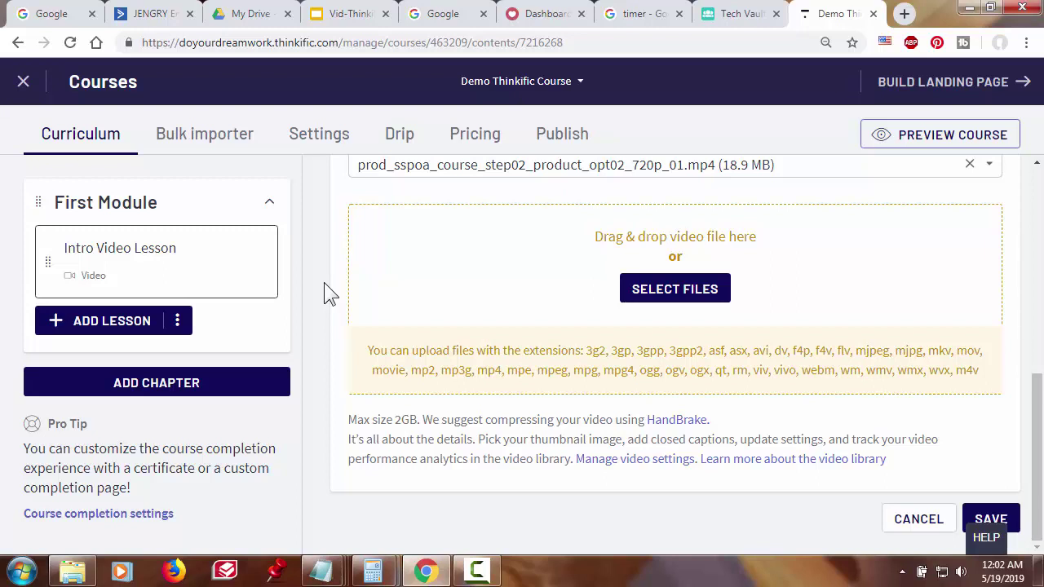
Add a text lesson to the First Module chapter with the content line "In this video, you'll learn about Topic A:".
left_click(109, 337)
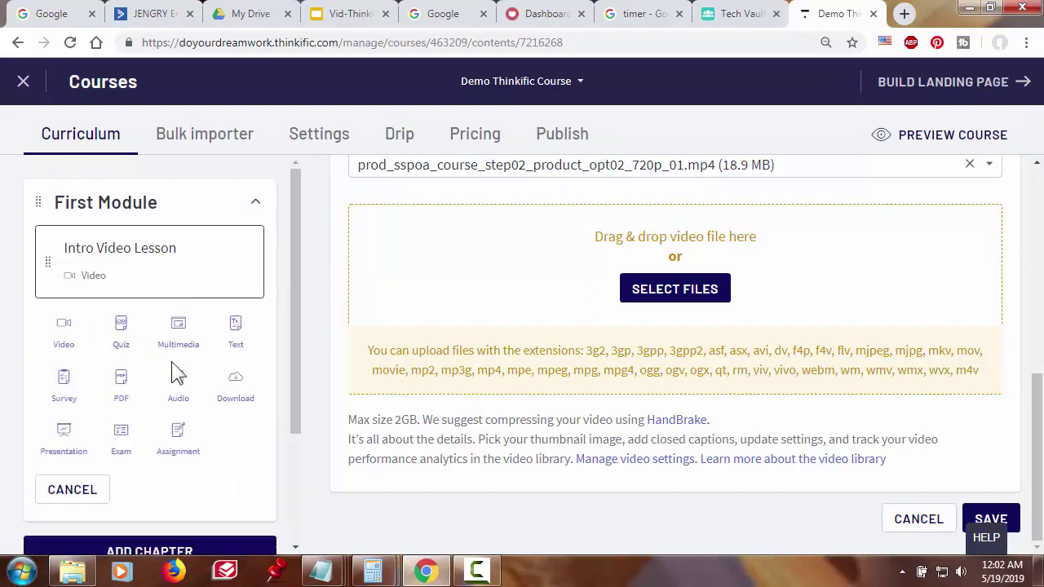
left_click(231, 333)
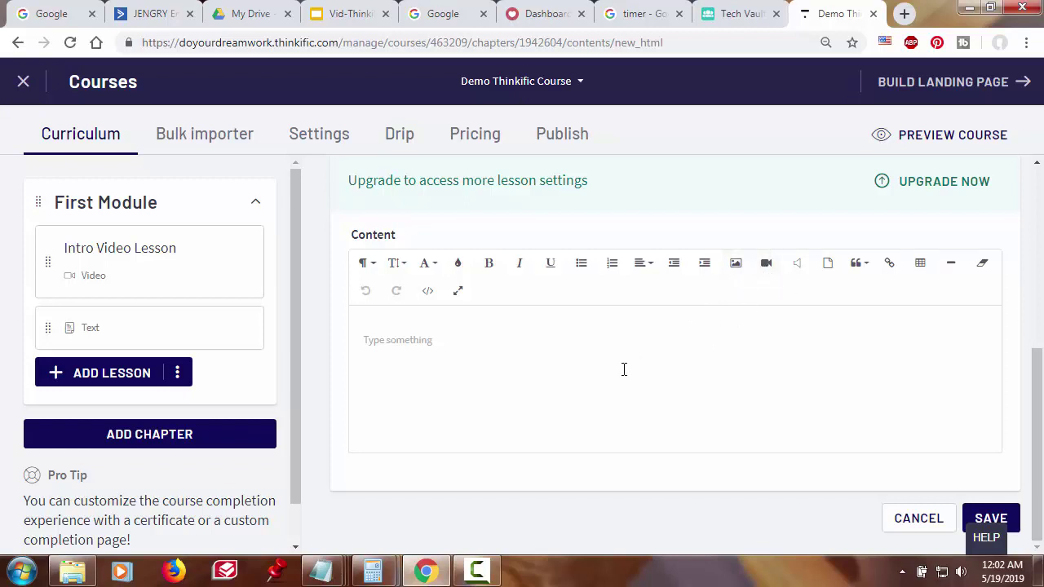
left_click(587, 335)
type("In this video, you'll learn about Topic A:")
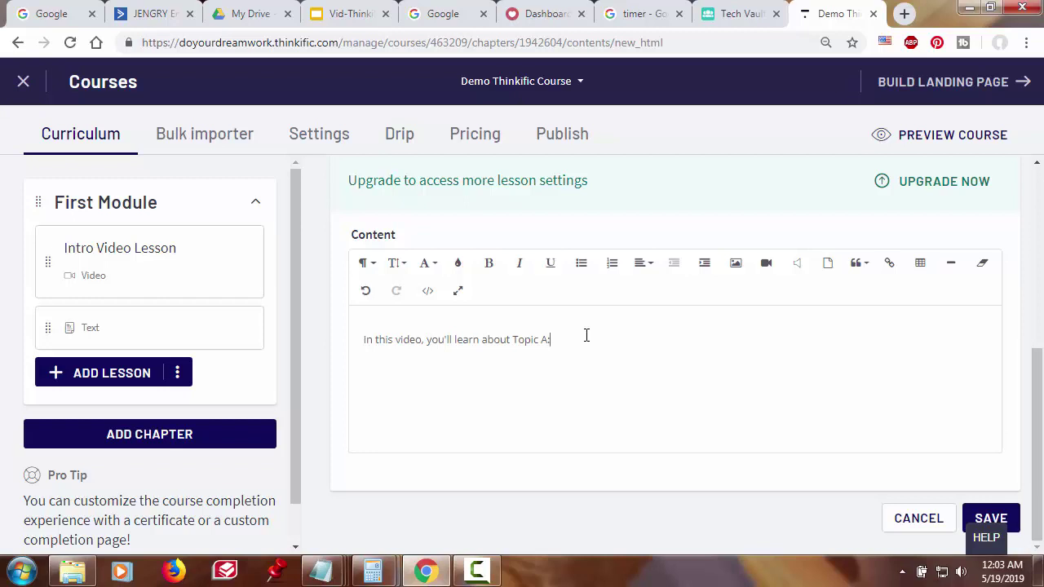
Format the line introducing Topic A as Heading 2.
left_click(357, 338)
left_click_drag(364, 339, 552, 344)
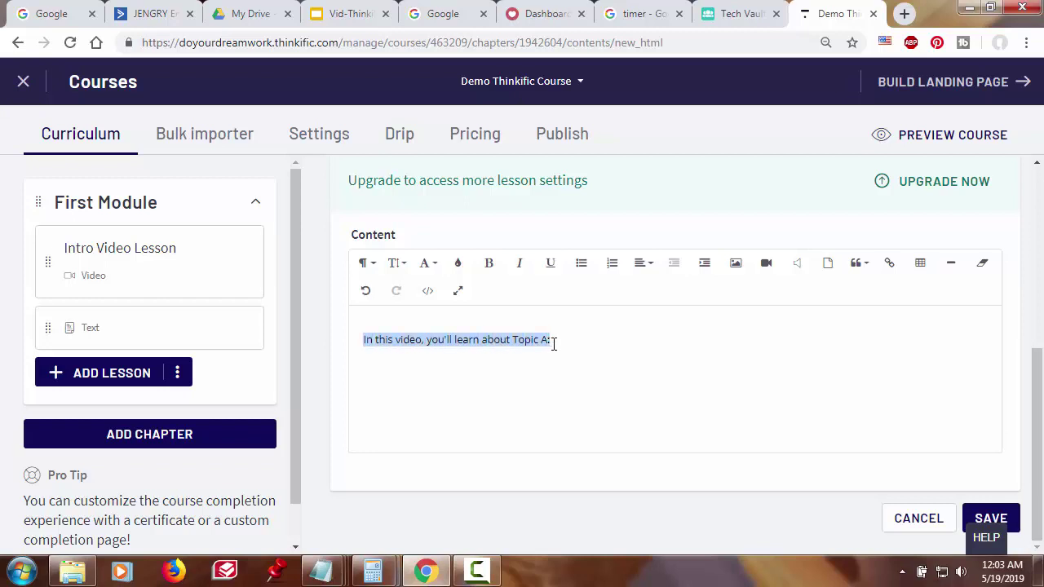
left_click(378, 271)
left_click(433, 411)
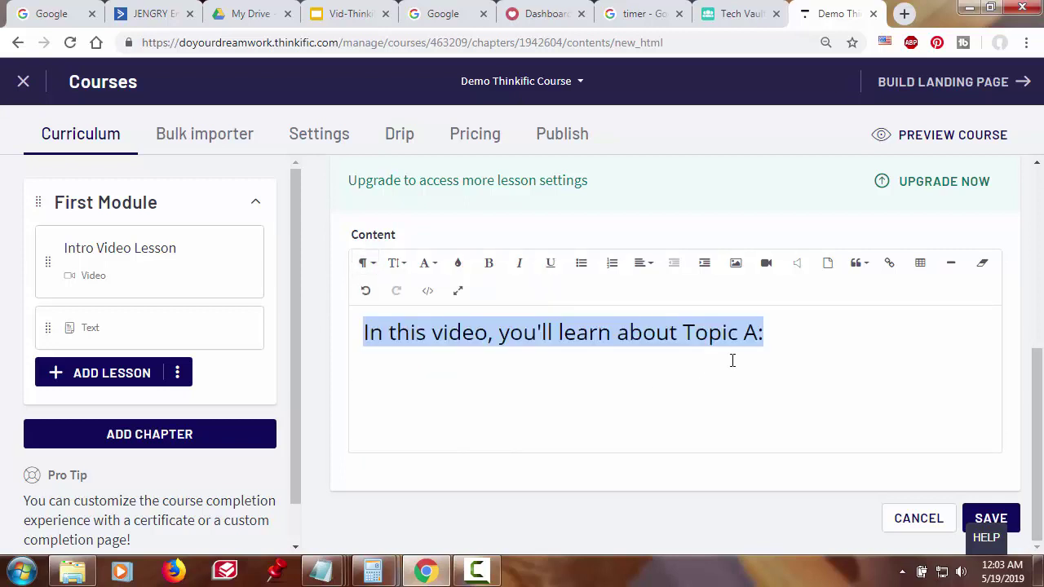
Insert the library video prod_sspoa_course_step02_product_opt02_720p_01.mp4 on a new line below the Topic A heading.
left_click(789, 333)
key("Return")
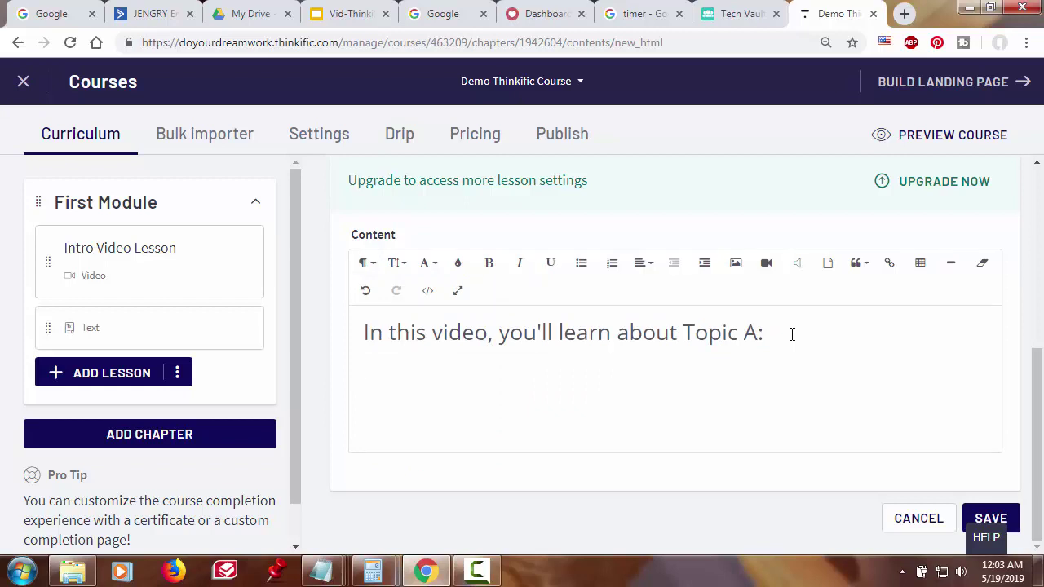
left_click(766, 263)
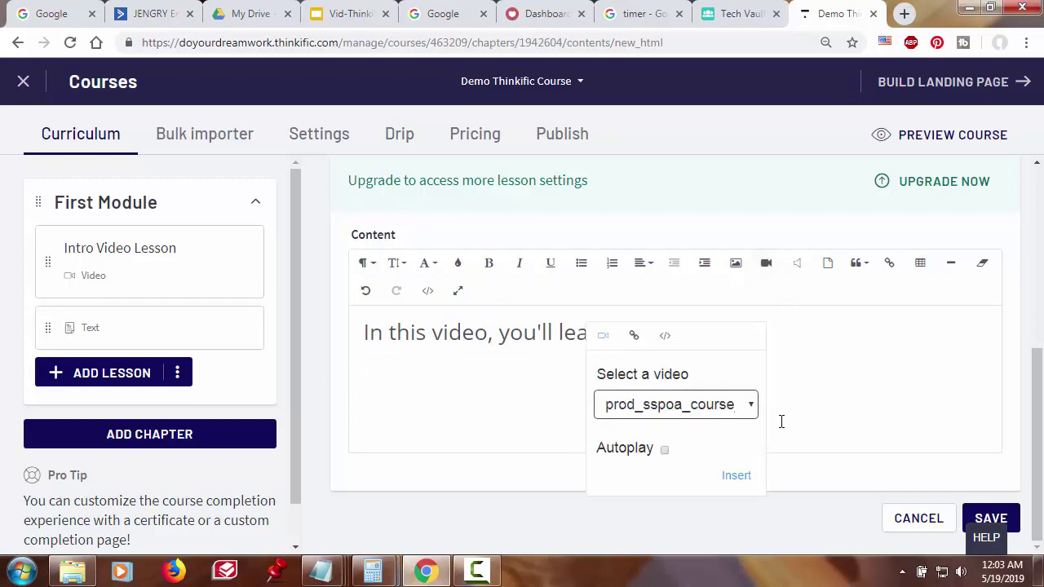
left_click(749, 414)
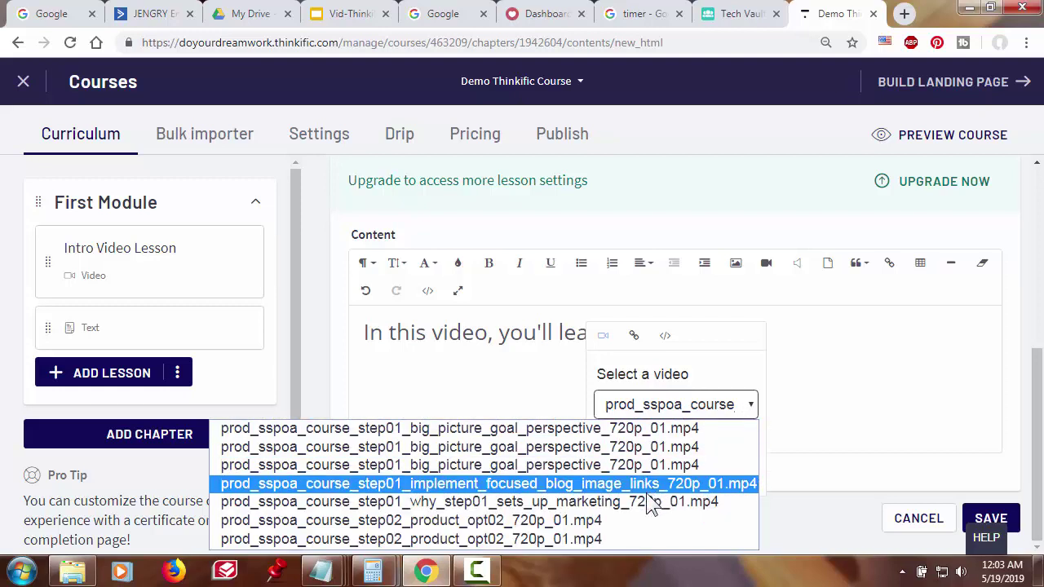
left_click(591, 522)
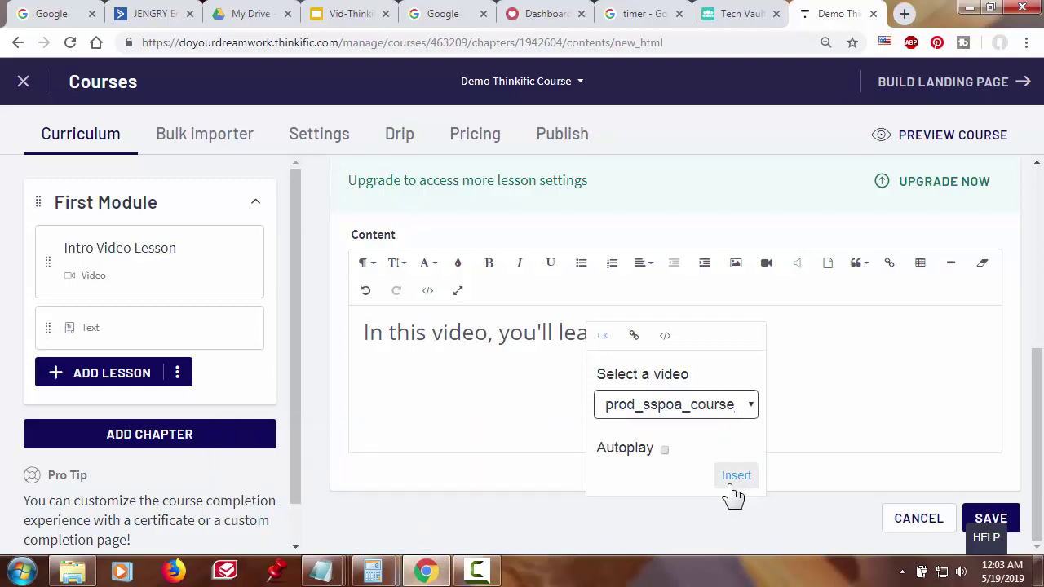
left_click(736, 481)
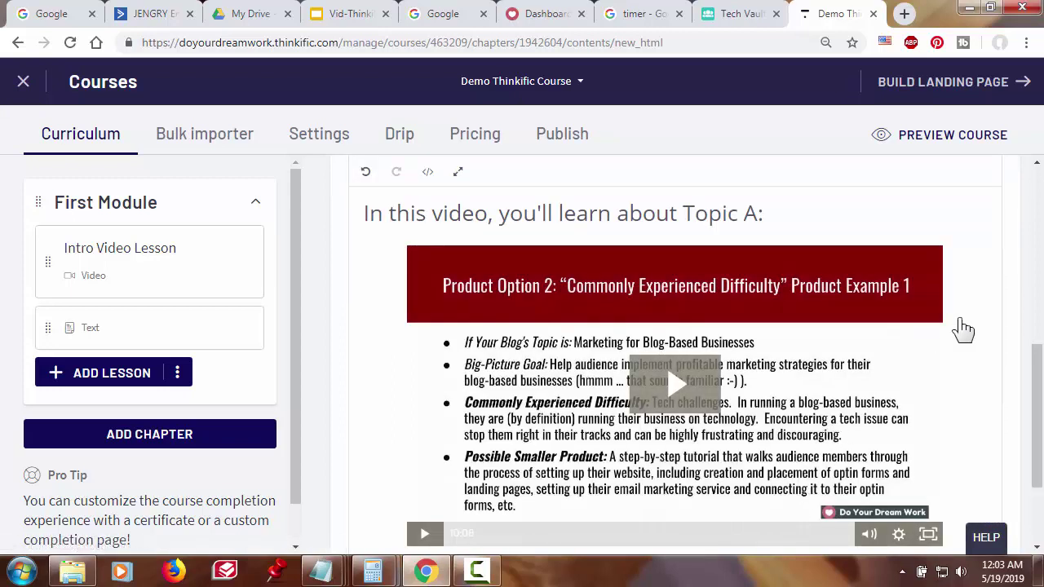
Write the line "Here is a more detailed view of this diagram:" below the embedded video.
scroll(963, 329, "down", 2)
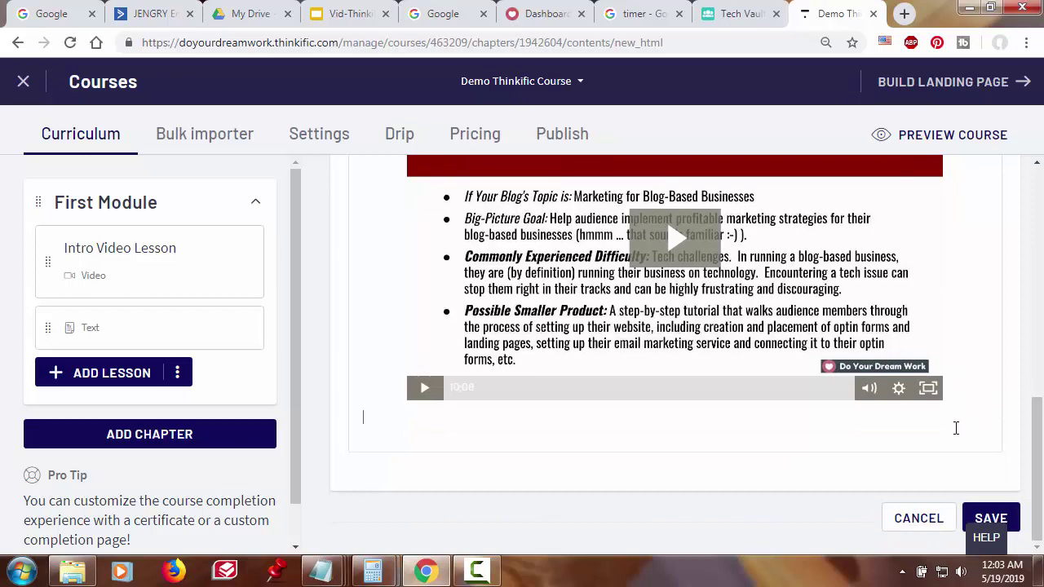
key("Return")
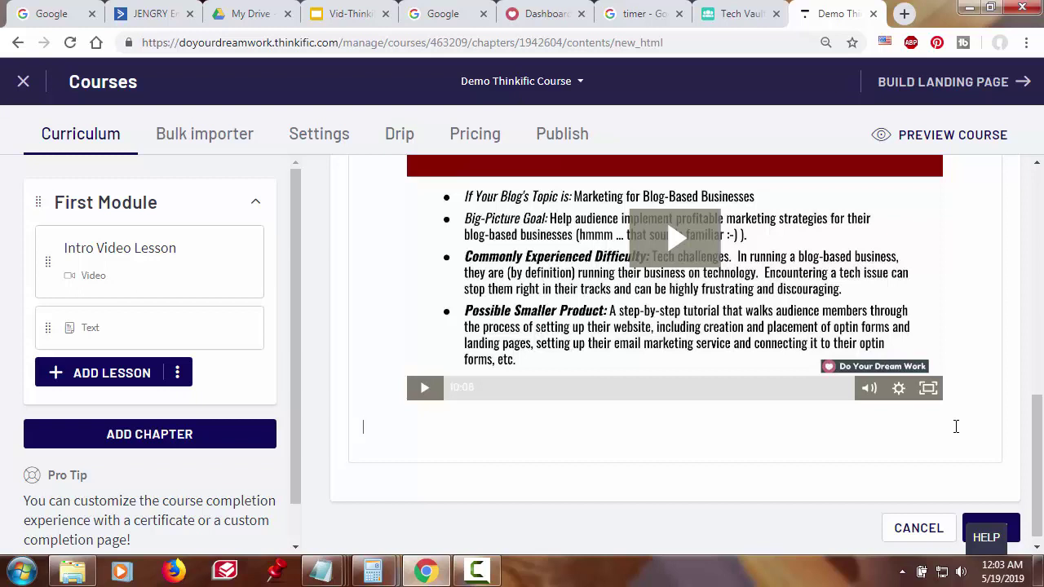
type("Here is a")
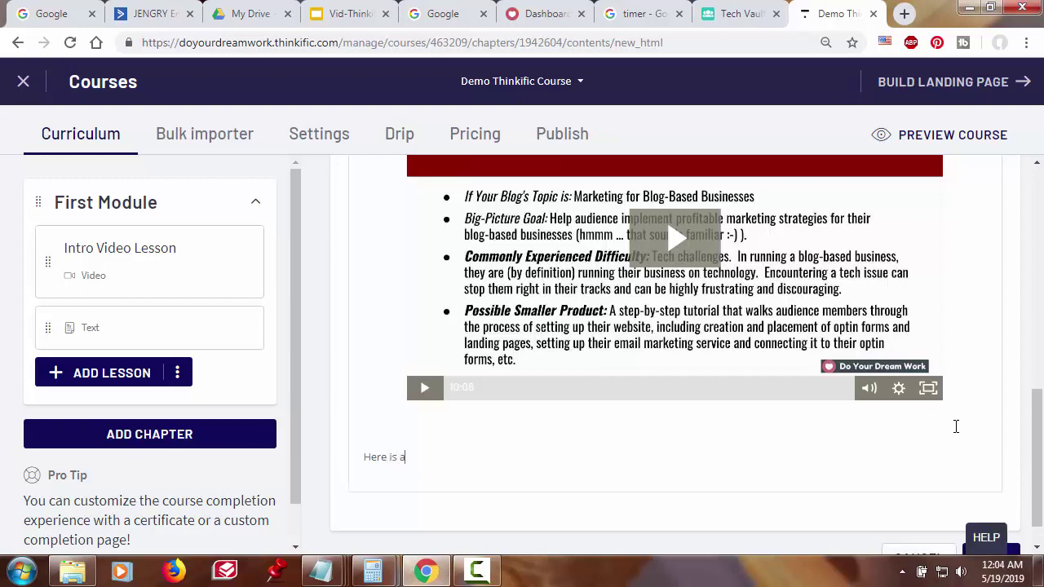
type(" more detailed view of this diagram:")
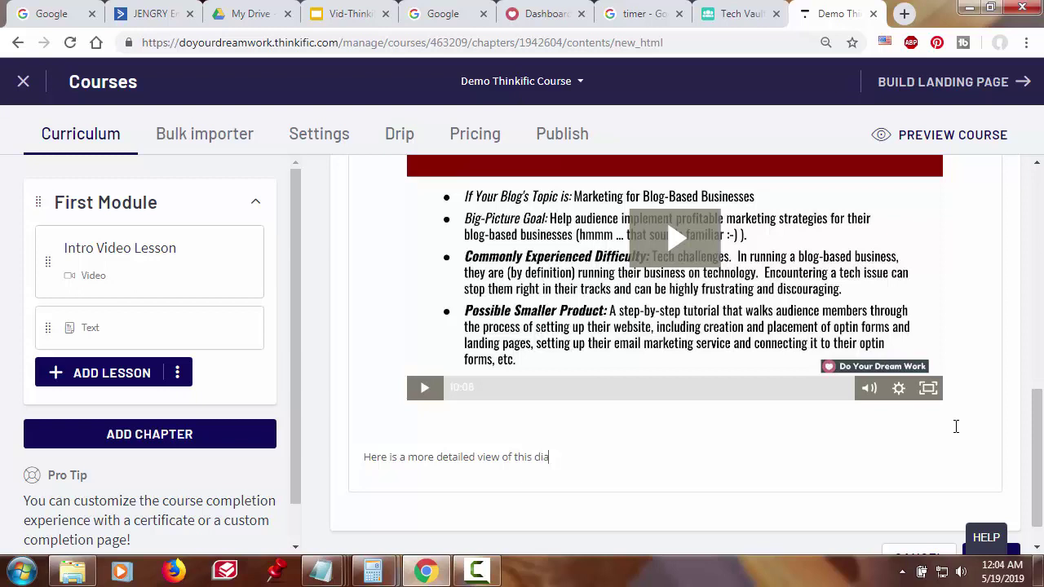
scroll(755, 454, "down", 1)
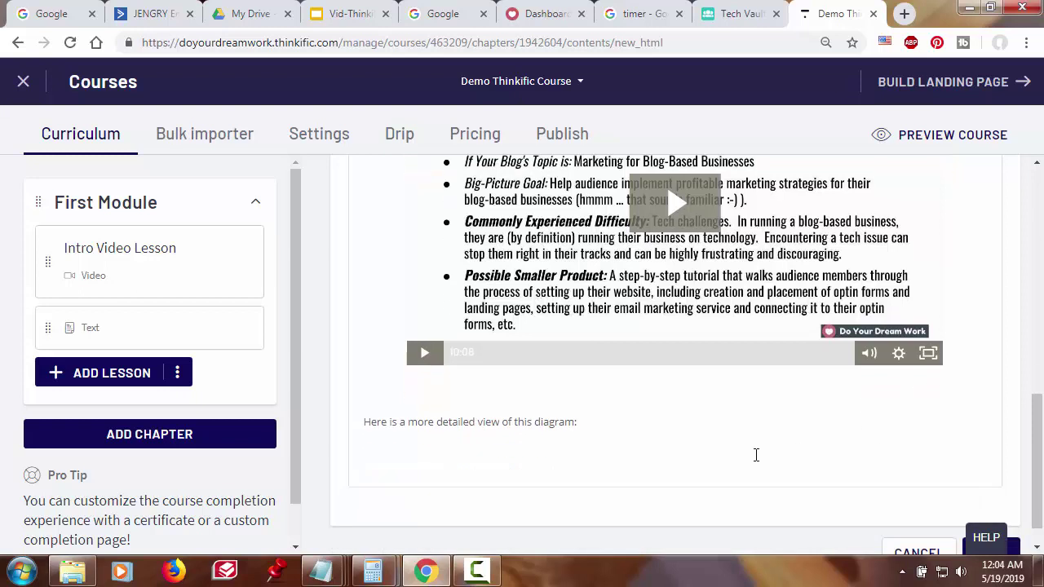
Format the diagram introduction line below the video as Heading 2.
left_click_drag(363, 387, 598, 392)
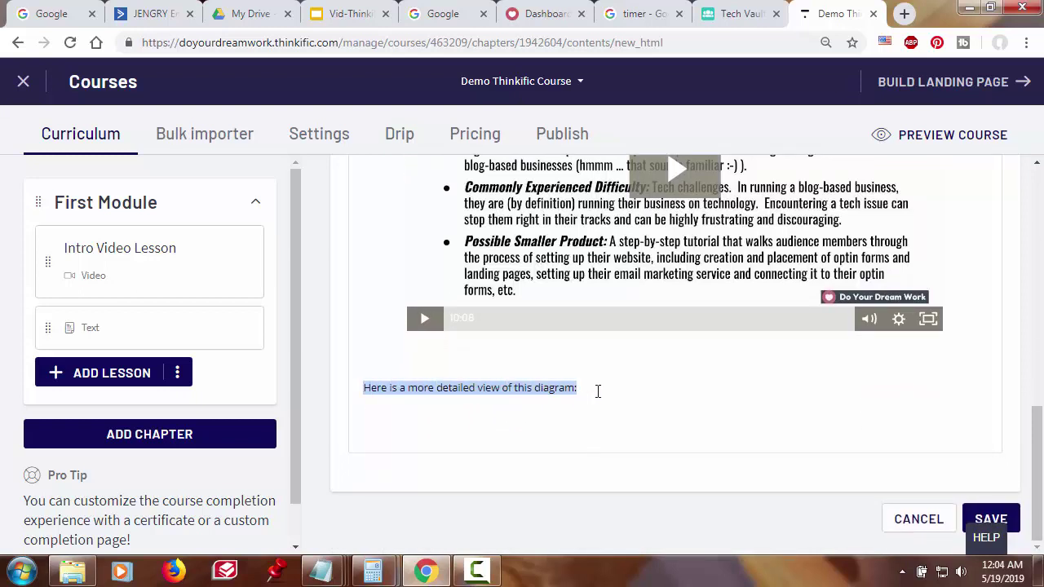
scroll(598, 301, "up", 1)
scroll(598, 300, "up", 4)
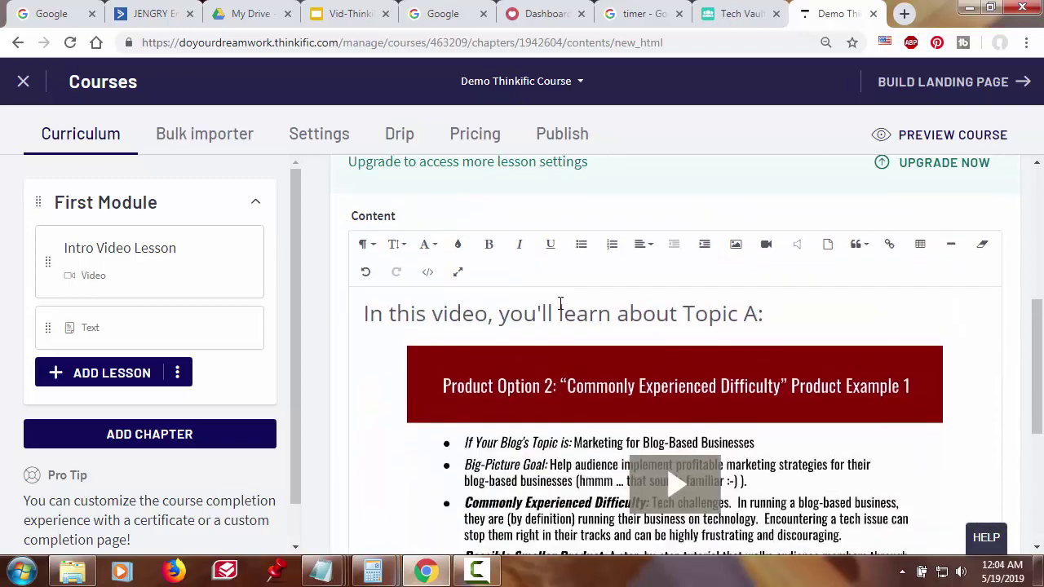
left_click(365, 255)
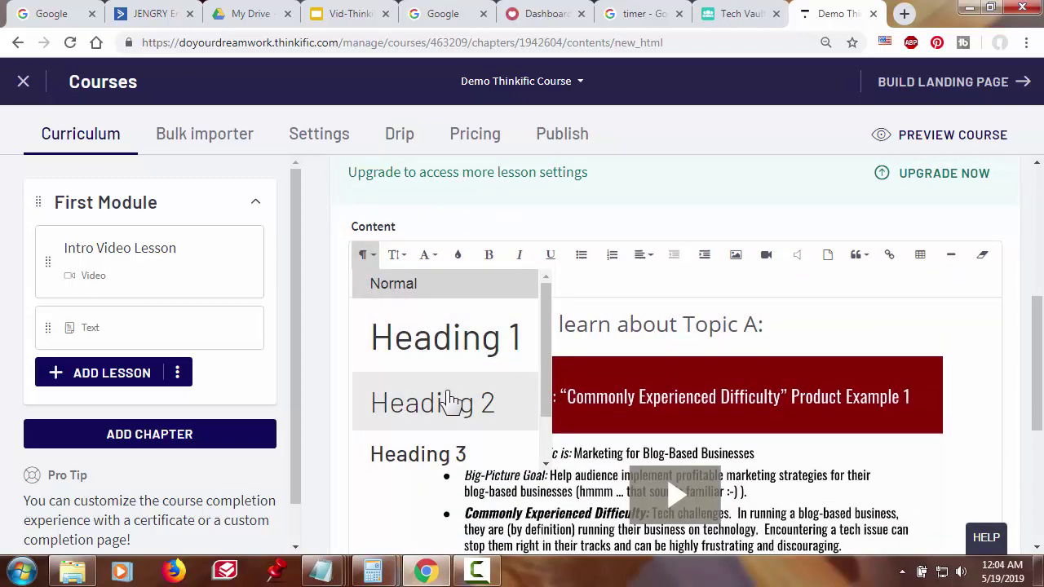
left_click(441, 401)
scroll(579, 391, "down", 2)
scroll(581, 385, "down", 3)
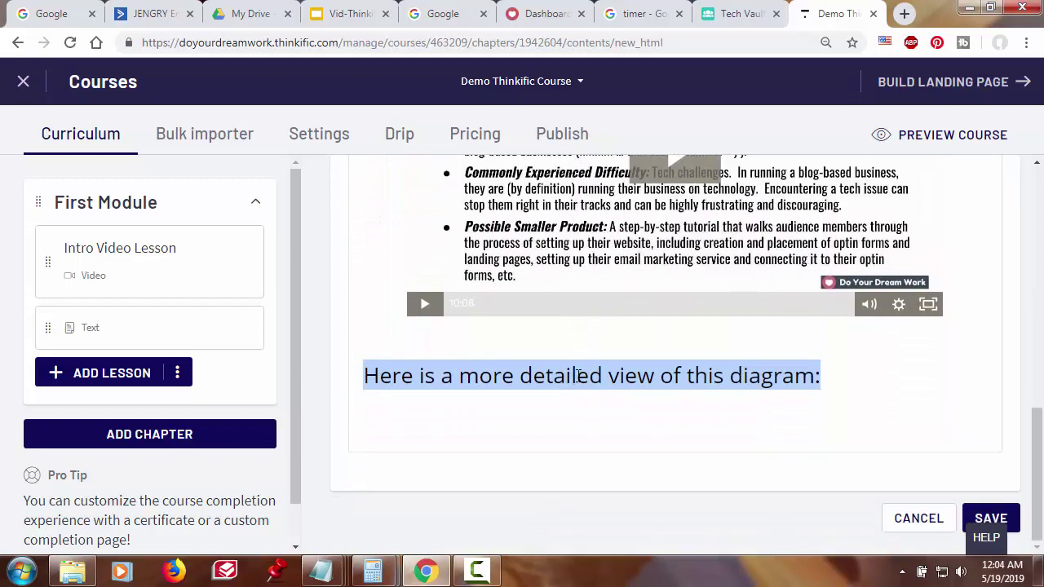
Insert the image milestones_smaller_goals_for_smaller_products_01.png on a new line below the diagram heading.
left_click(853, 378)
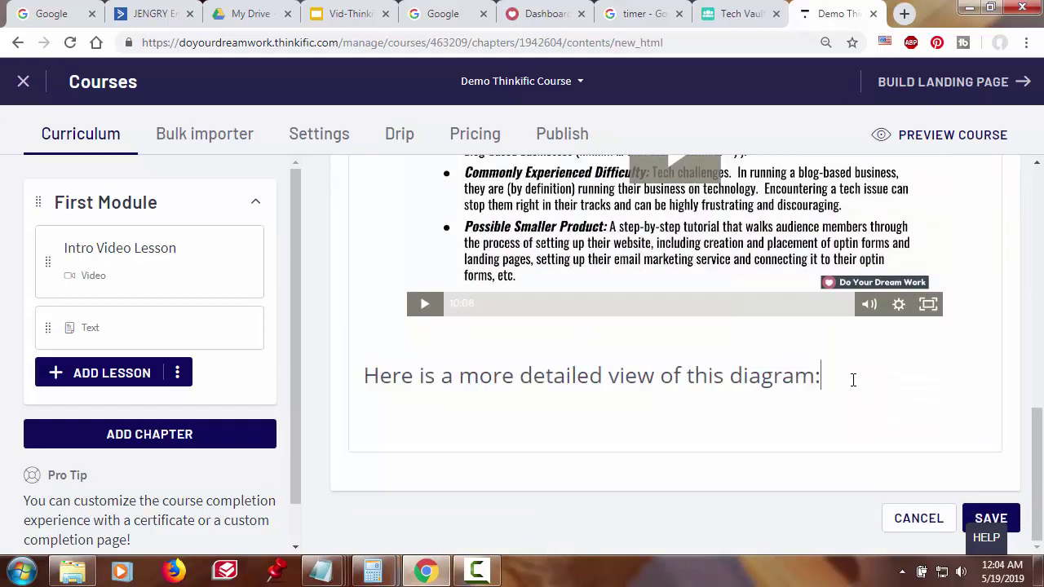
key("Return")
scroll(853, 379, "up", 7)
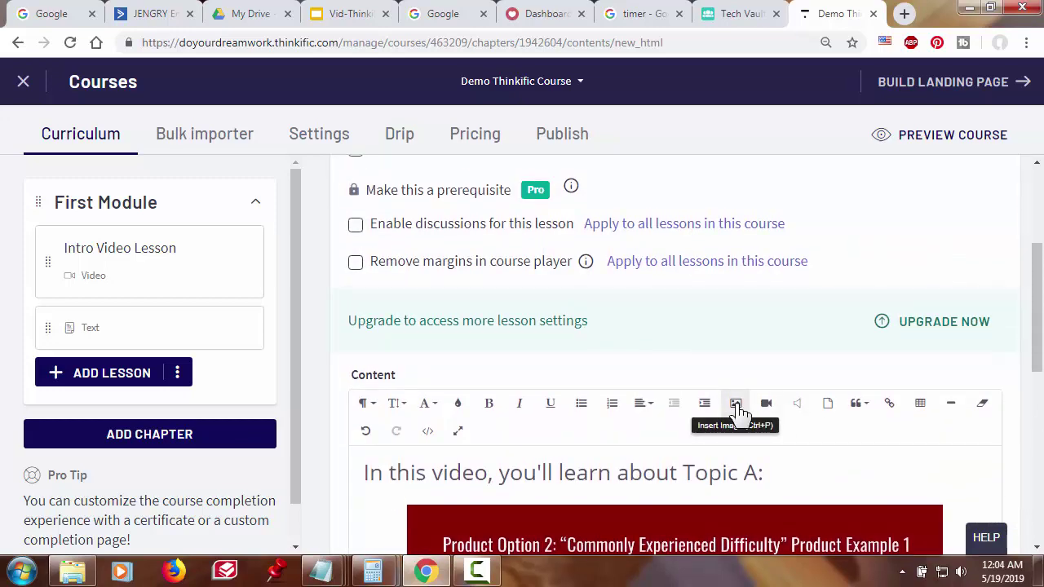
left_click(735, 404)
scroll(747, 419, "down", 3)
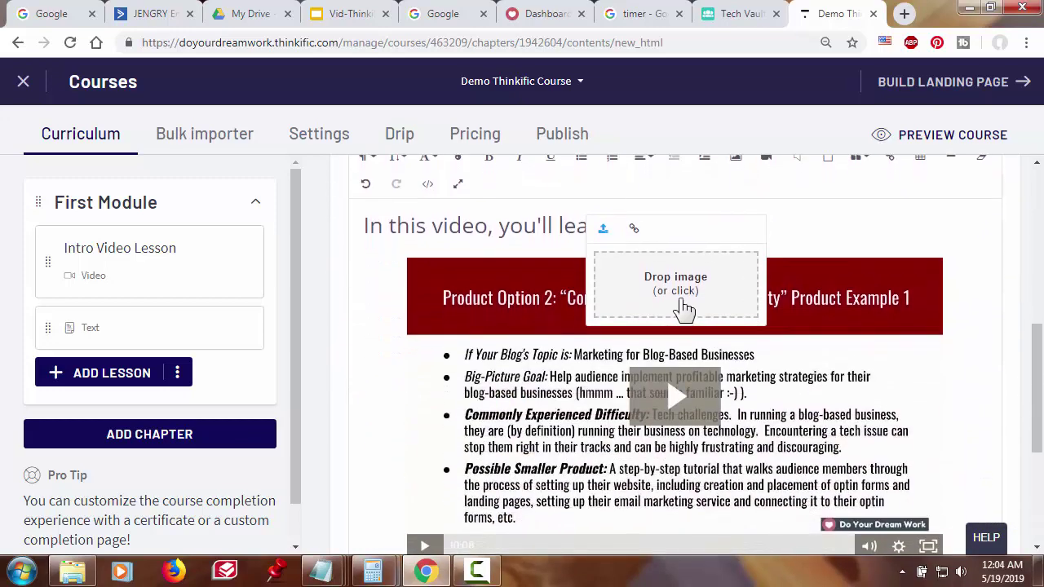
left_click(683, 308)
left_click(402, 128)
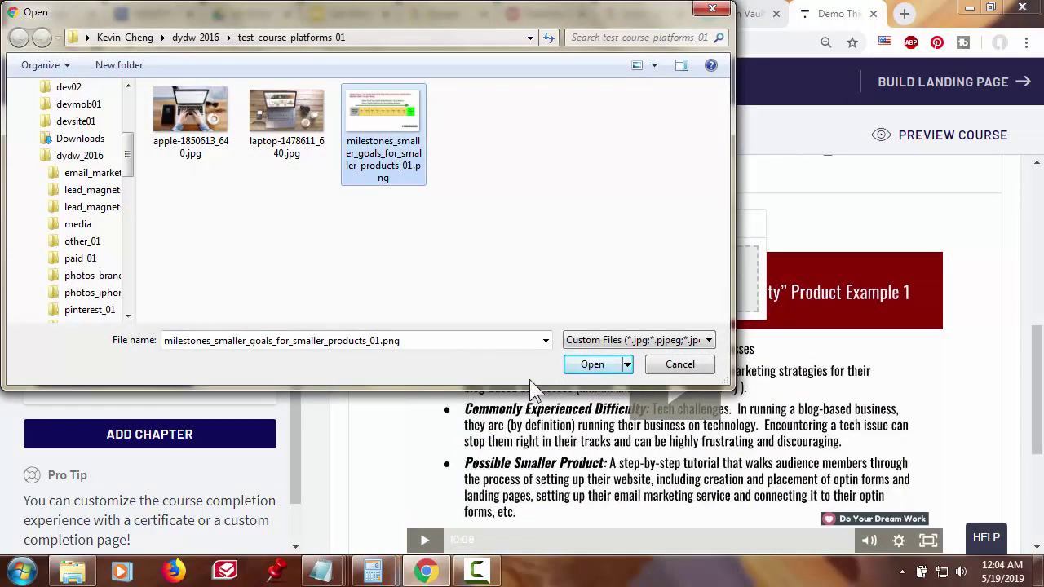
left_click(576, 366)
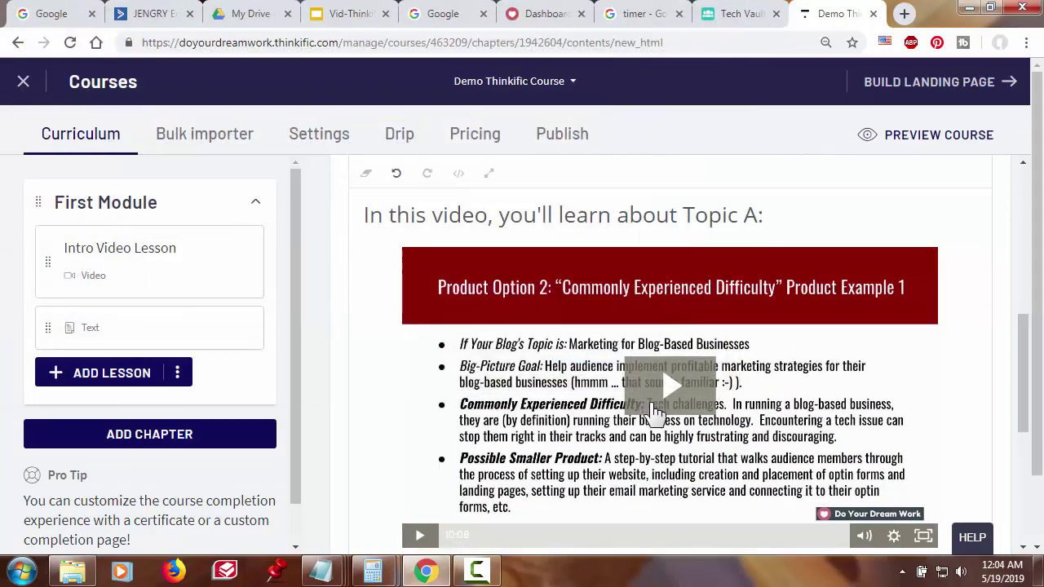
scroll(657, 400, "down", 5)
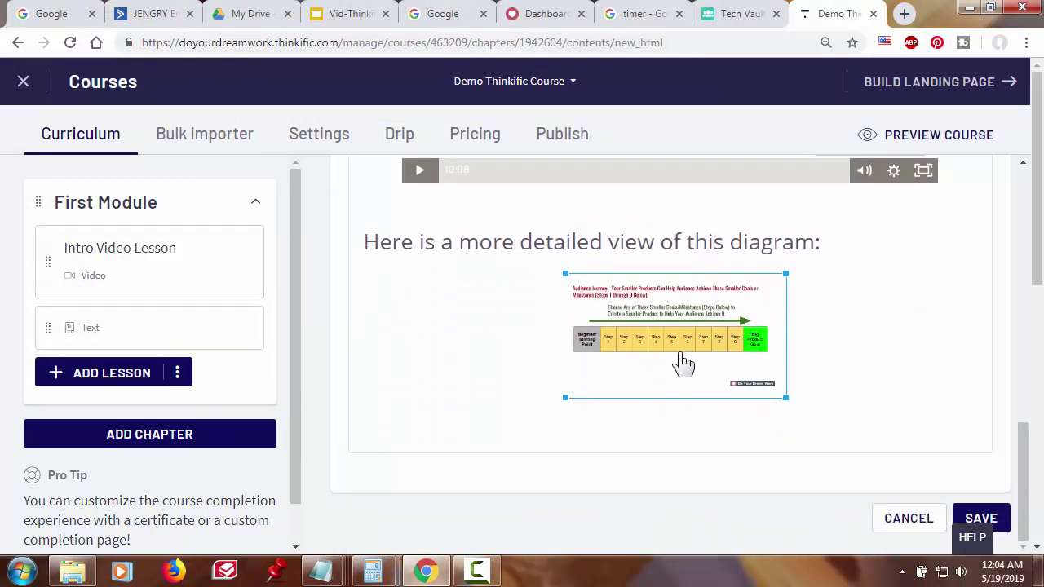
Set the diagram image's width to 800px and try to save the text lesson.
left_click(694, 365)
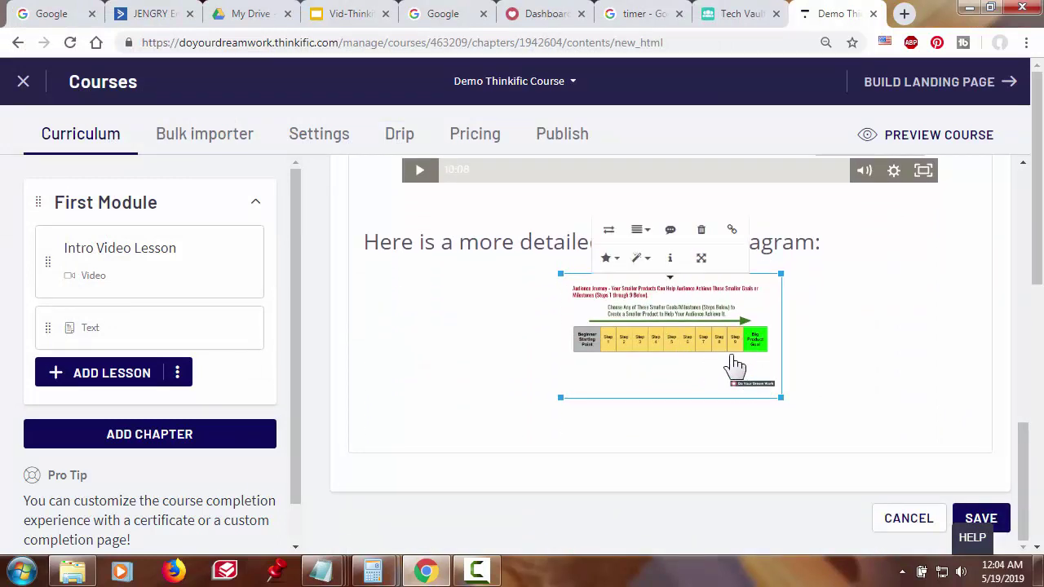
left_click(701, 259)
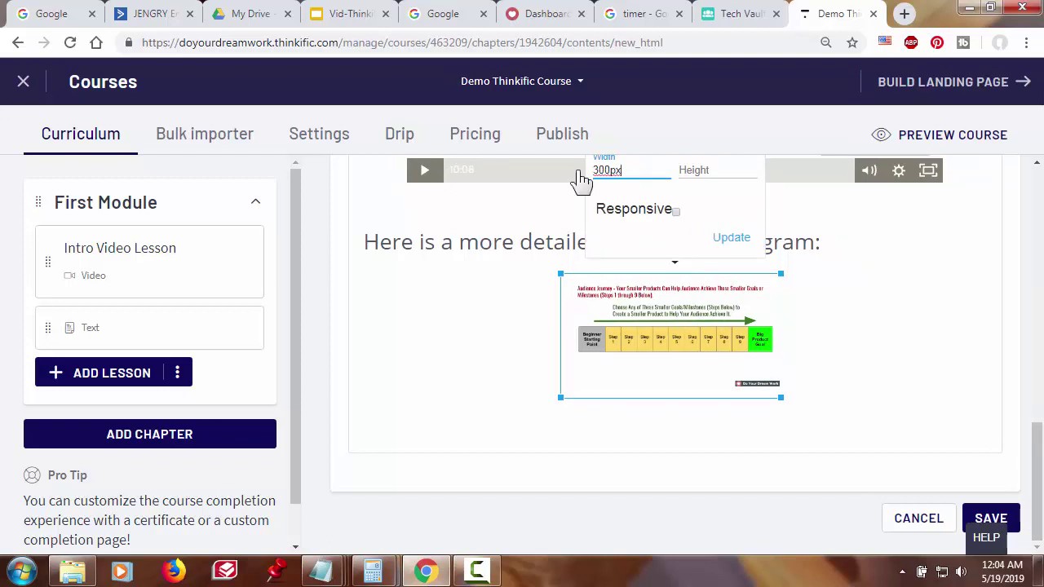
left_click(606, 173)
key("BackSpace")
key("BackSpace")
key("BackSpace")
key("BackSpace")
key("BackSpace")
type("800px")
left_click(731, 239)
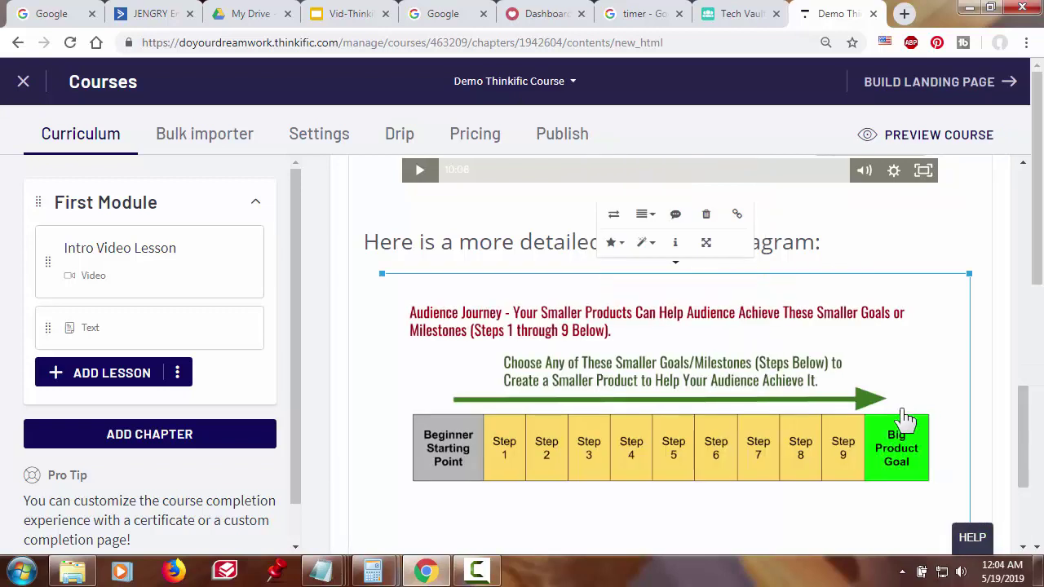
scroll(780, 397, "down", 2)
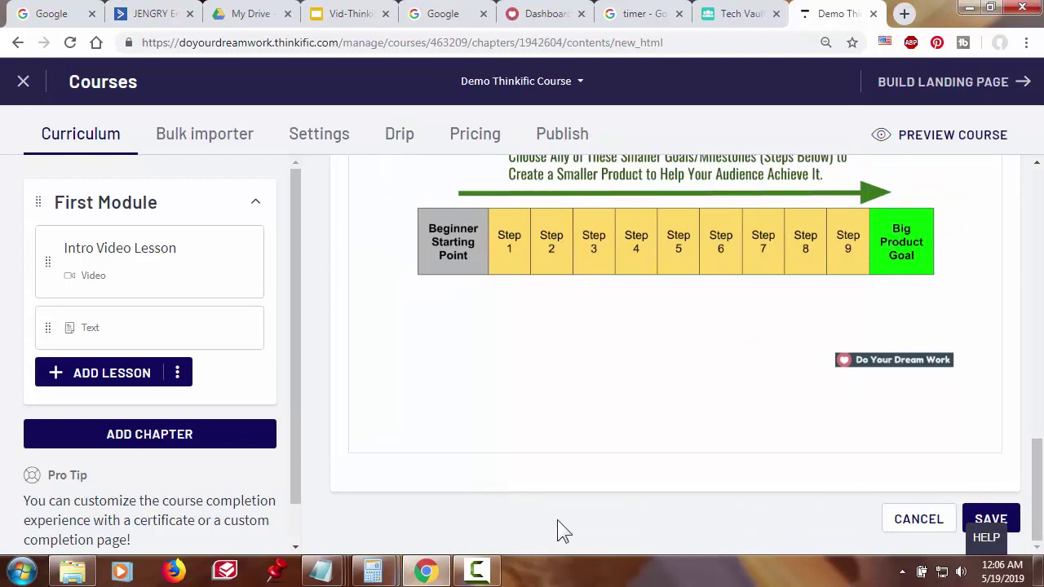
left_click(1000, 518)
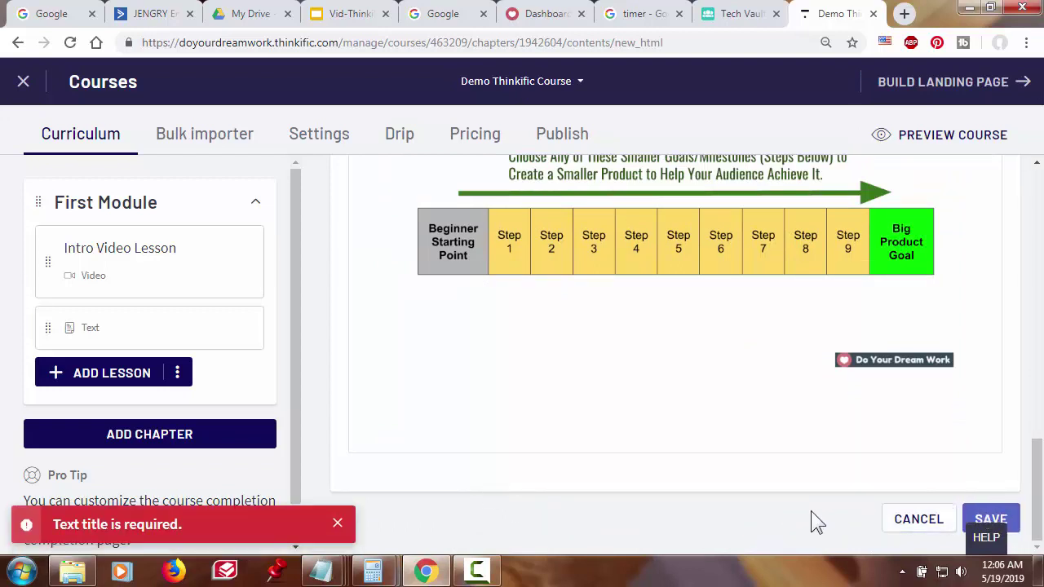
Title the text lesson "Intro Text Lesson".
scroll(788, 510, "up", 5)
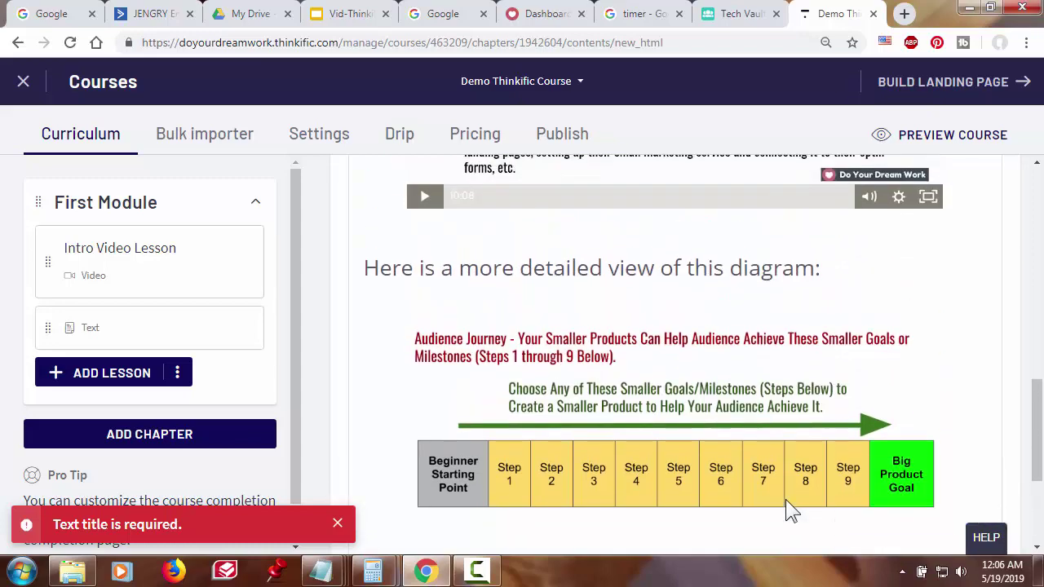
scroll(788, 507, "up", 10)
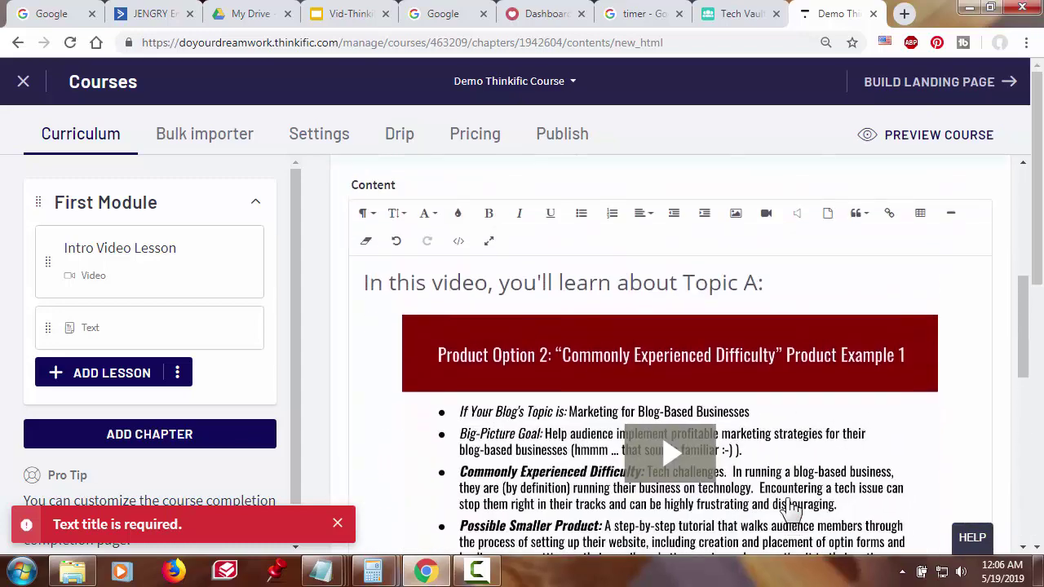
scroll(788, 508, "up", 2)
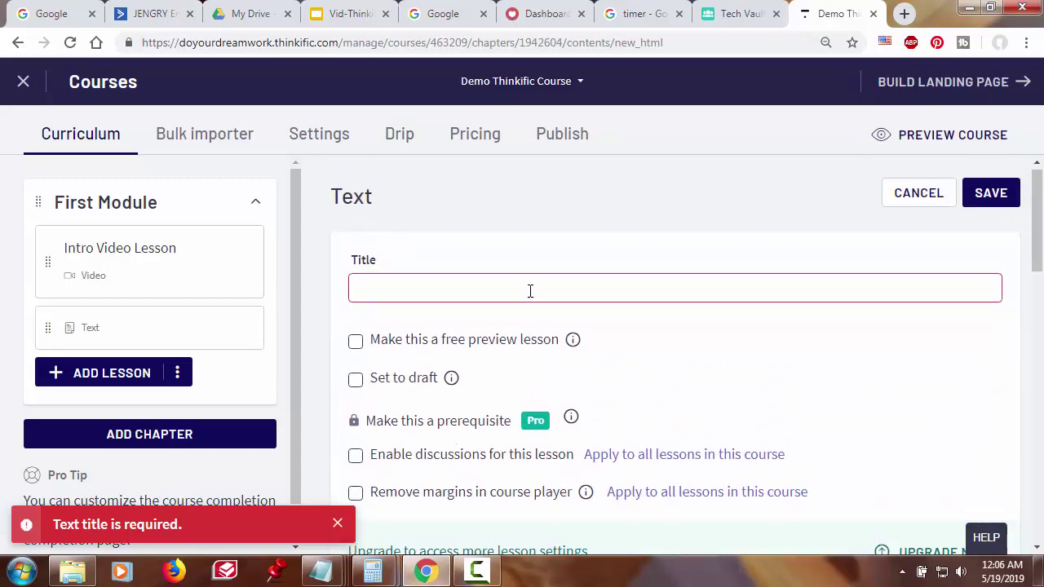
type("Intro")
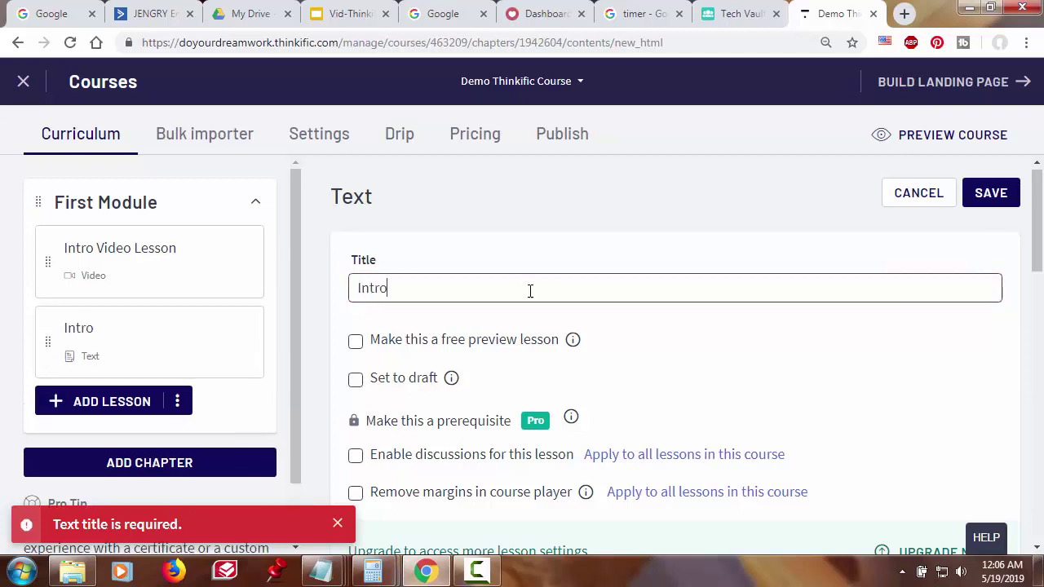
type(" Text Lesson")
scroll(631, 335, "down", 1)
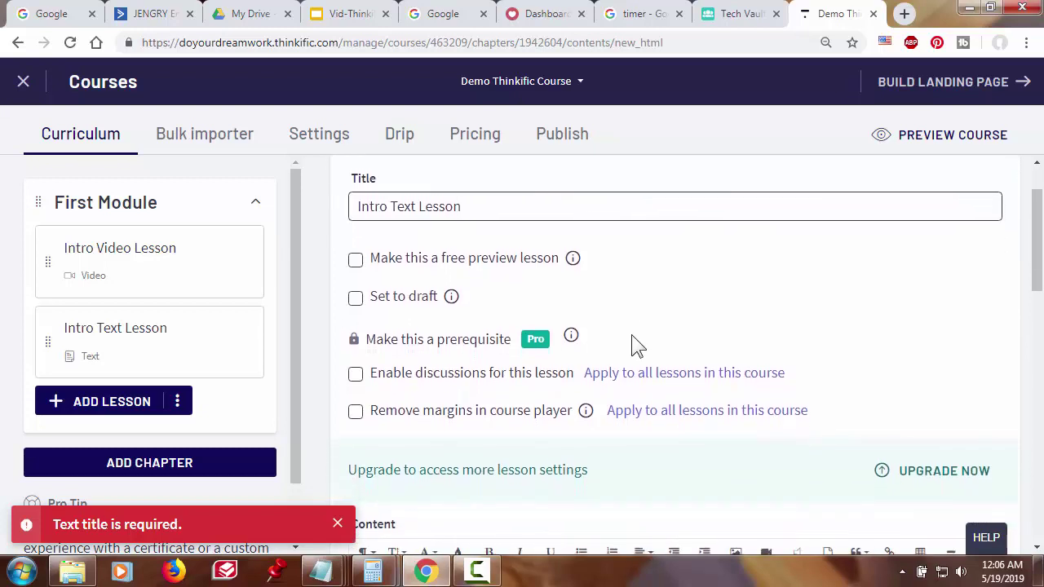
Enable discussions for the Intro Text Lesson and save the lesson.
scroll(631, 335, "down", 1)
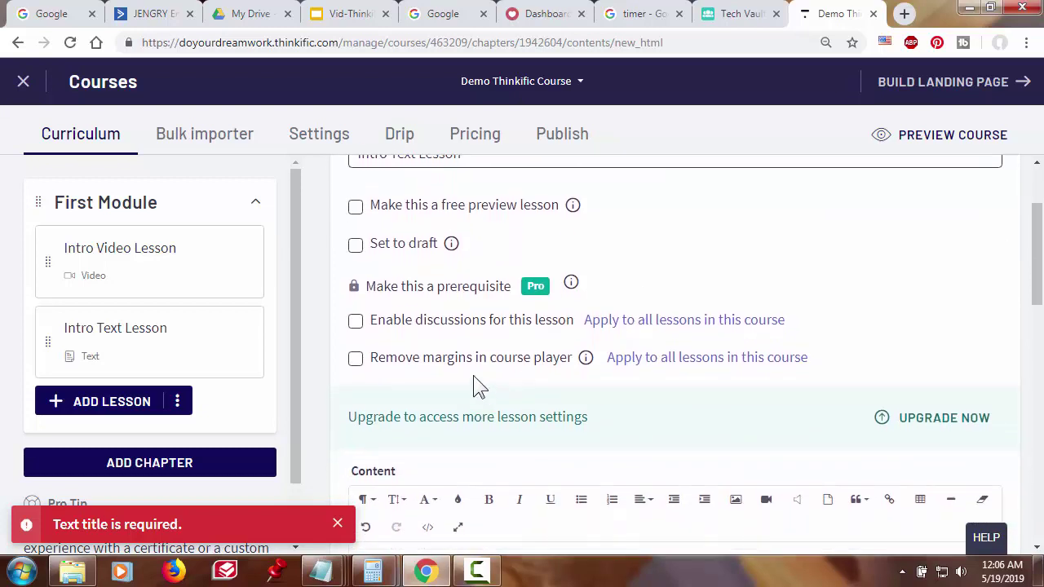
left_click(358, 302)
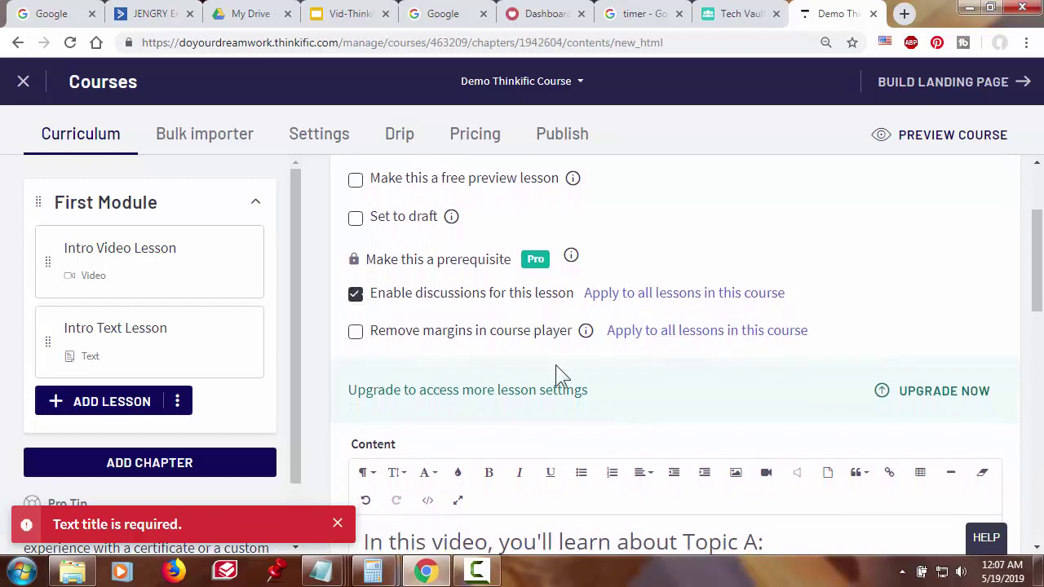
scroll(613, 385, "down", 5)
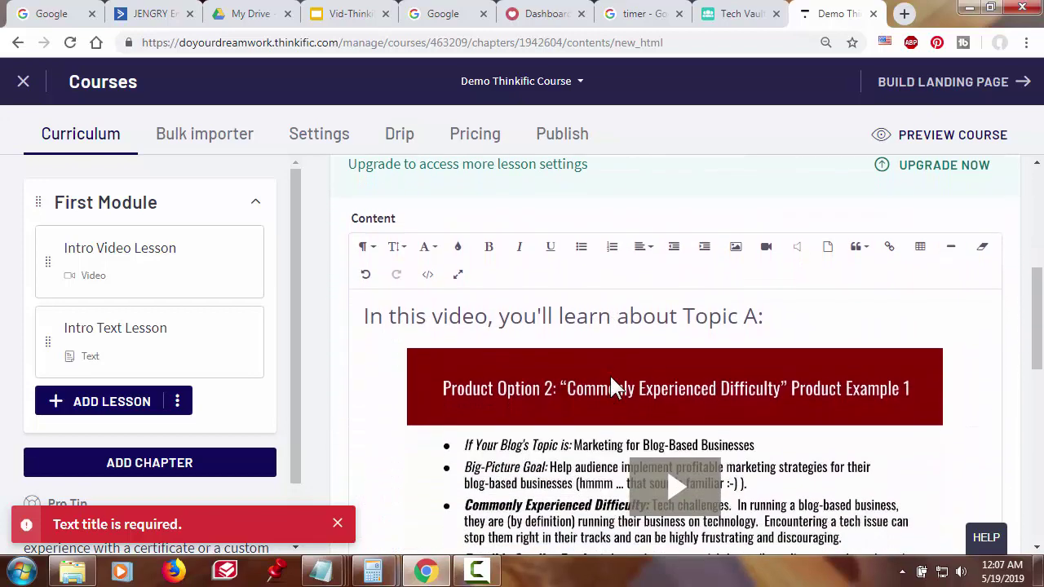
scroll(616, 387, "down", 6)
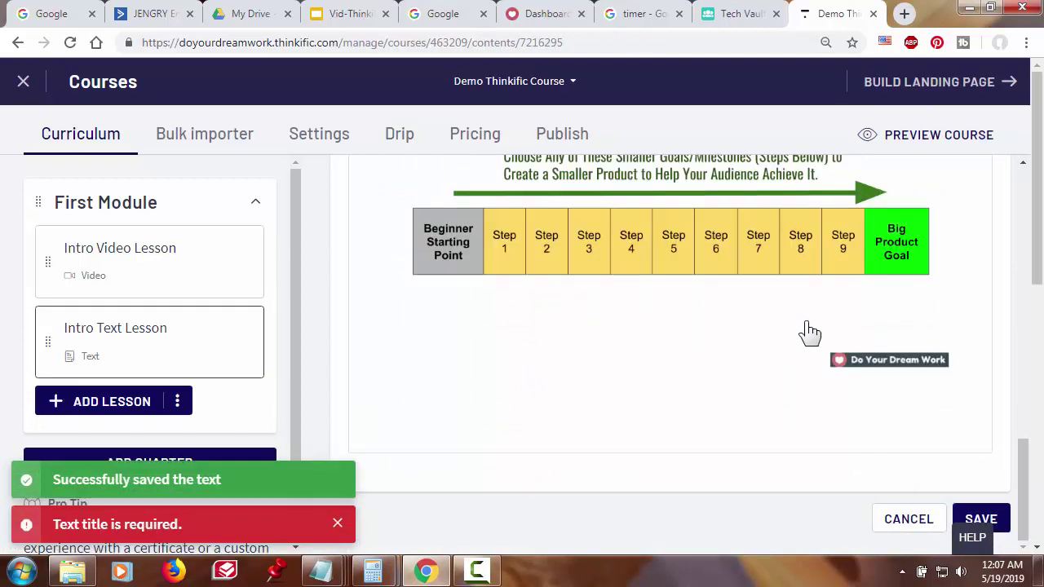
Preview the course, pause the intro video and open the Intro Text Lesson in the course player.
left_click(946, 136)
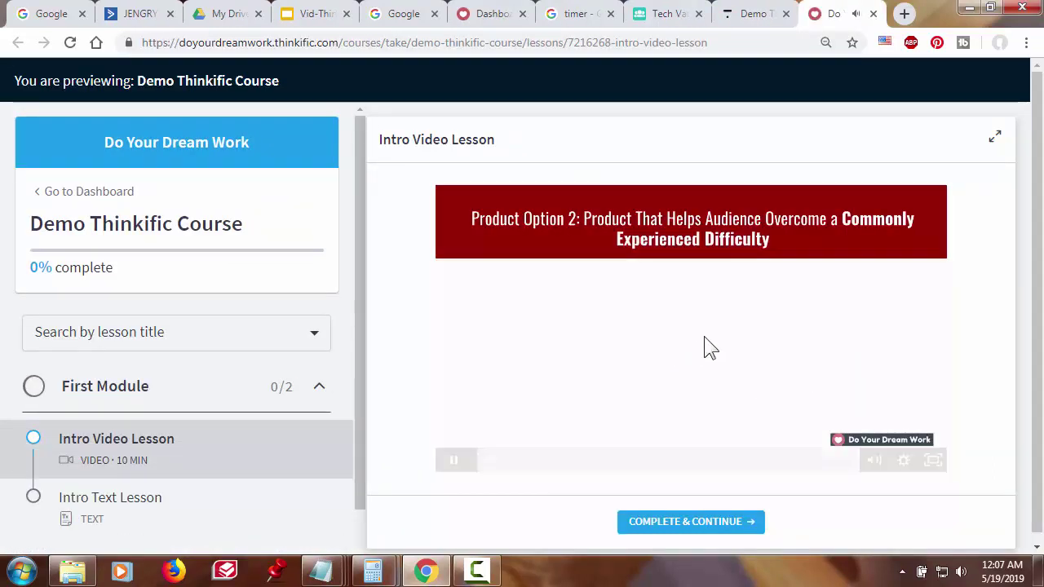
left_click(693, 310)
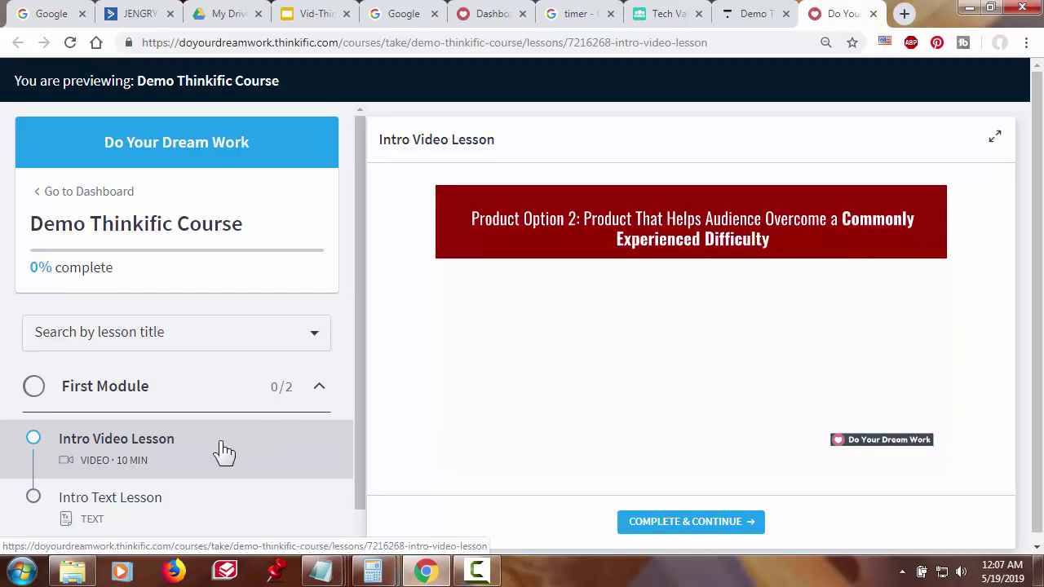
scroll(224, 453, "down", 1)
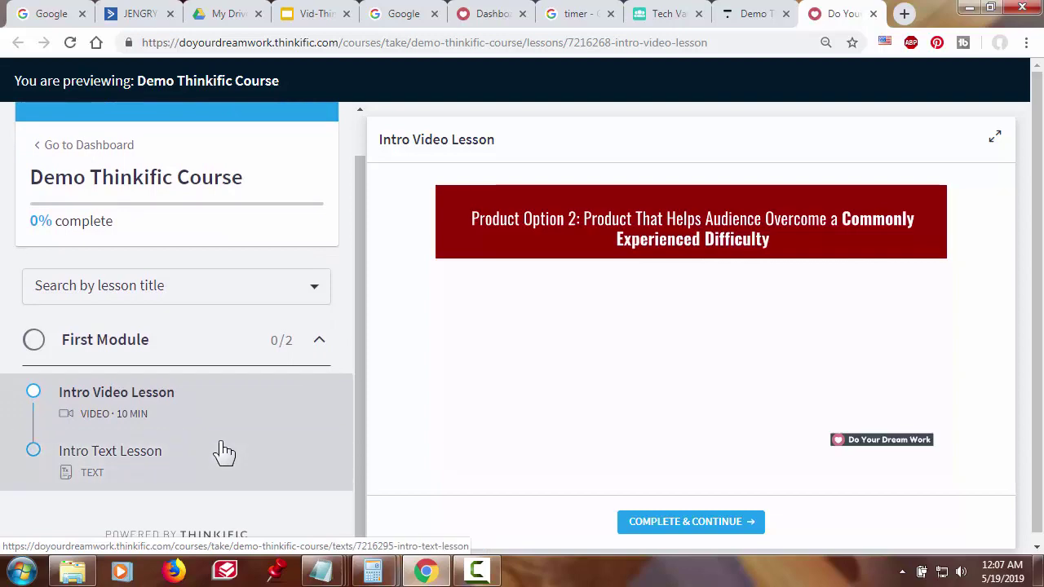
left_click(159, 474)
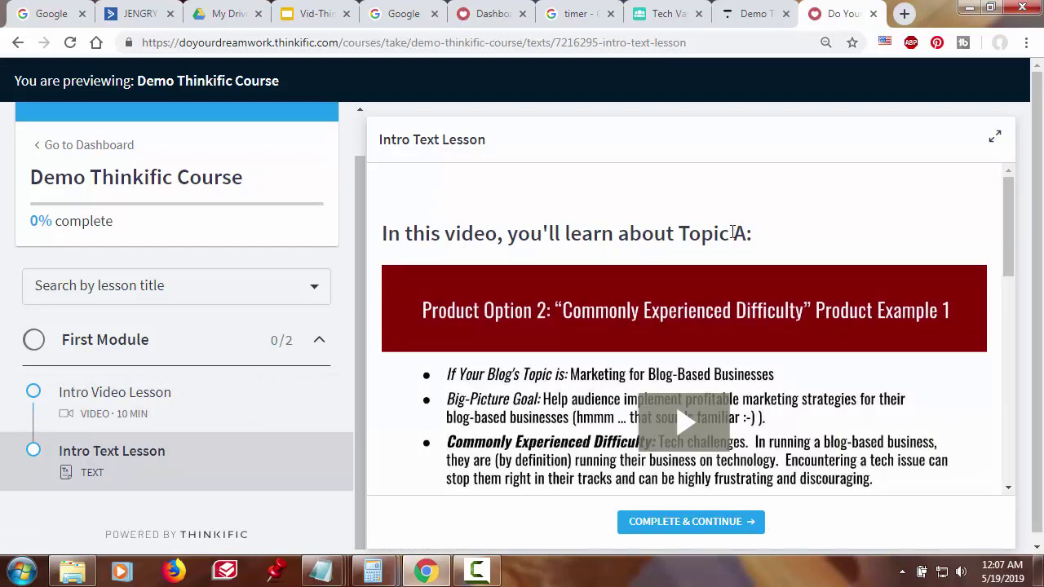
Examine the text lesson's headings, embedded video and milestones diagram down to the end, and close the course preview.
scroll(728, 331, "down", 2)
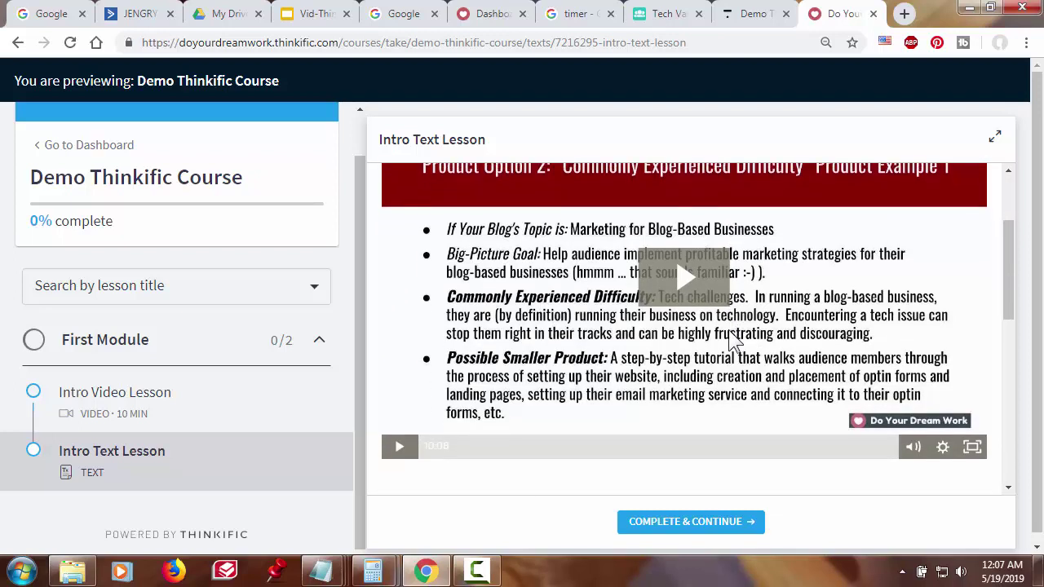
scroll(733, 339, "down", 2)
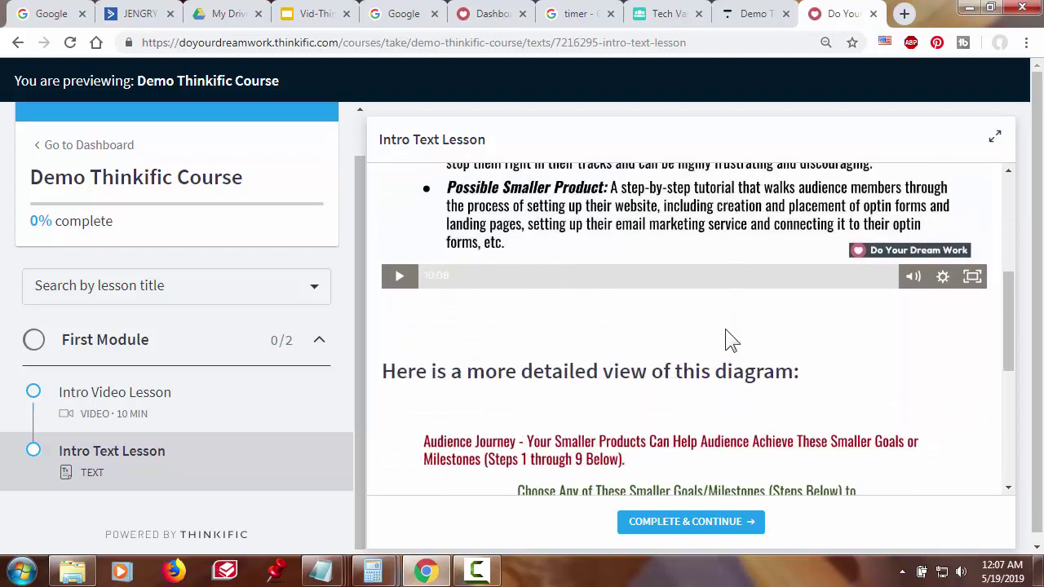
scroll(725, 329, "down", 1)
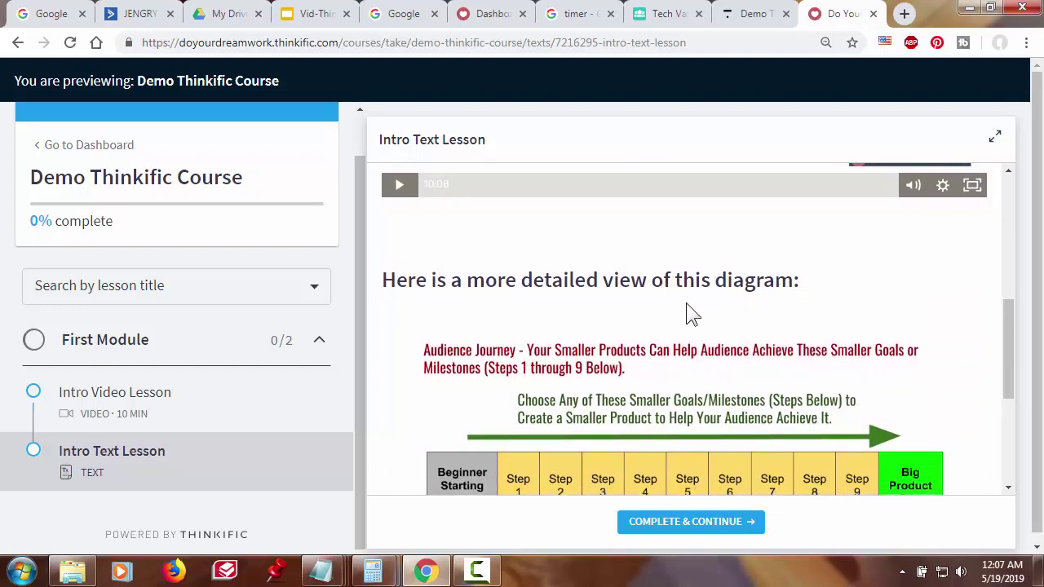
scroll(663, 323, "down", 2)
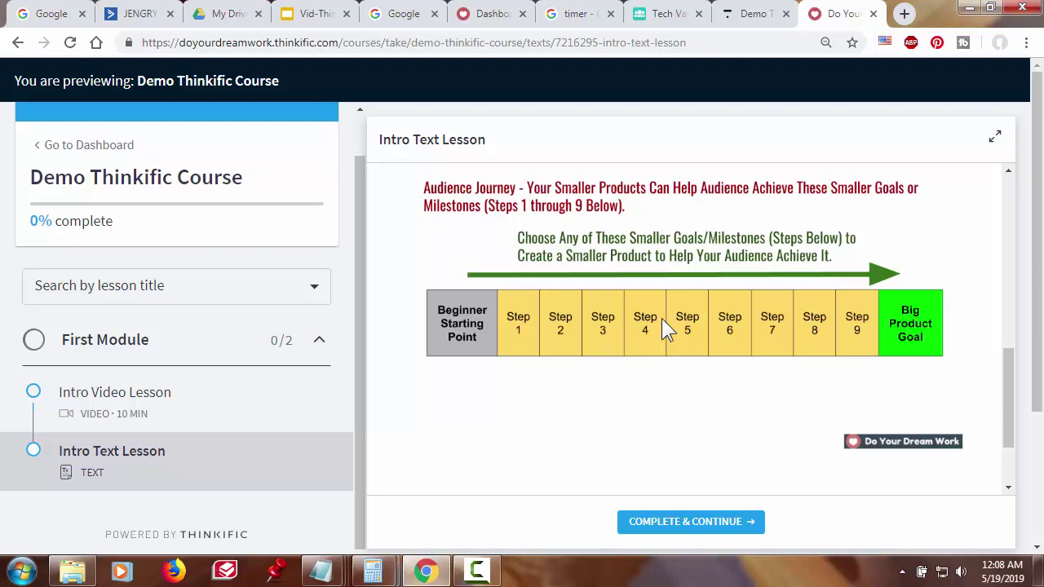
scroll(662, 318, "down", 1)
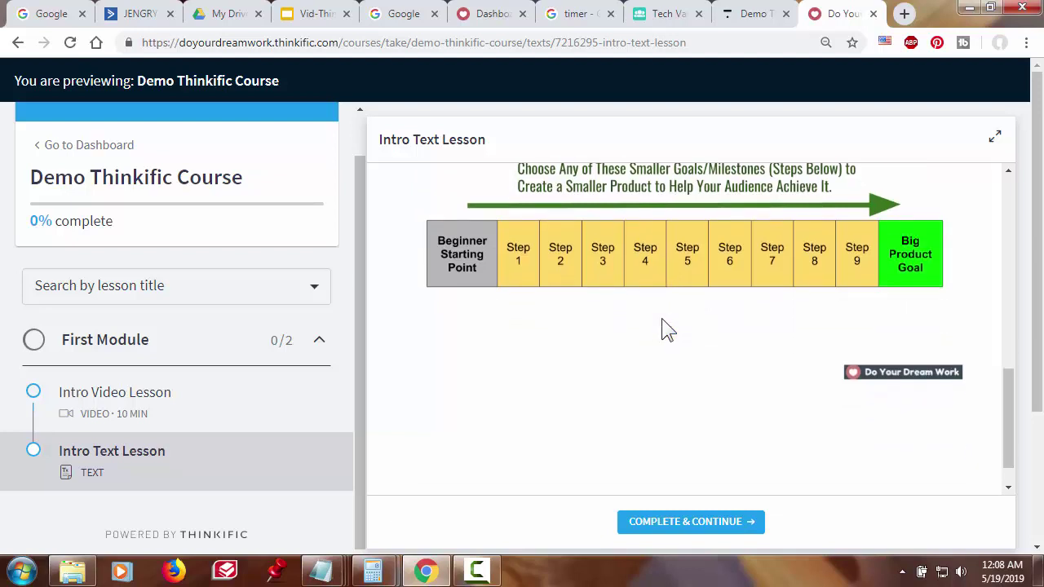
left_click(873, 13)
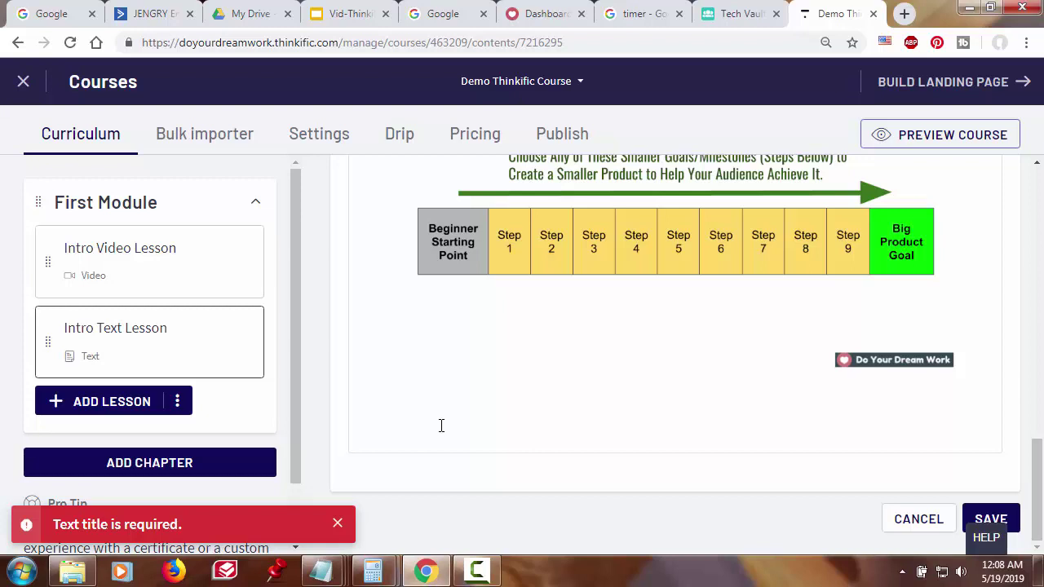
Dismiss the leftover title error and add a new chapter titled "Second Module", saving it.
left_click(337, 524)
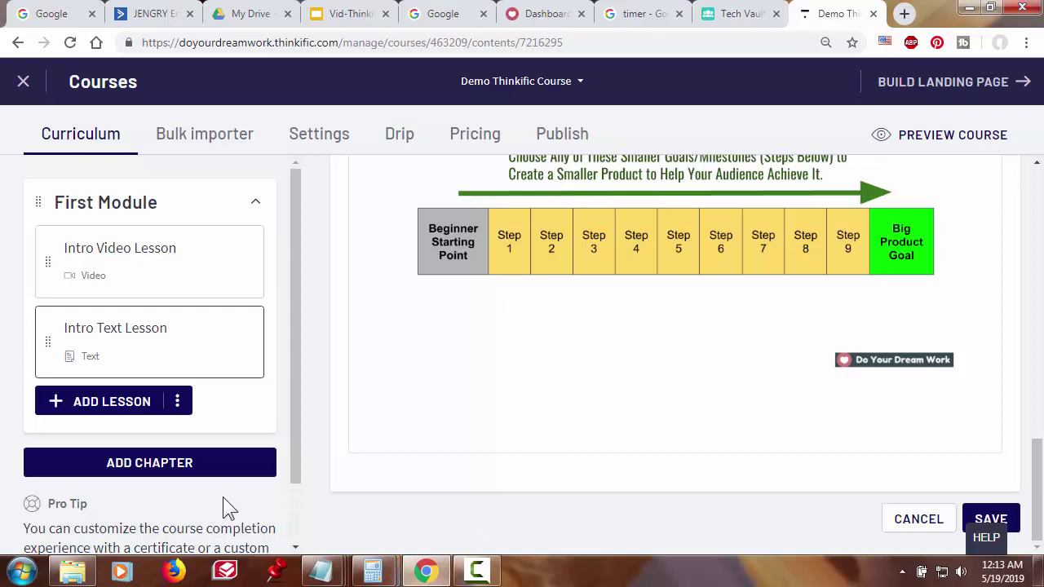
left_click(181, 469)
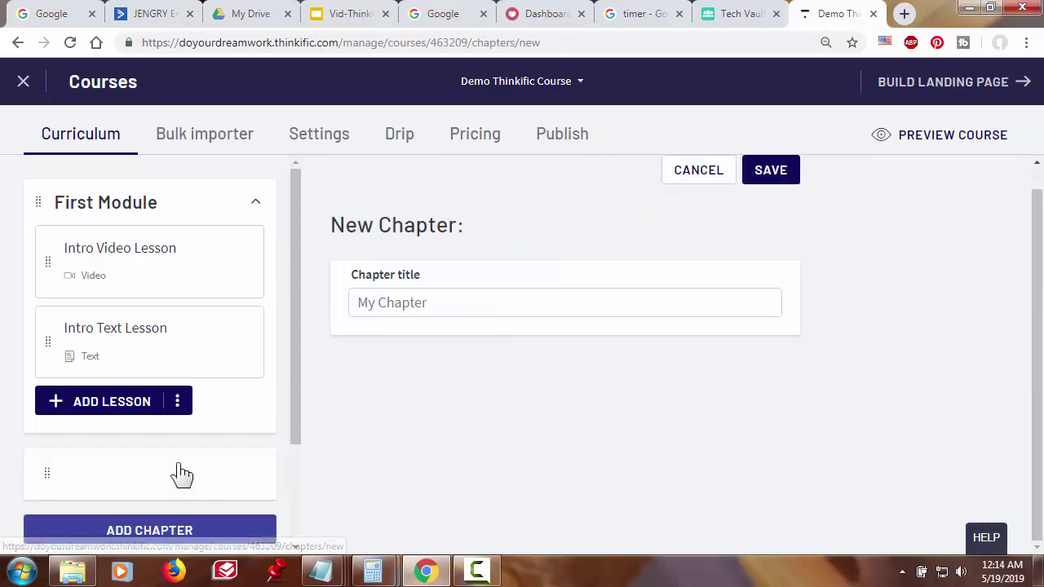
type("Seco")
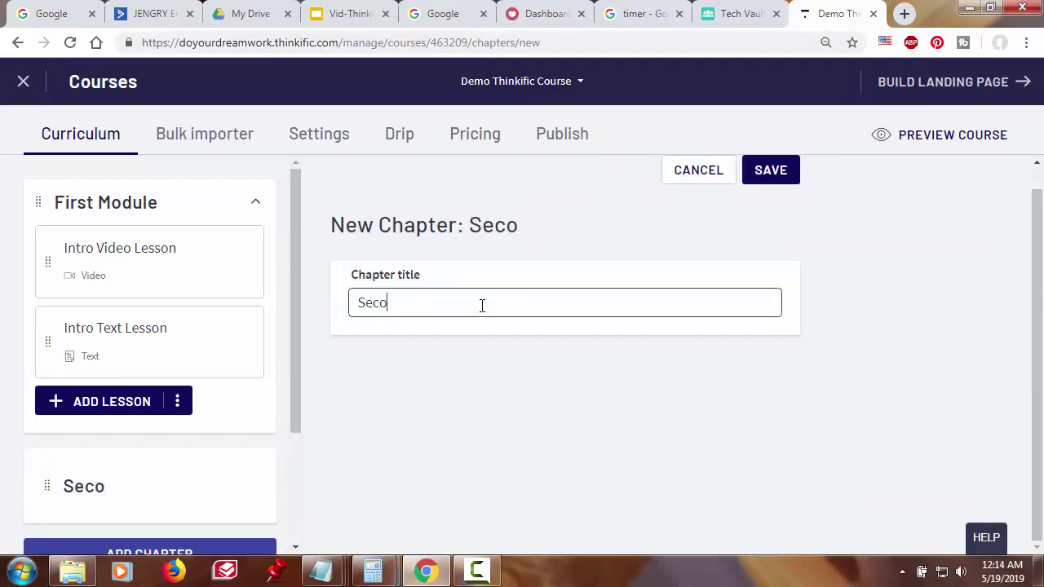
type("nd Module")
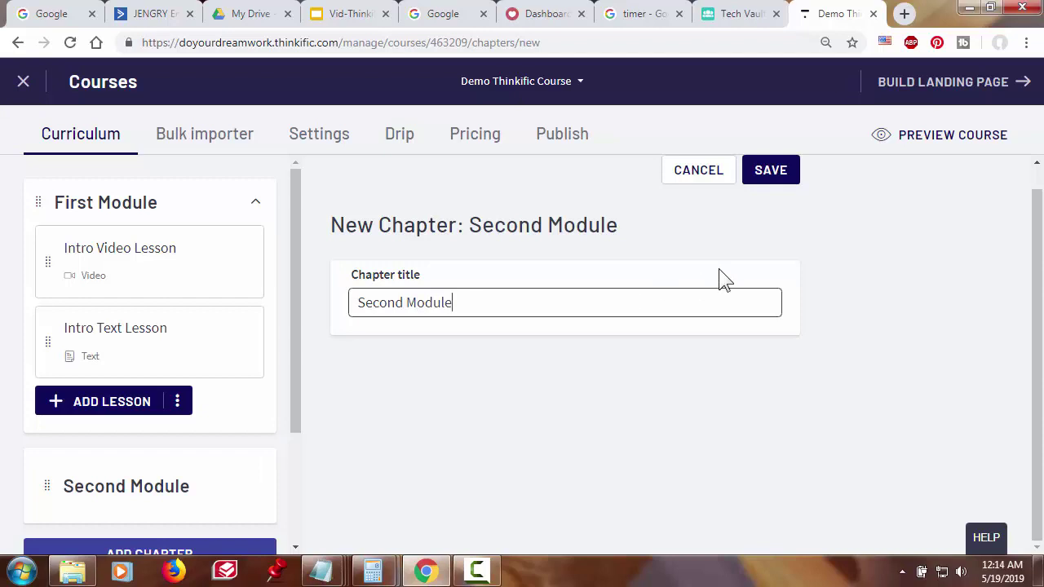
left_click(775, 177)
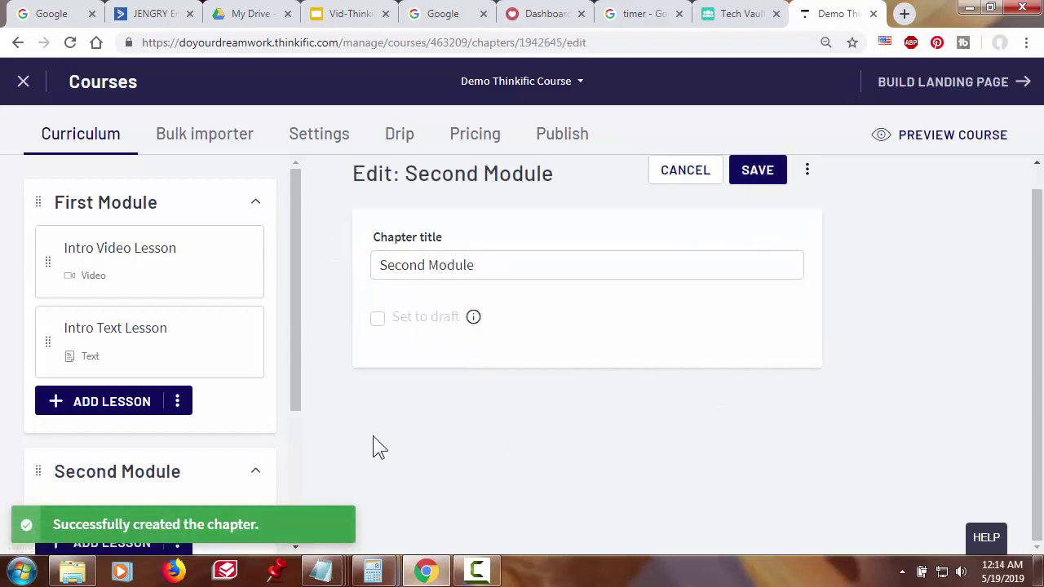
Add a PDF lesson to the Second Module chapter by uploading 5_Most_Common_Mistakes_That_Blog-Based_Businesses_Make_KC_DYDW_02.
left_click(133, 540)
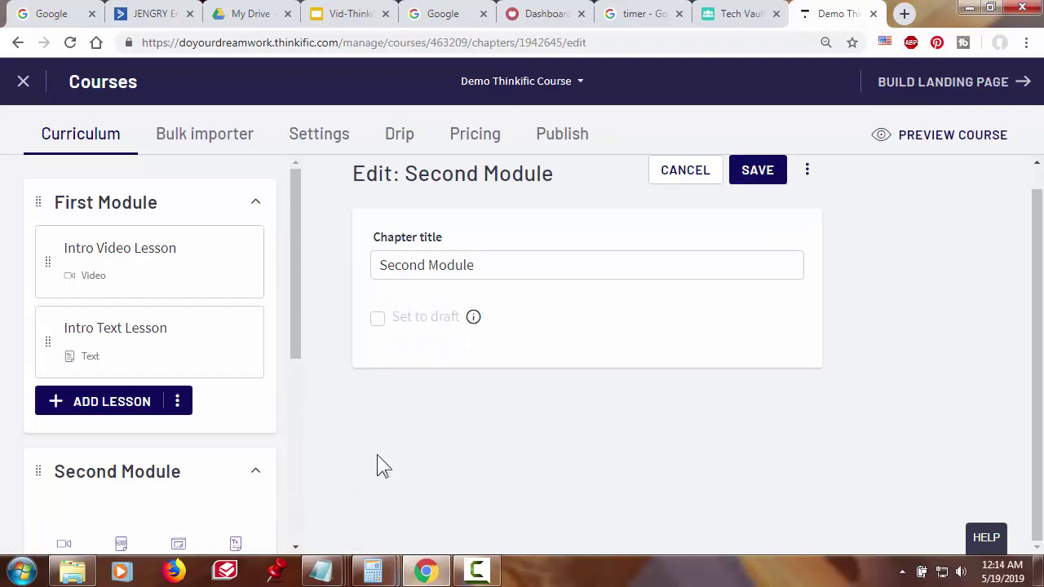
scroll(203, 487, "down", 3)
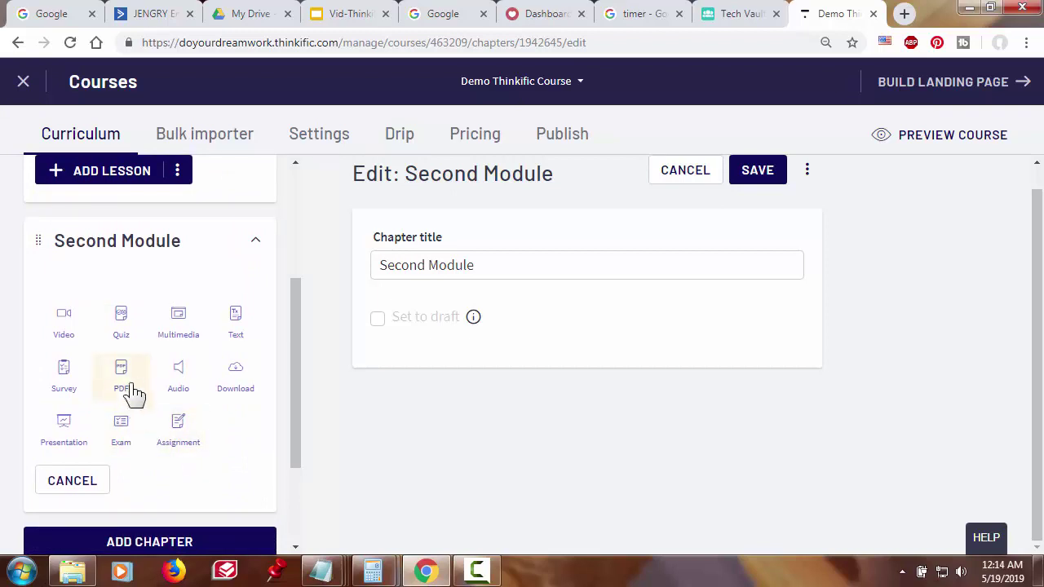
left_click(124, 377)
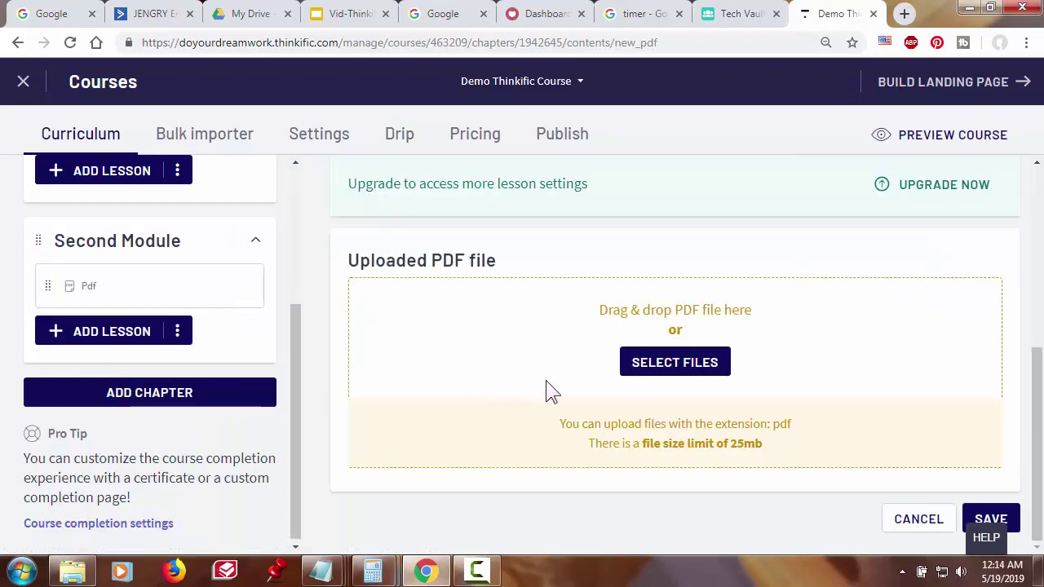
left_click(662, 377)
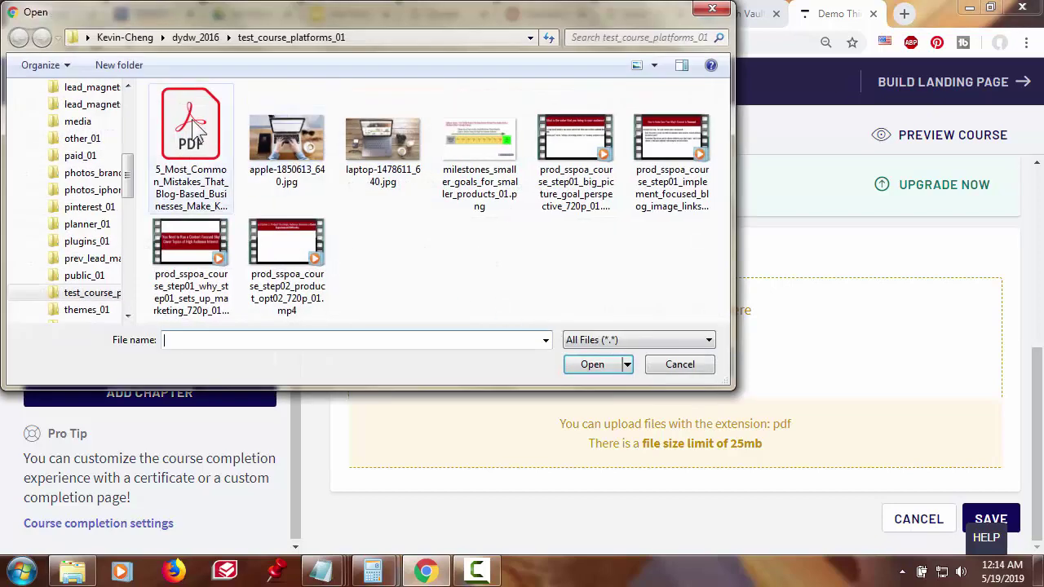
left_click(194, 127)
left_click(593, 364)
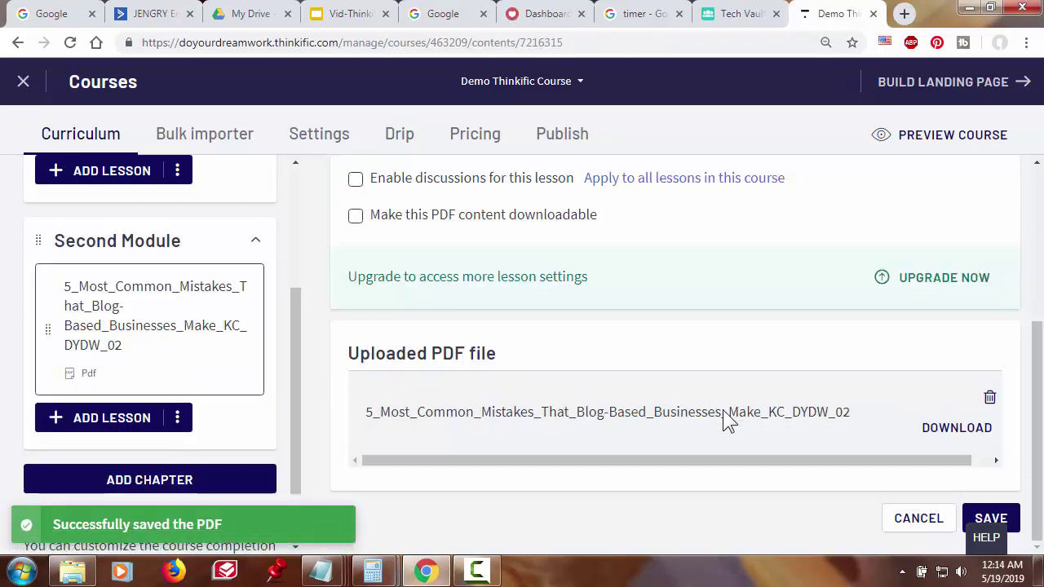
Enable discussions for the uploaded PDF lesson and save it.
scroll(728, 420, "up", 4)
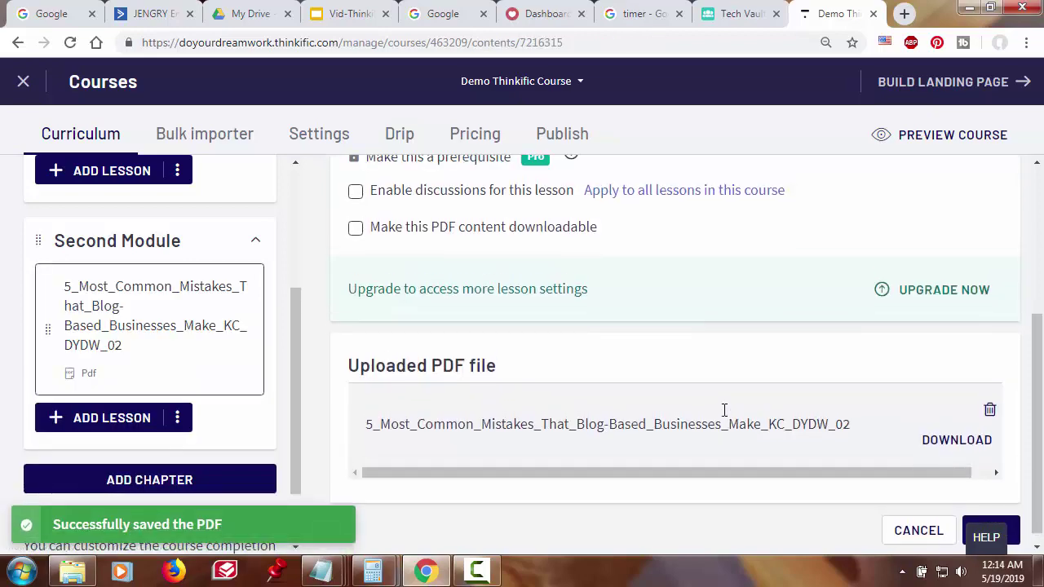
scroll(737, 399, "down", 1)
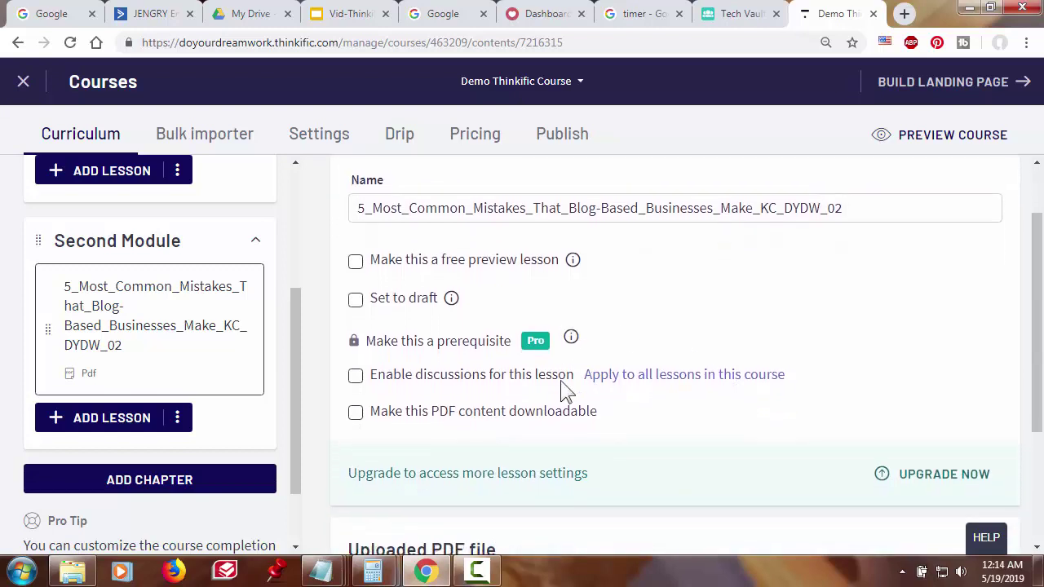
left_click(356, 376)
scroll(660, 440, "down", 3)
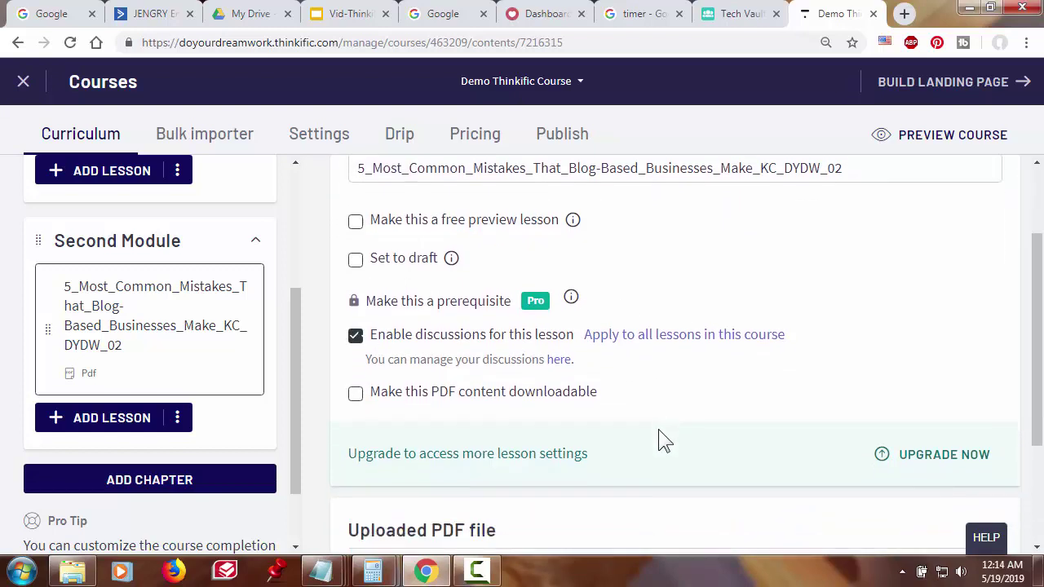
left_click(979, 521)
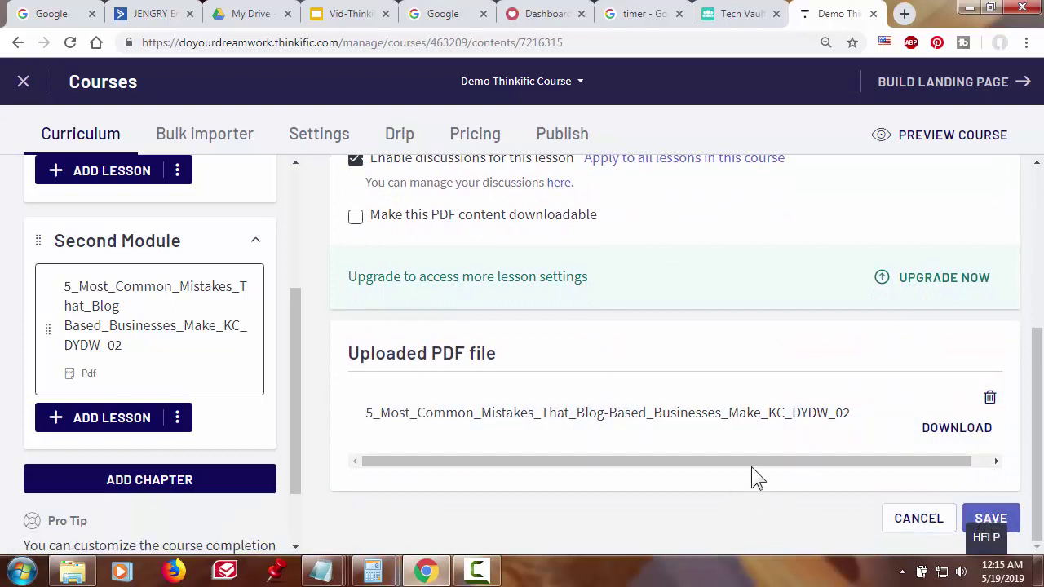
Preview the course with the intro video paused and view the Second Module's PDF lesson in the expanded player.
left_click(930, 139)
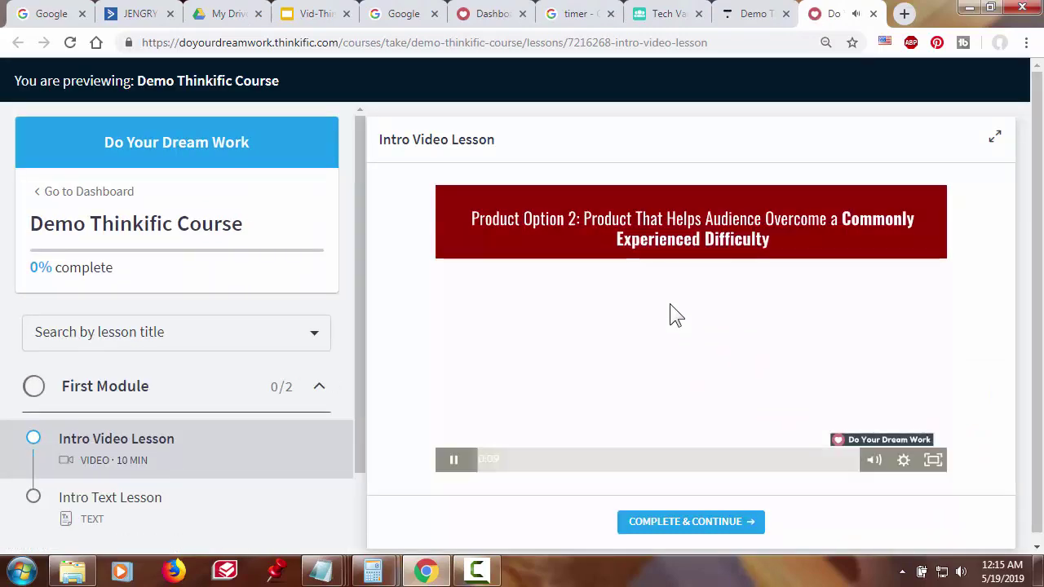
left_click(670, 304)
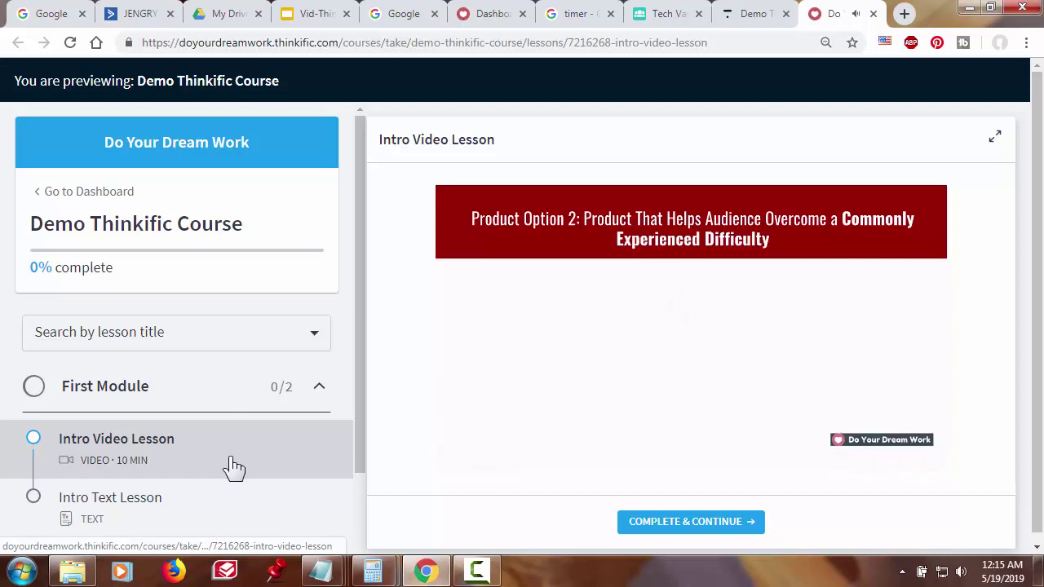
scroll(234, 466, "down", 3)
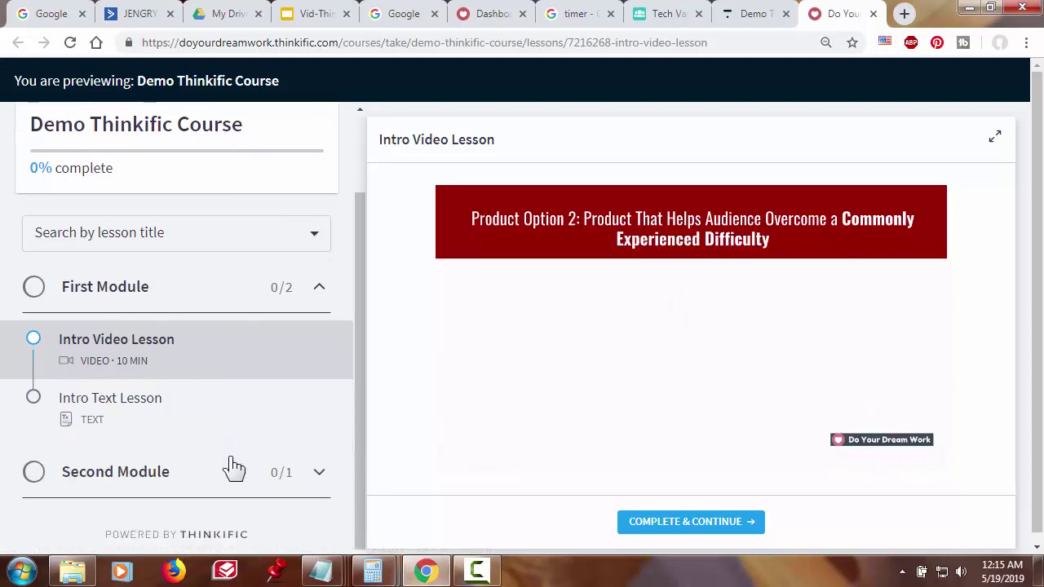
scroll(228, 466, "down", 1)
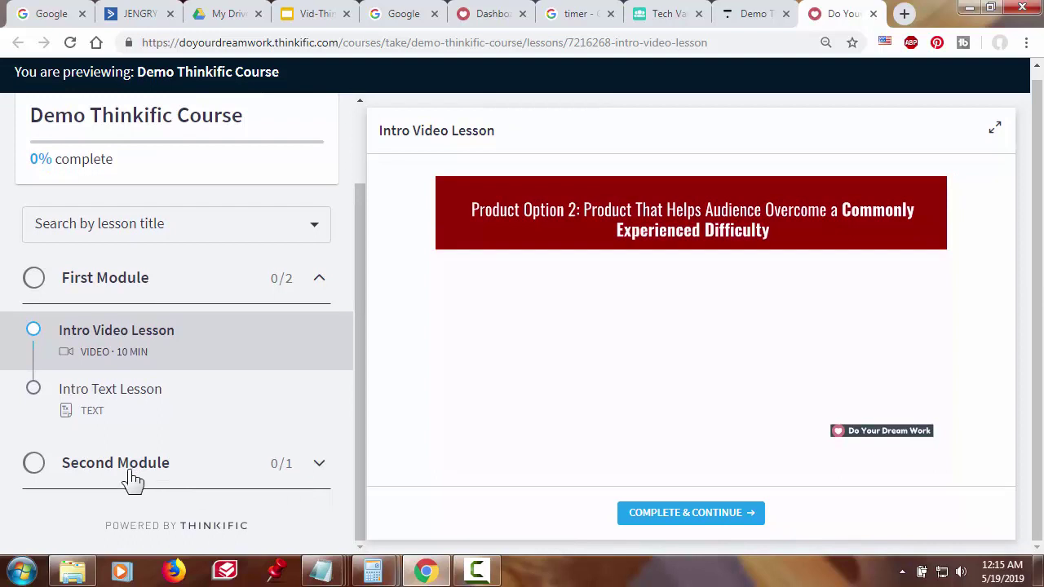
left_click(313, 471)
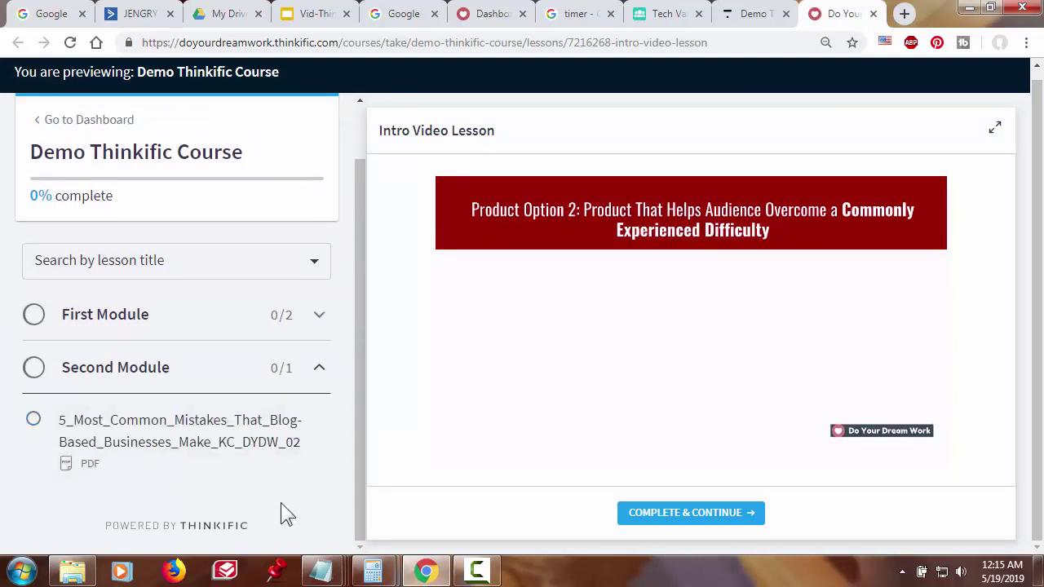
left_click(153, 444)
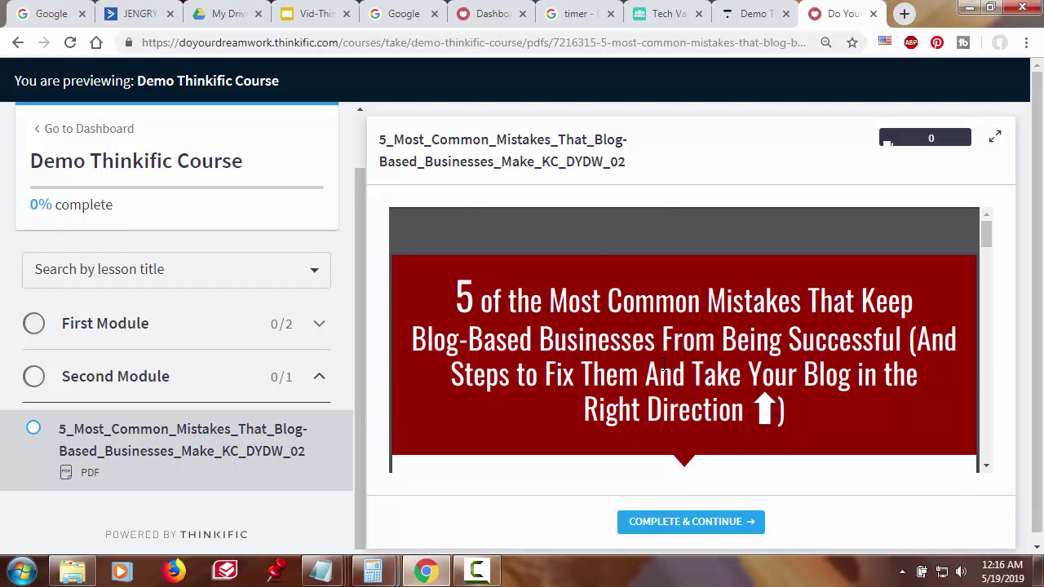
left_click(995, 138)
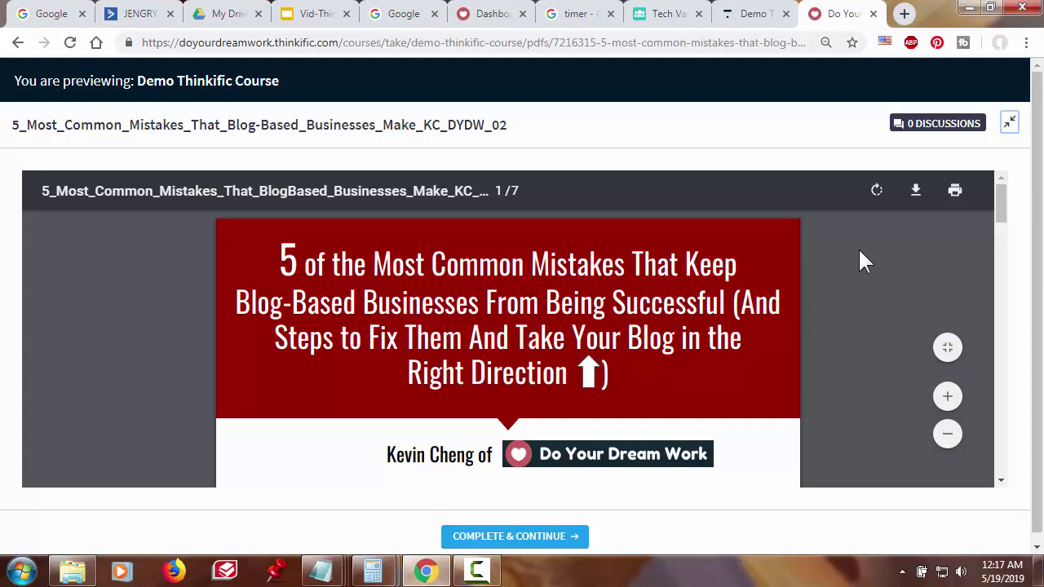
Enlarge the PDF lesson by two zoom levels and read through its pages on common blog-based business mistakes.
left_click(953, 399)
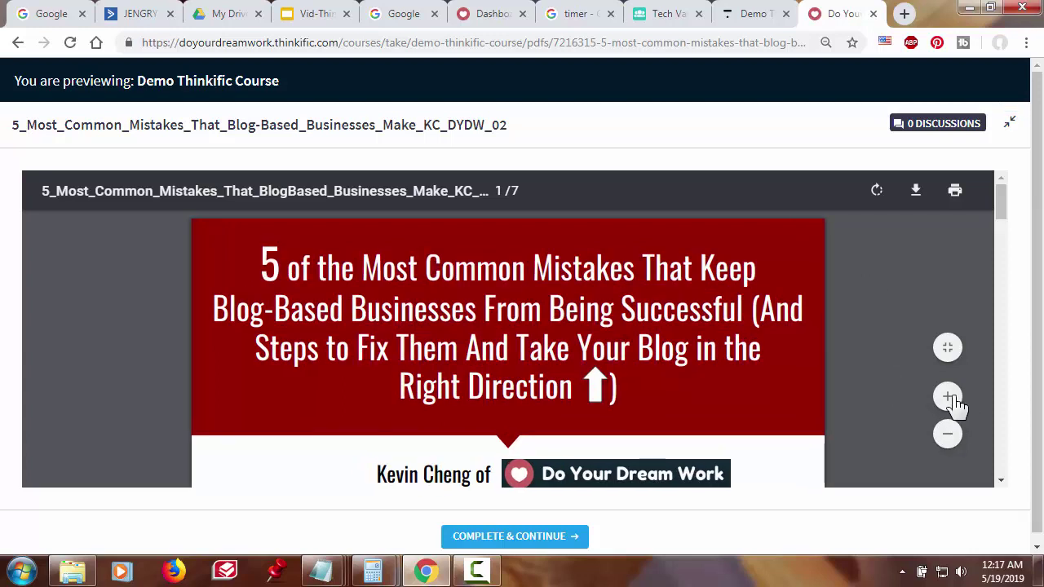
left_click(951, 399)
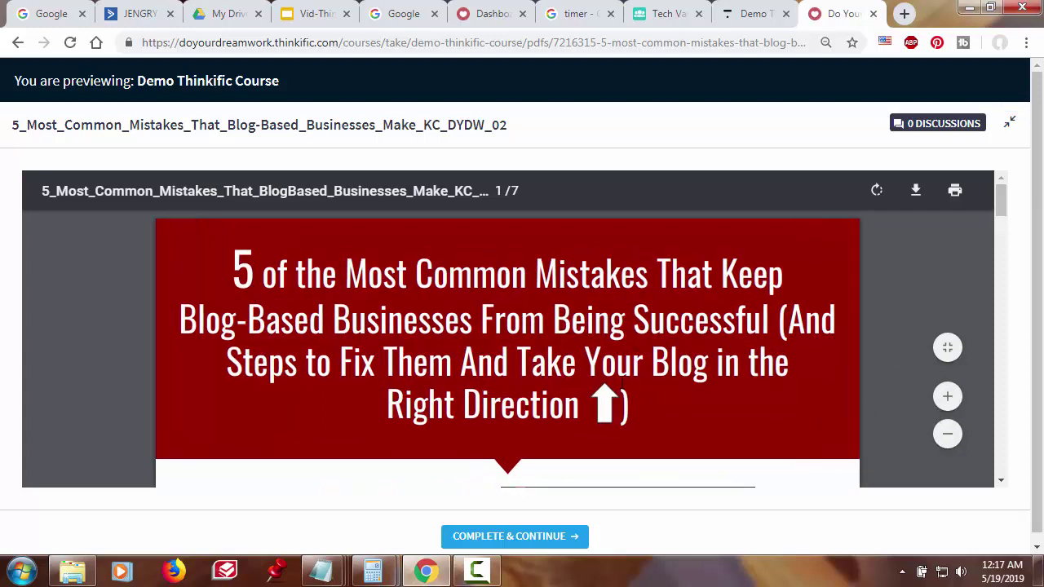
scroll(620, 383, "down", 2)
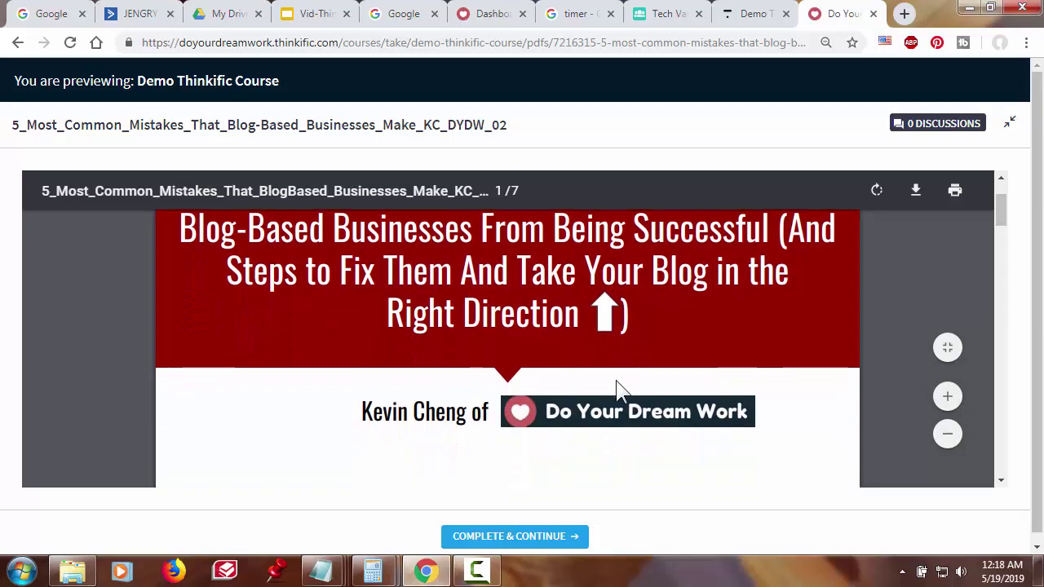
scroll(617, 387, "down", 20)
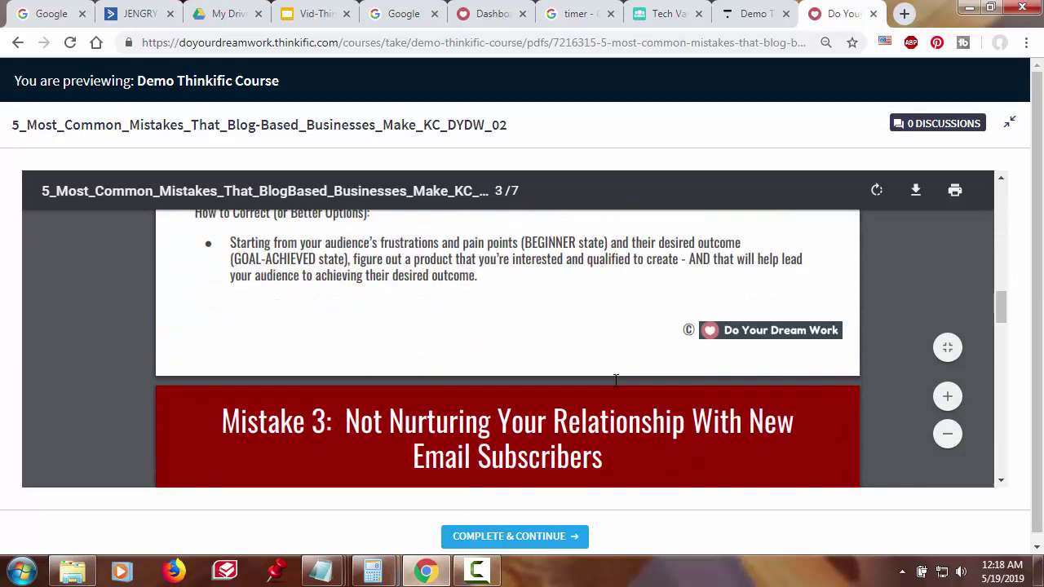
scroll(616, 380, "down", 10)
scroll(608, 381, "down", 6)
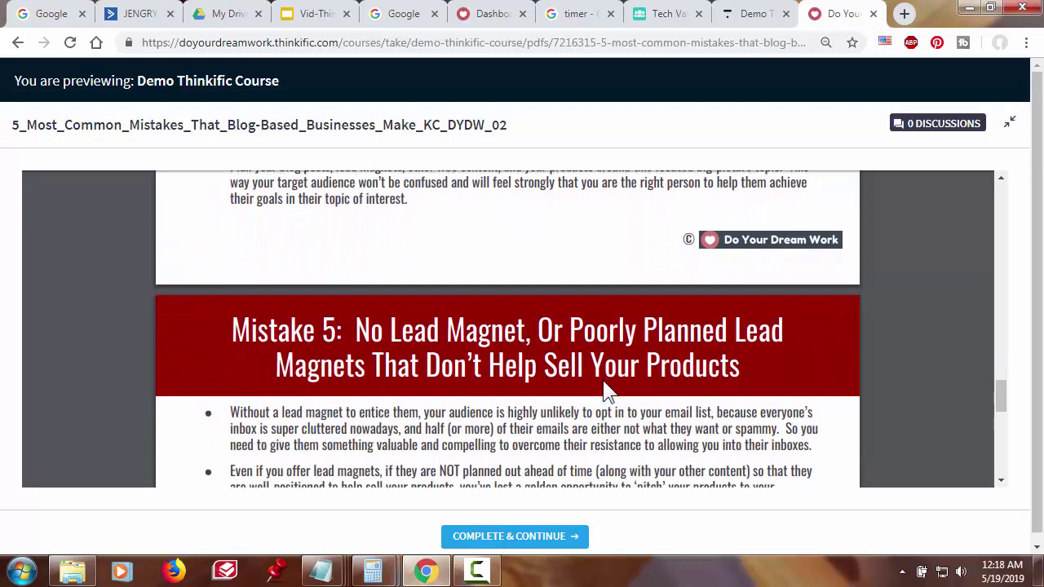
scroll(608, 392, "down", 3)
scroll(607, 391, "up", 4)
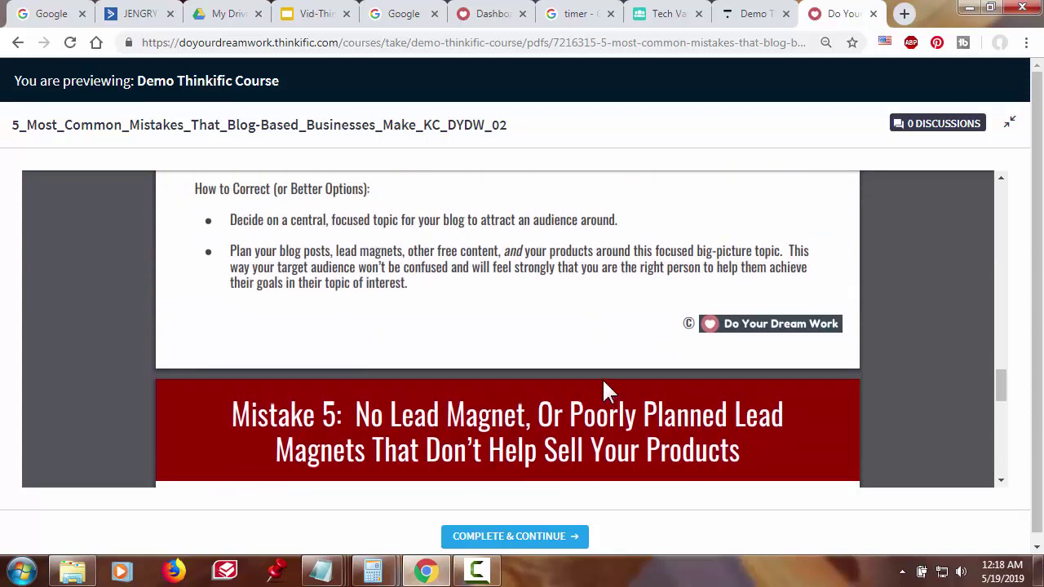
scroll(602, 380, "up", 6)
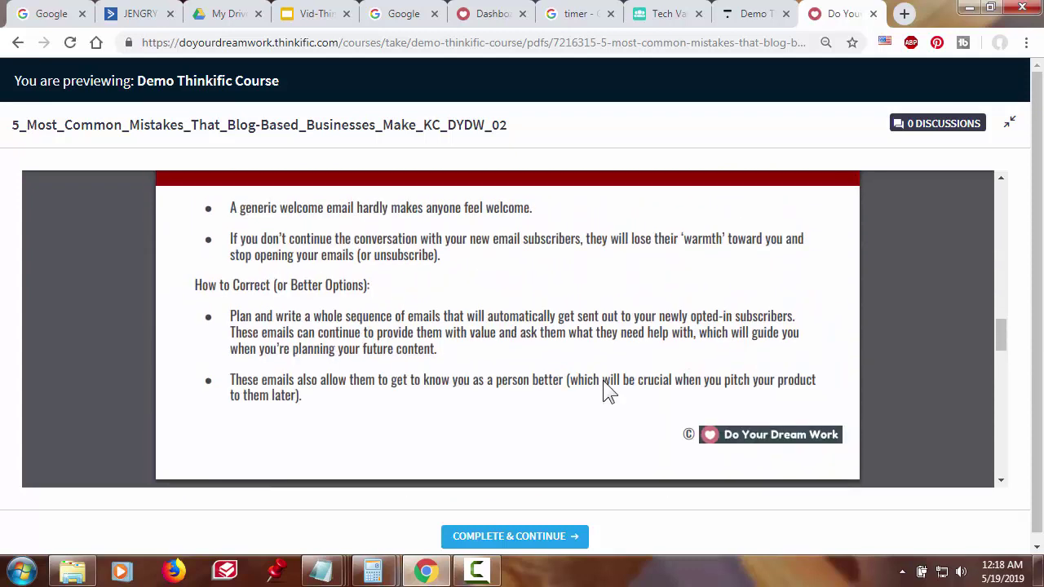
scroll(603, 381, "up", 1)
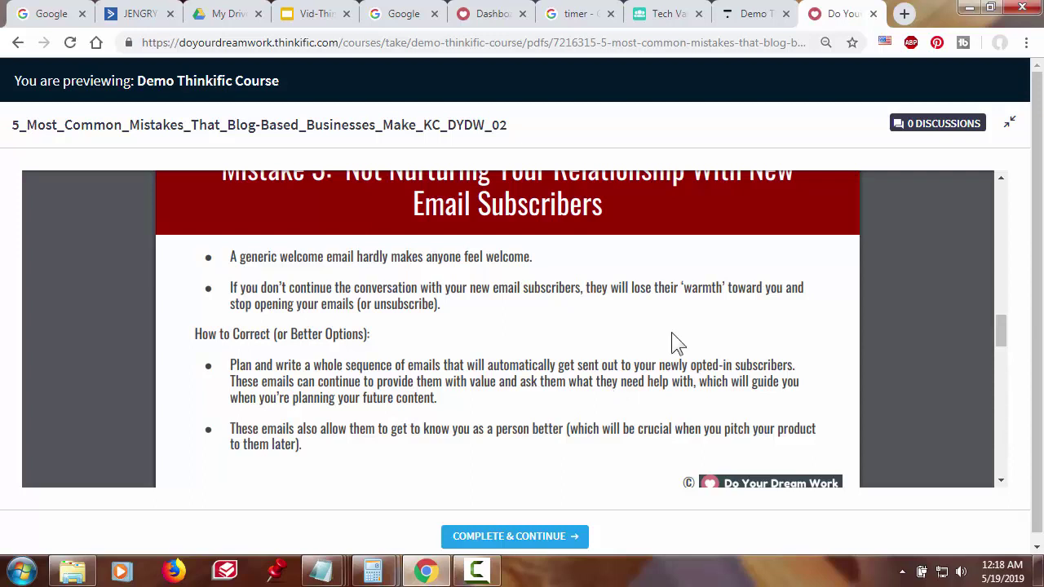
Create a discussion post on the PDF lesson with "Do you need any help so far?" as both title and body.
left_click(932, 126)
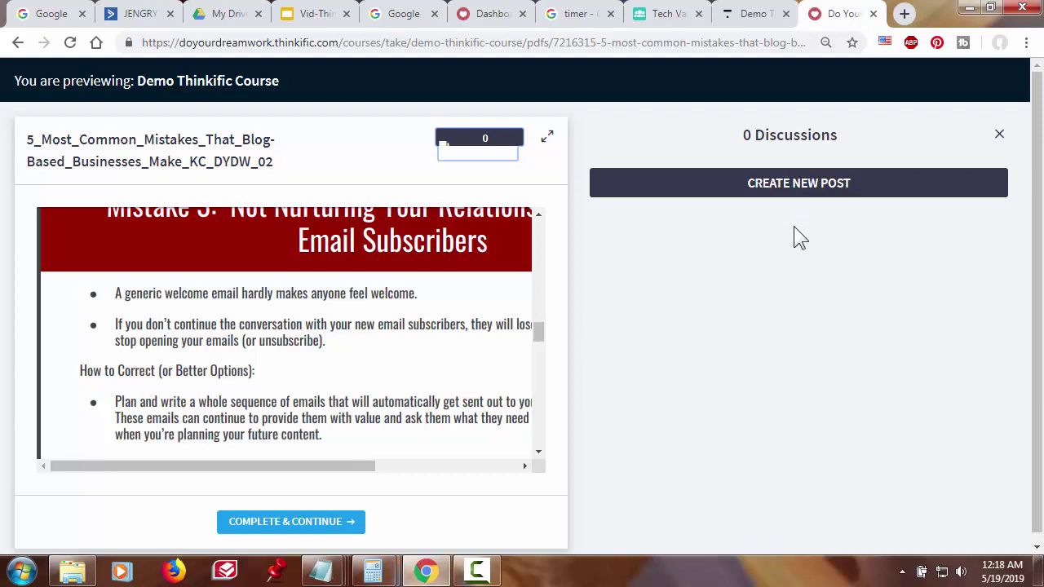
left_click(800, 192)
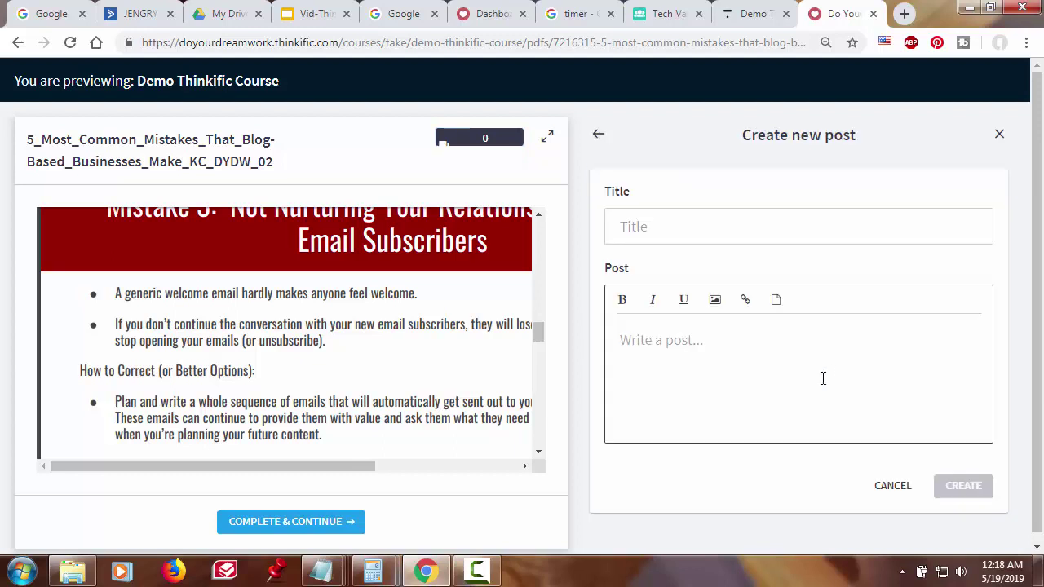
left_click(717, 226)
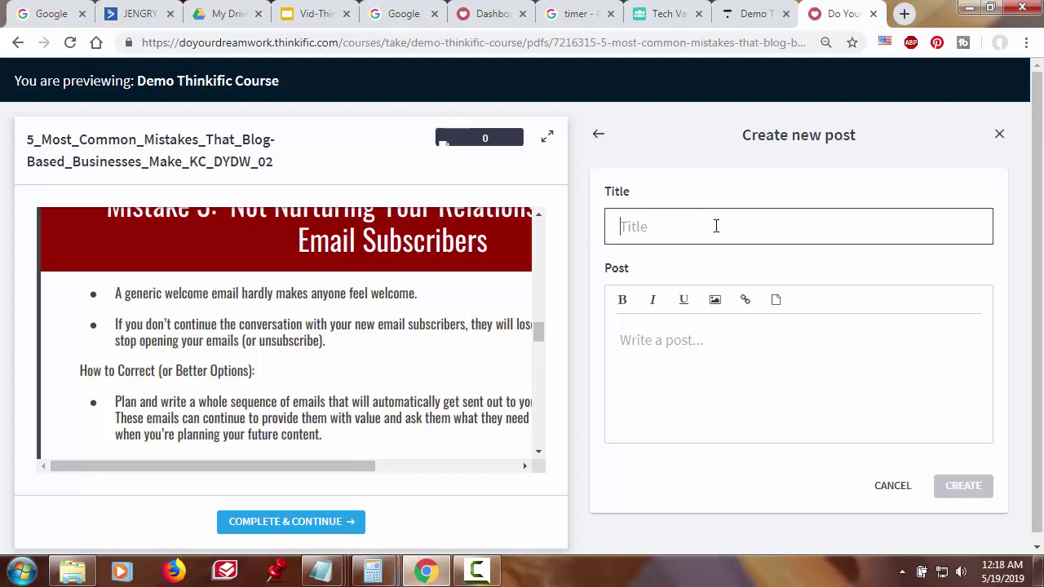
type("Do you need any help so far?")
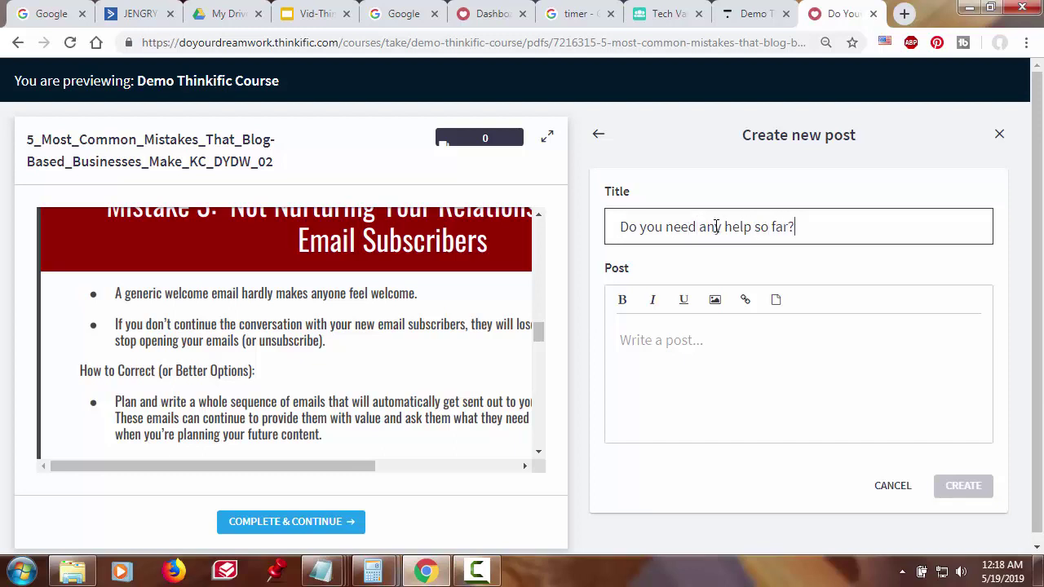
left_click(763, 334)
type("Do")
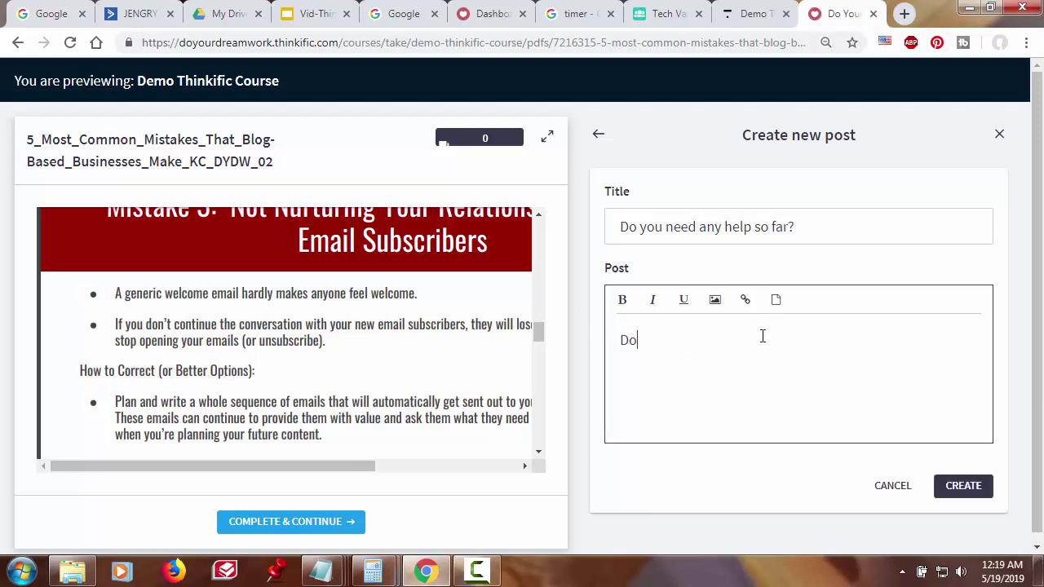
type(" you need any help so far?")
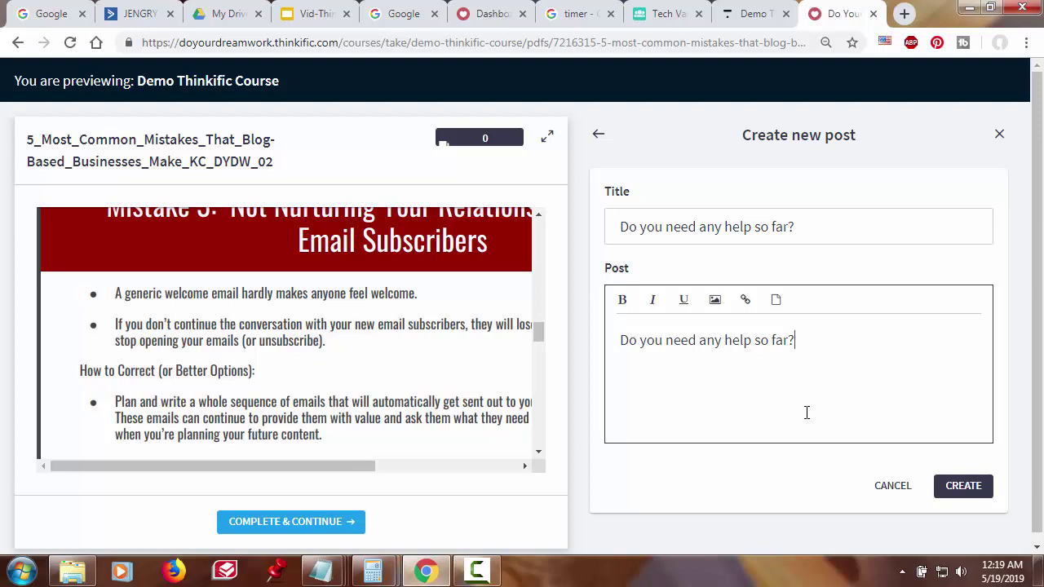
left_click(963, 483)
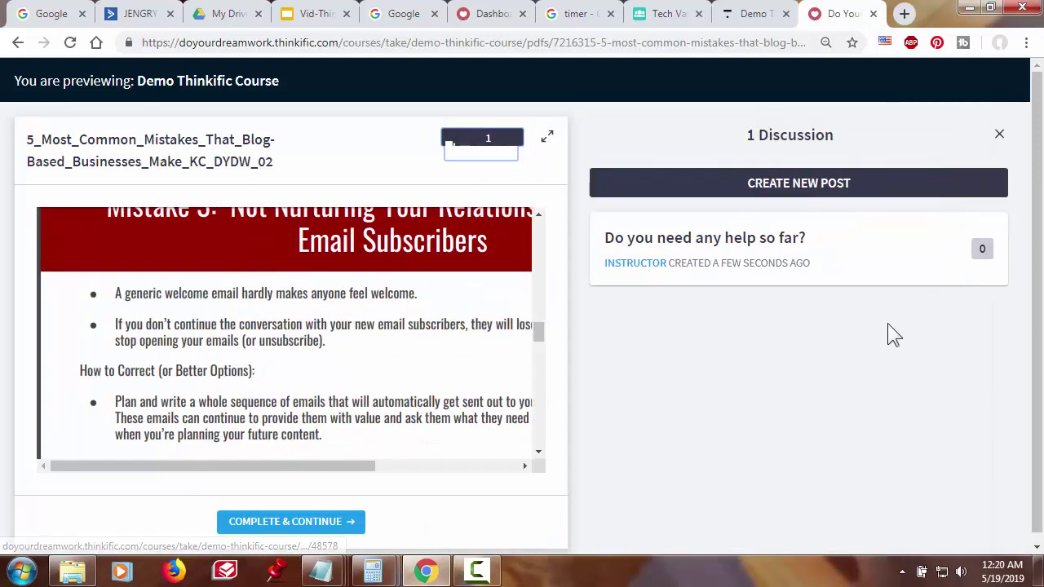
View the new discussion post and its reply editor without replying, and close the lesson's discussions.
left_click(747, 246)
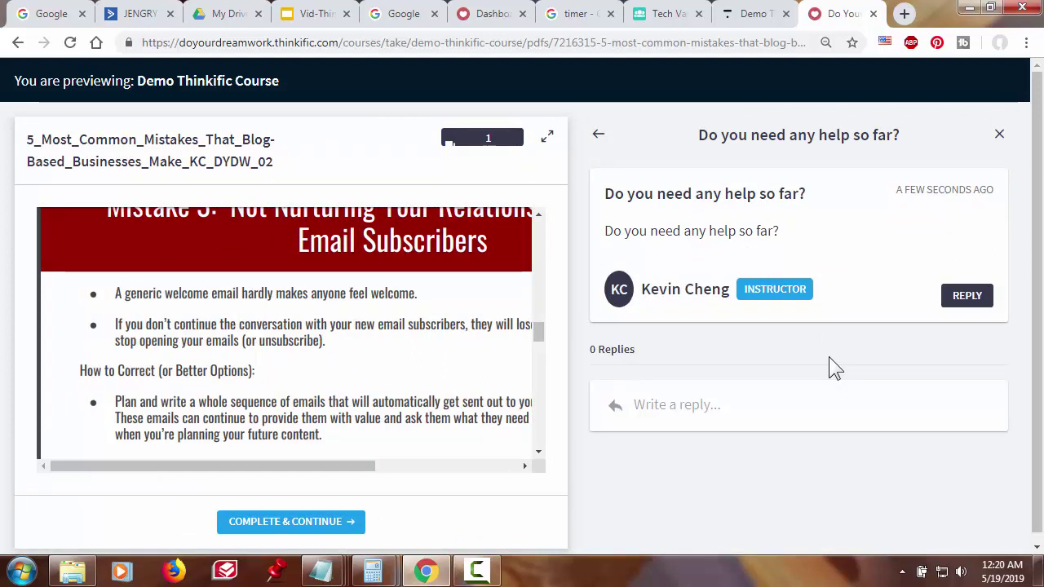
left_click(964, 299)
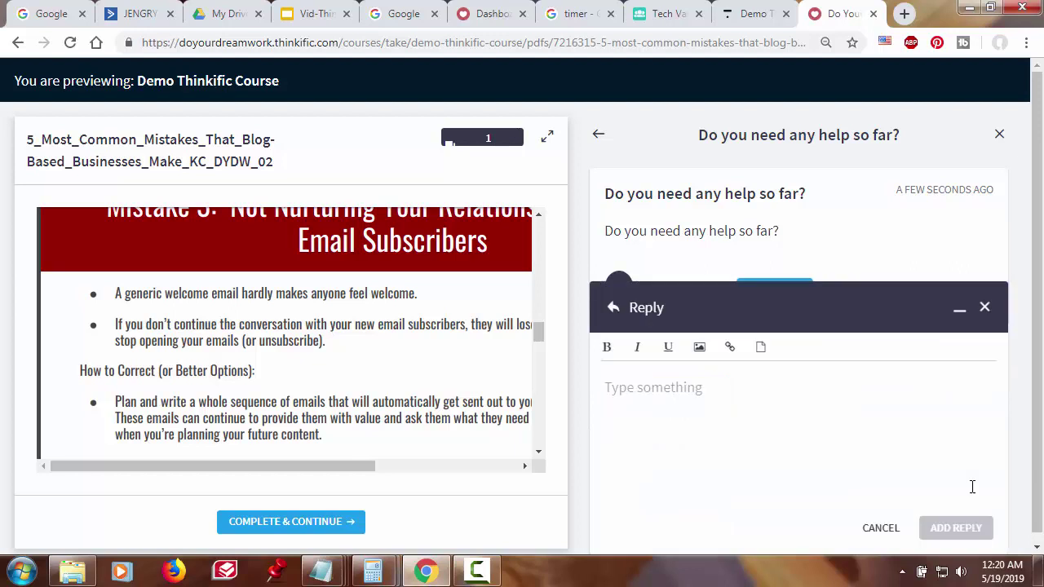
left_click(984, 309)
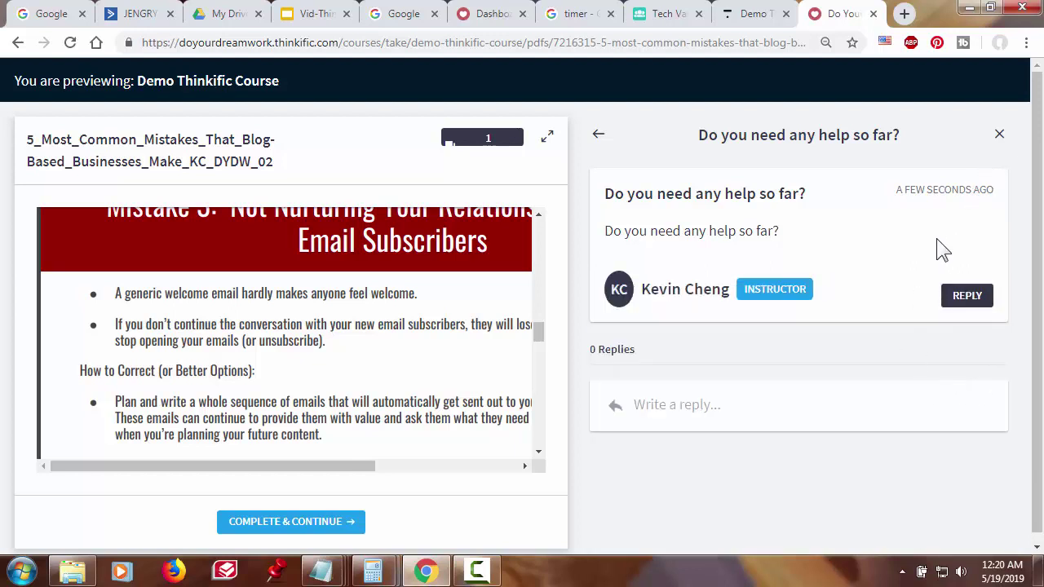
left_click(999, 135)
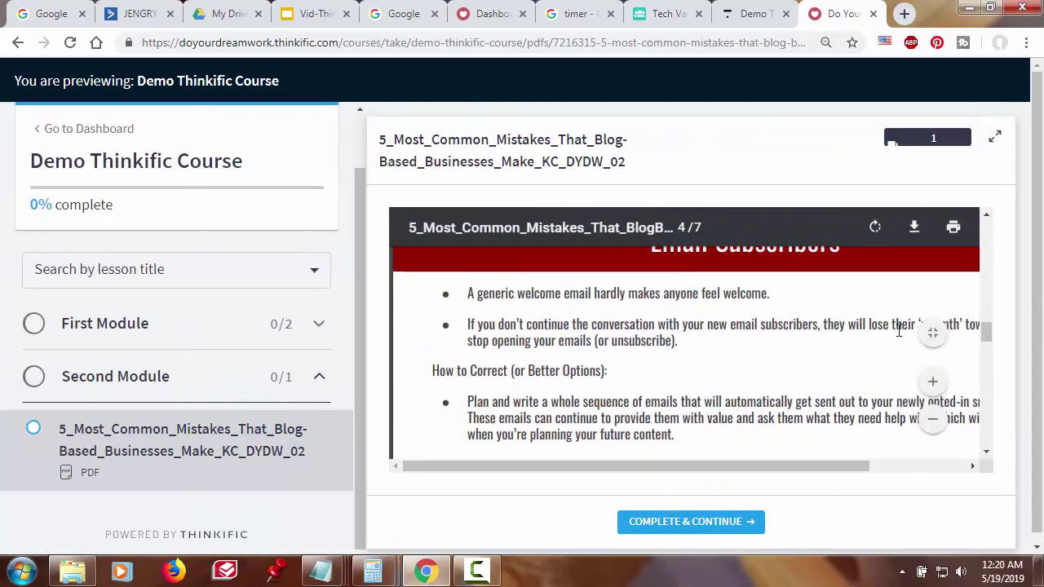
Preview the First Module's Intro Video Lesson, mark it complete to continue to Intro Text Lesson, and close the course preview.
left_click(210, 336)
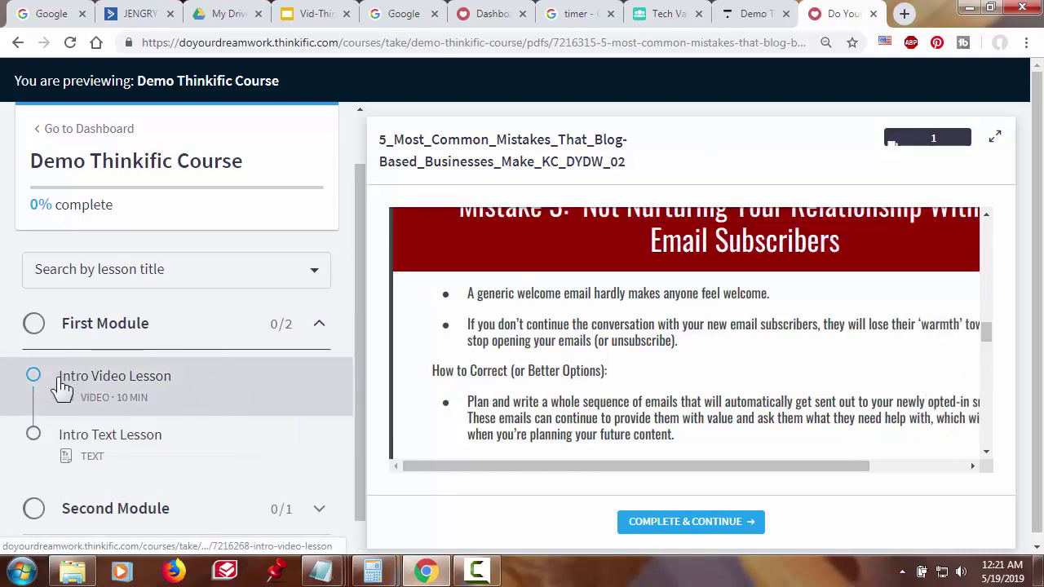
left_click(135, 390)
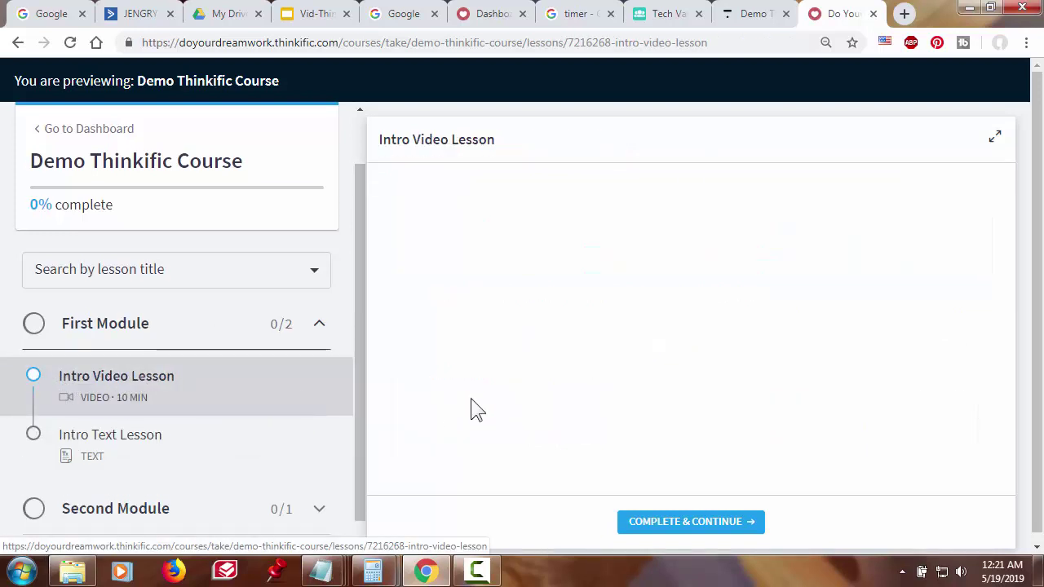
left_click(670, 365)
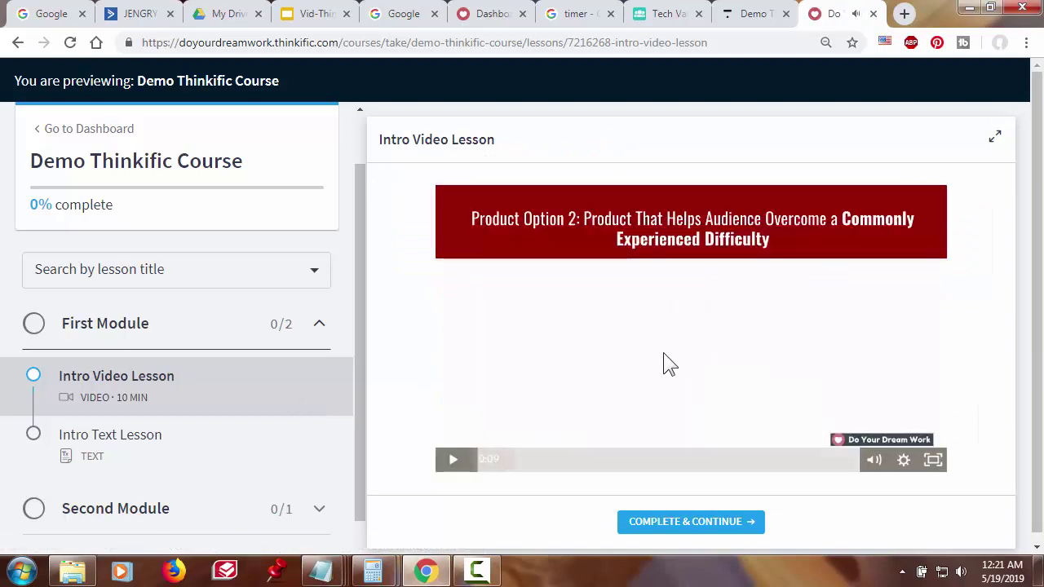
left_click(670, 530)
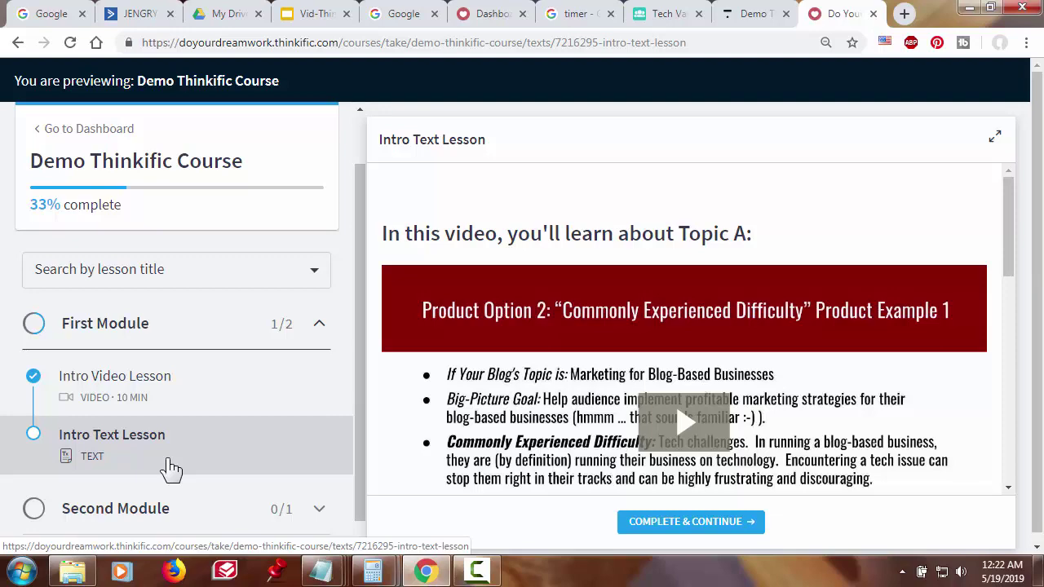
left_click(872, 13)
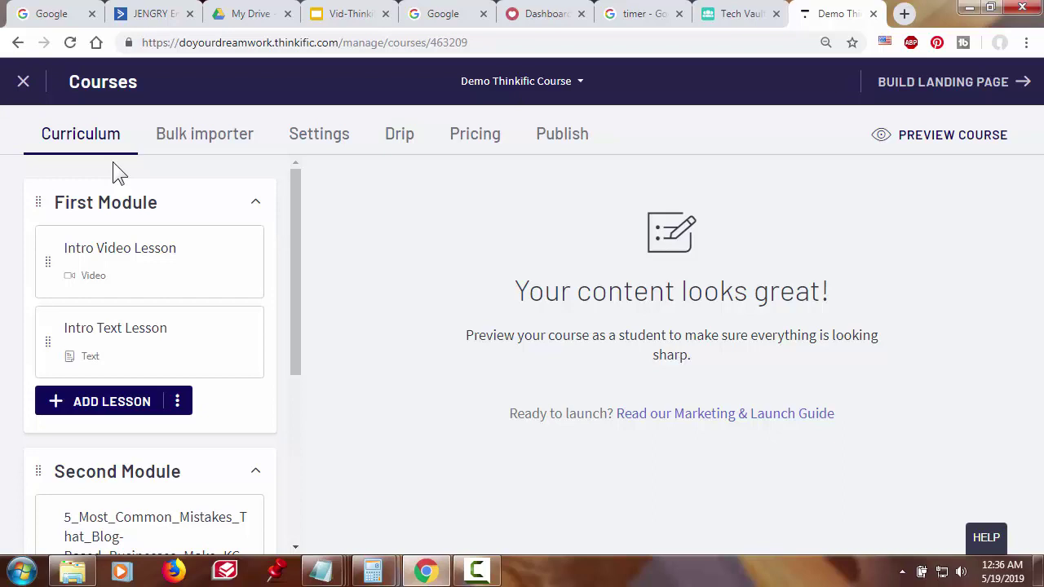
Review the Demo Thinkific Course's basic settings, from the course name and URL down to the course deletion option.
left_click(304, 143)
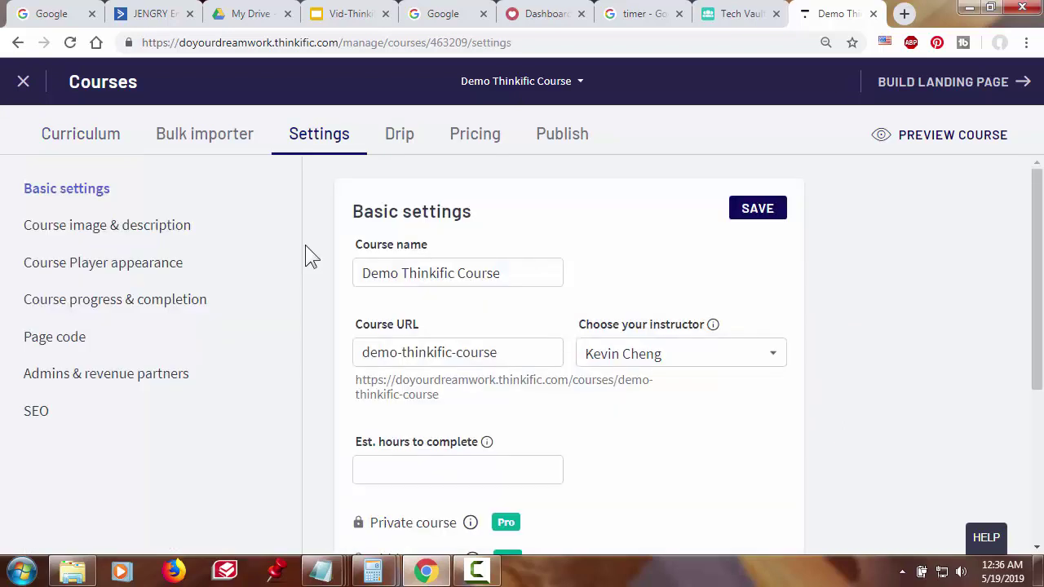
scroll(873, 369, "down", 1)
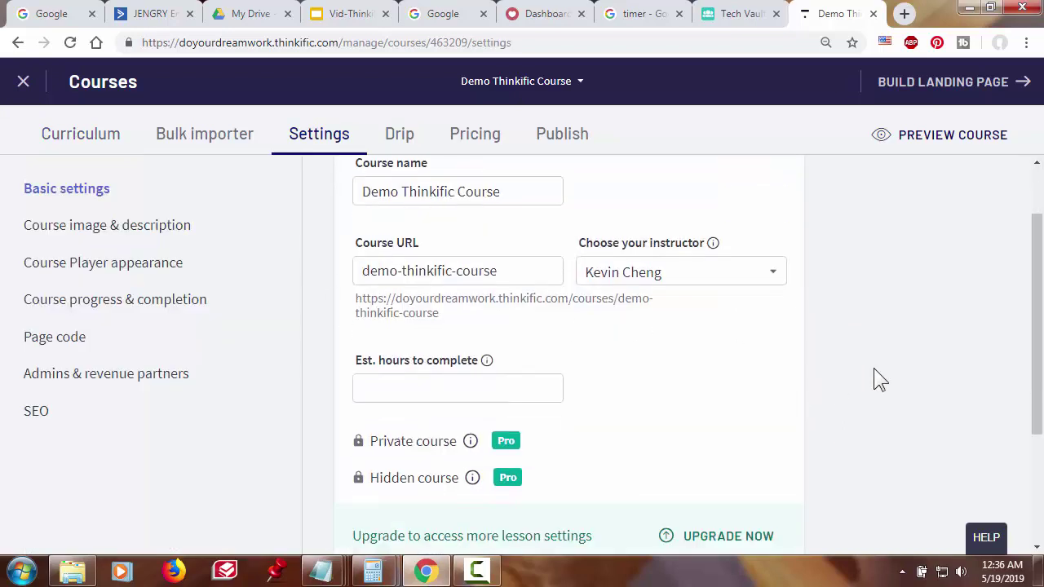
scroll(874, 369, "up", 1)
scroll(874, 367, "down", 1)
scroll(877, 365, "down", 1)
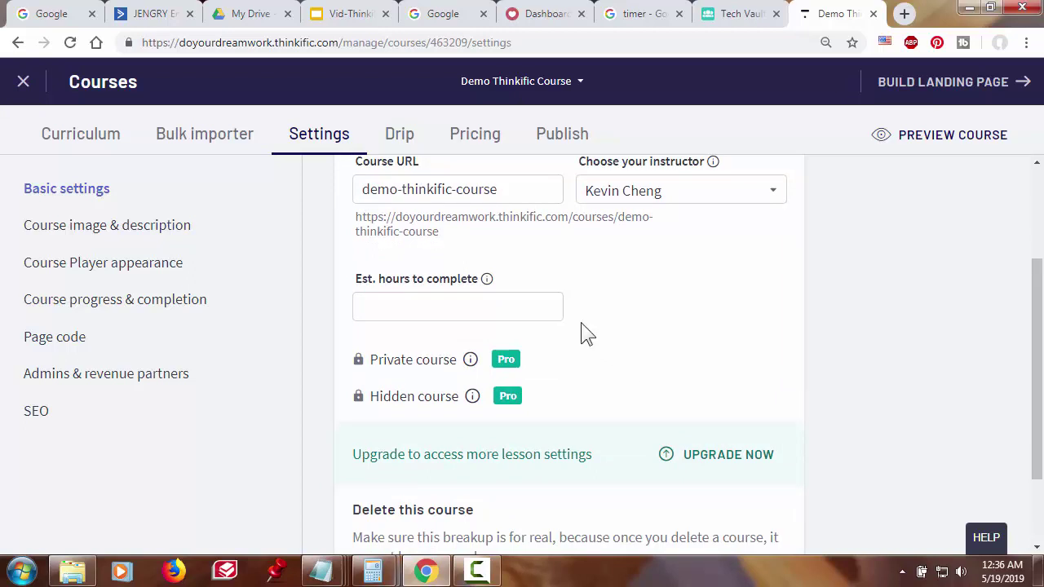
scroll(637, 351, "down", 1)
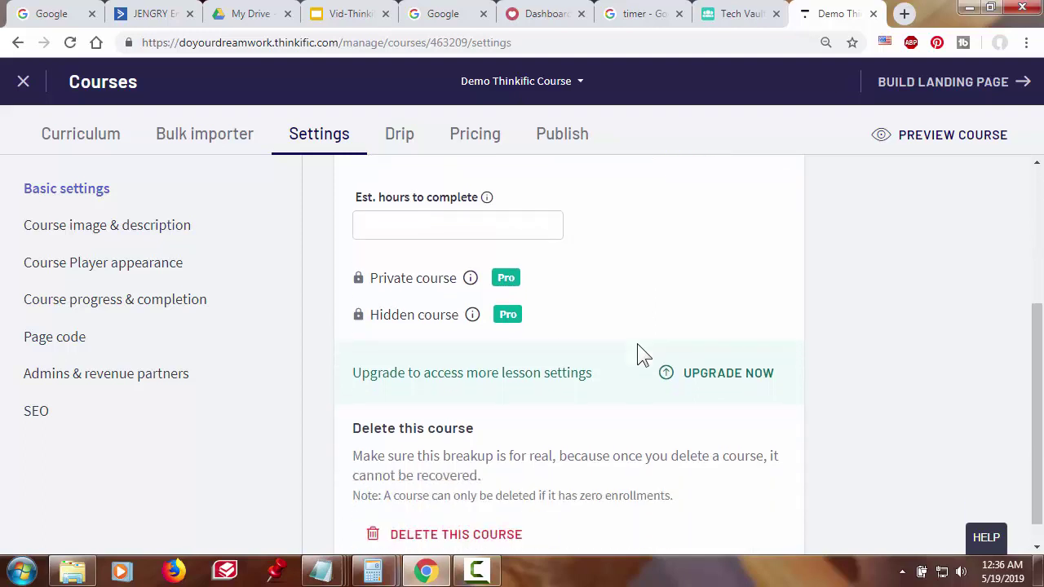
scroll(636, 420, "down", 1)
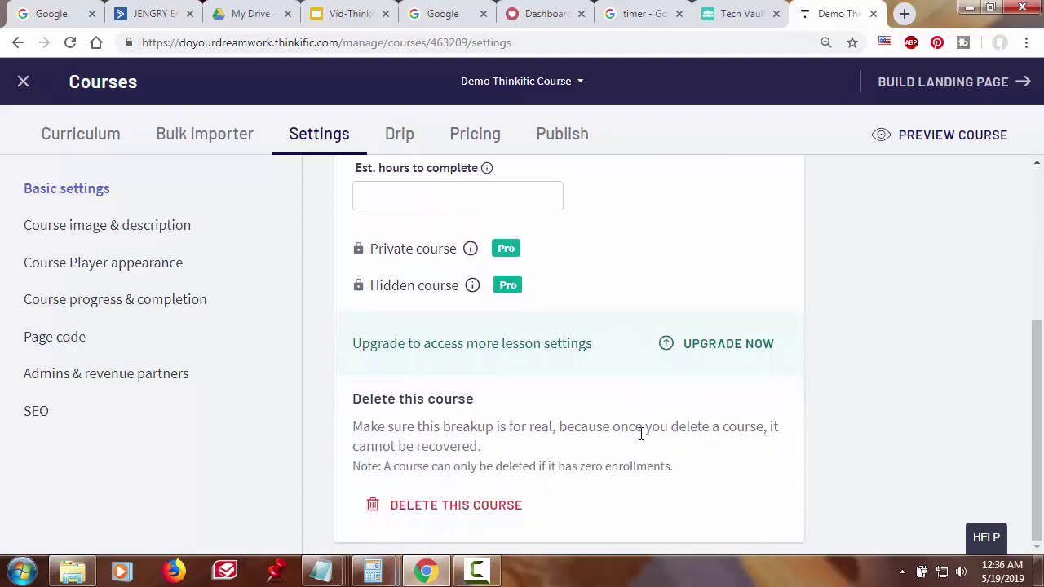
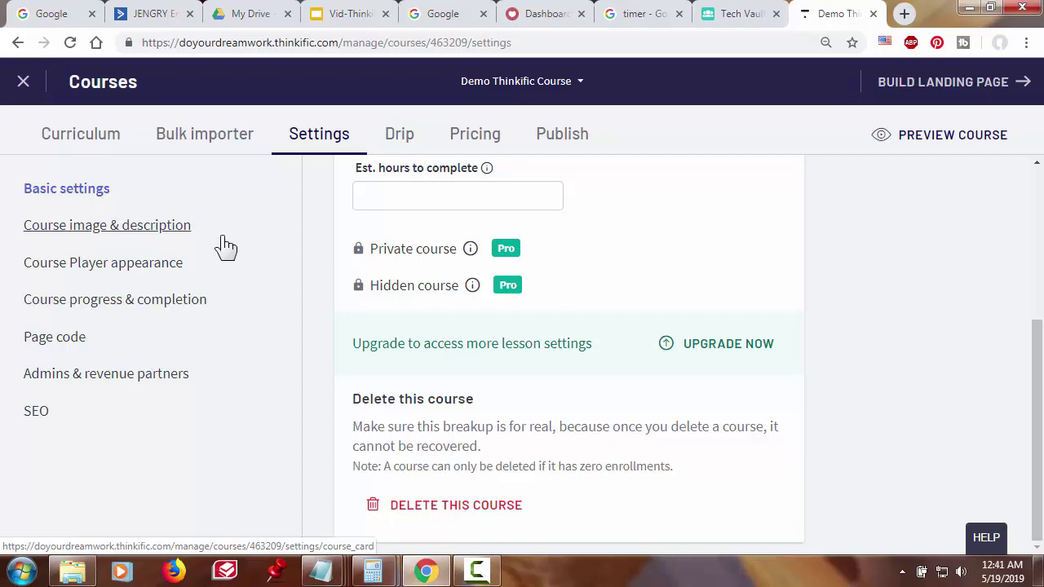
Upload laptop-1478611_640.jpg as the course image in the course image and description settings.
left_click(154, 235)
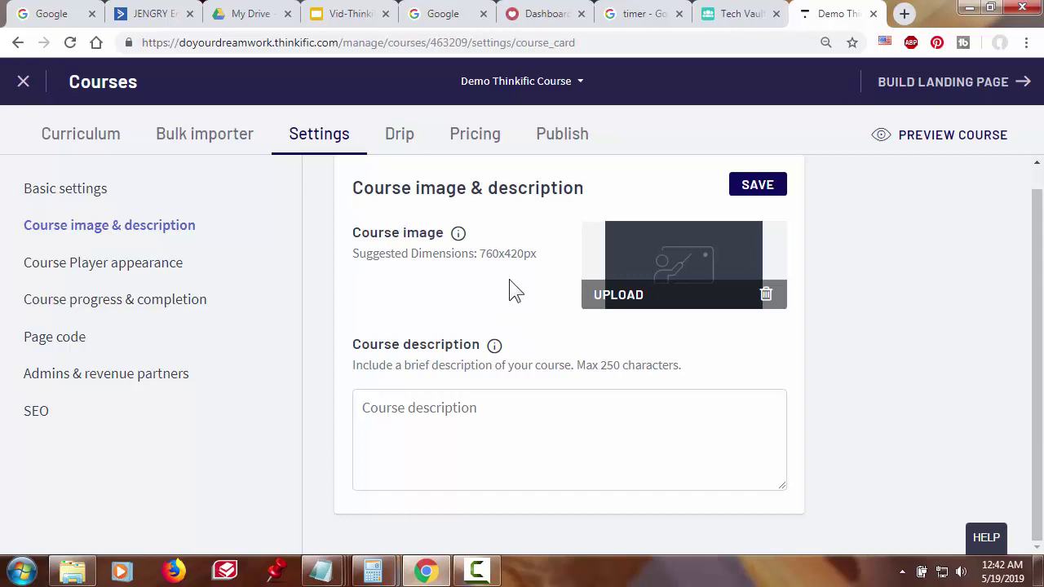
left_click(624, 301)
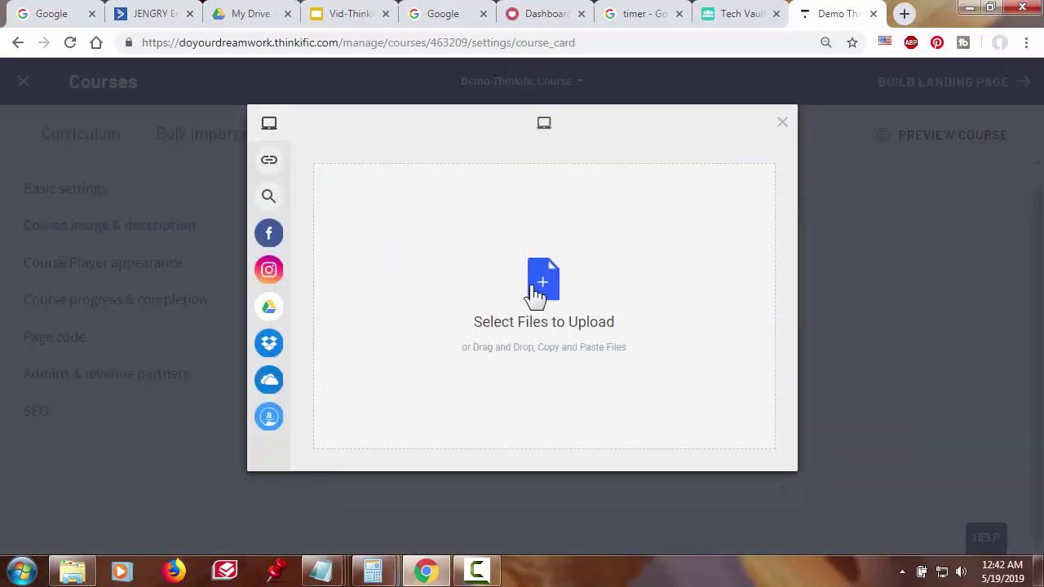
left_click(544, 283)
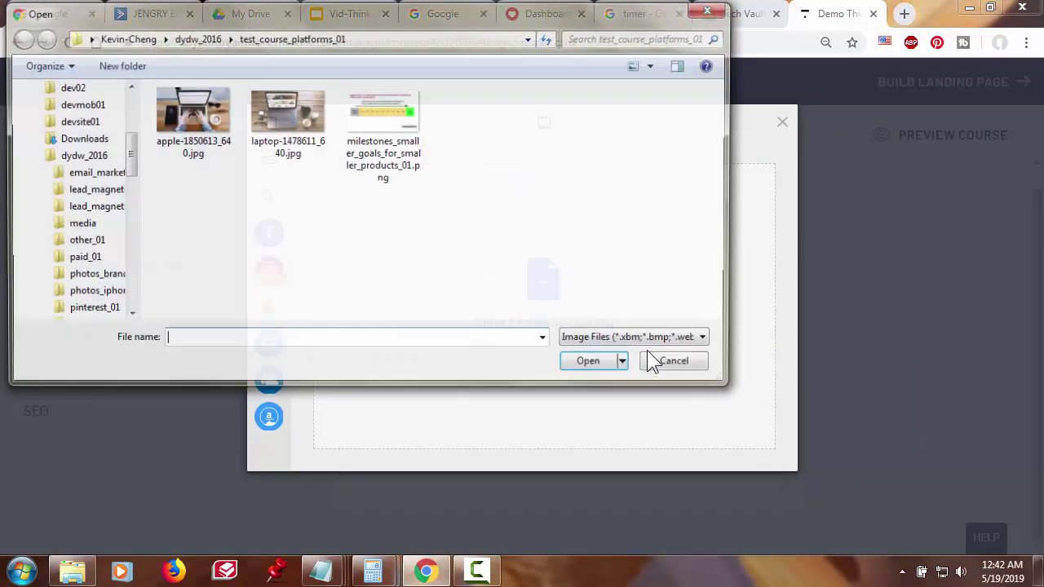
left_click(303, 114)
left_click(581, 367)
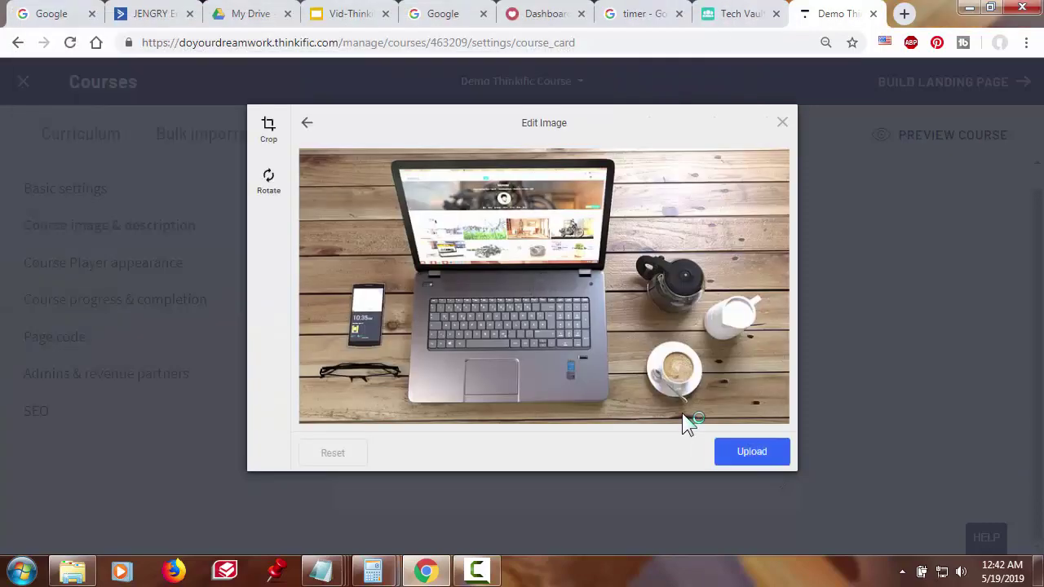
left_click(748, 456)
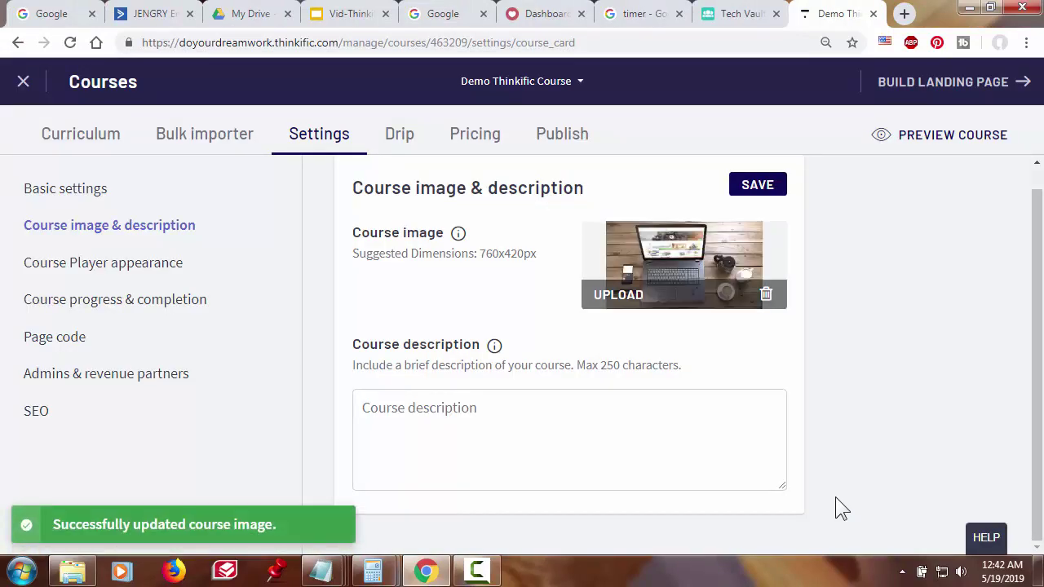
Enter "All of Life's Mysteries Answered!" as the course description below the course image.
left_click(595, 411)
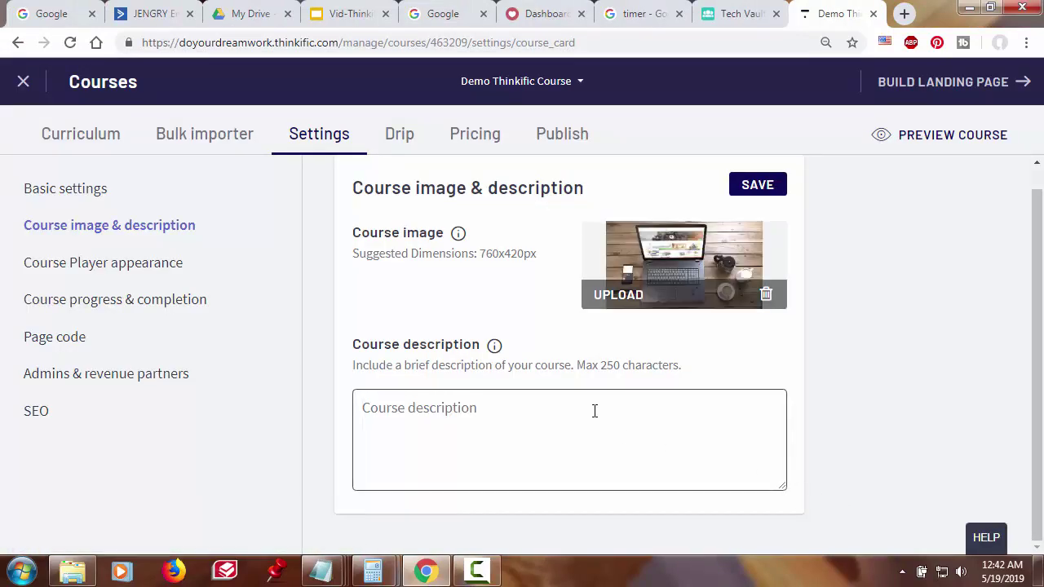
type("All o")
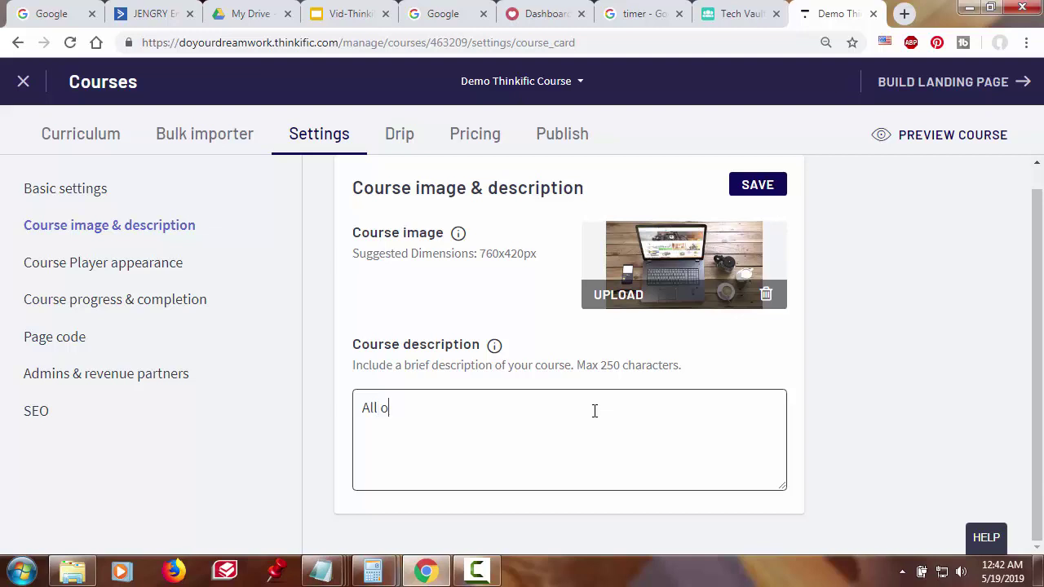
type("f Life's Mysteries ")
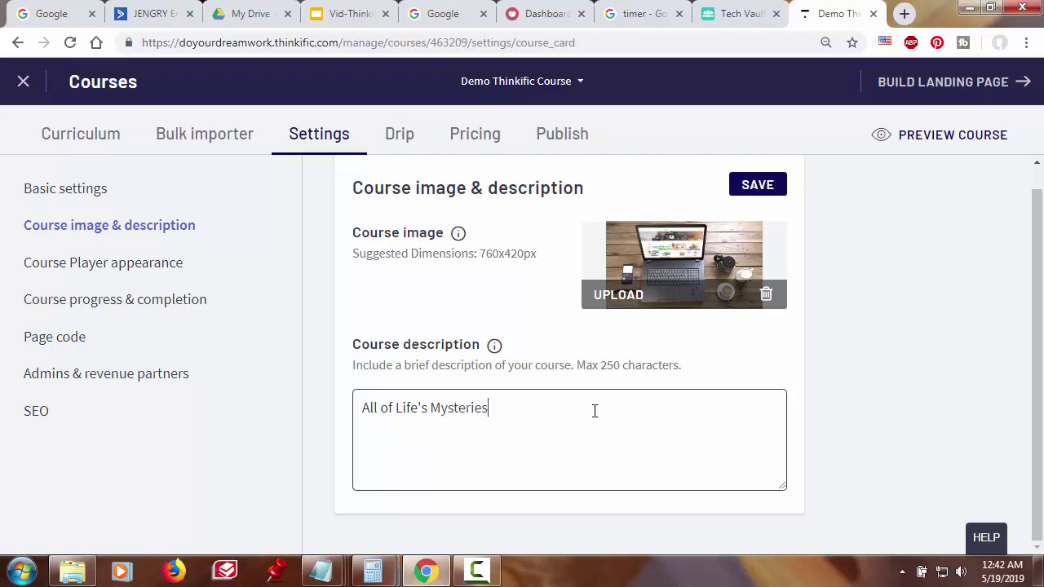
type("Answered!")
left_click(886, 313)
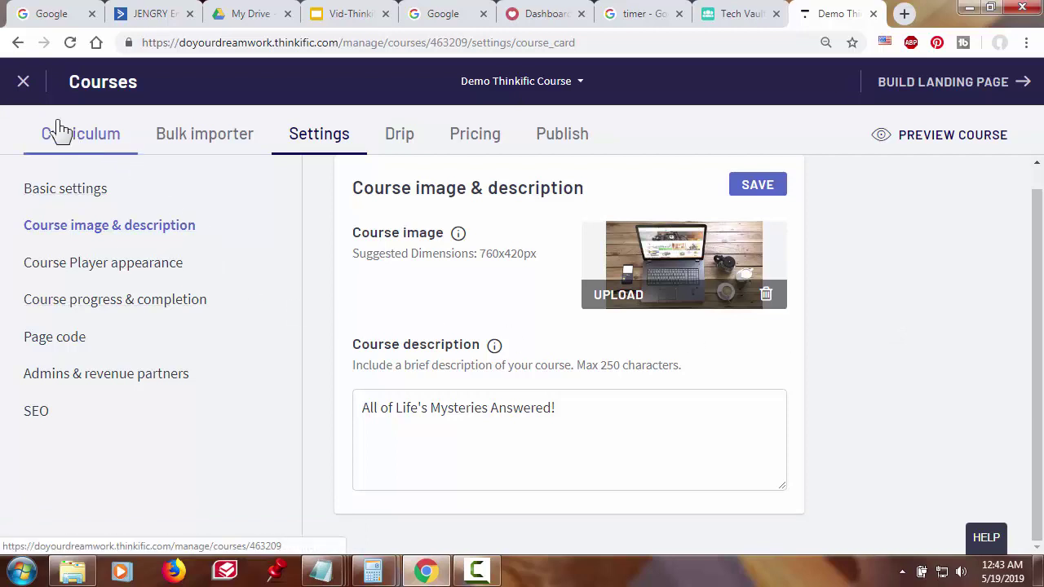
Reopen Demo Thinkific Course from the courses list and choose One-time payment as its primary pricing.
left_click(23, 81)
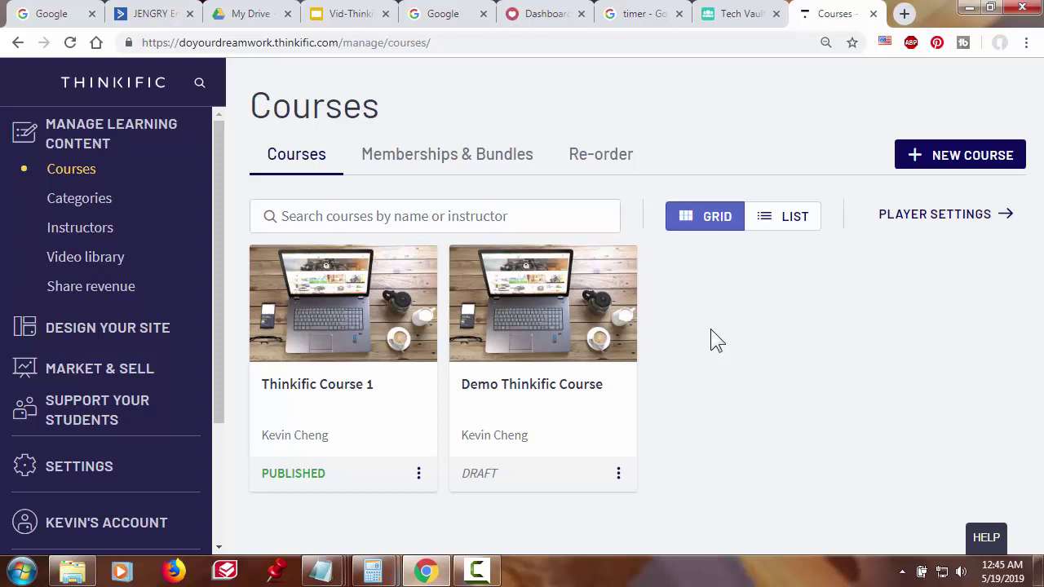
left_click(557, 390)
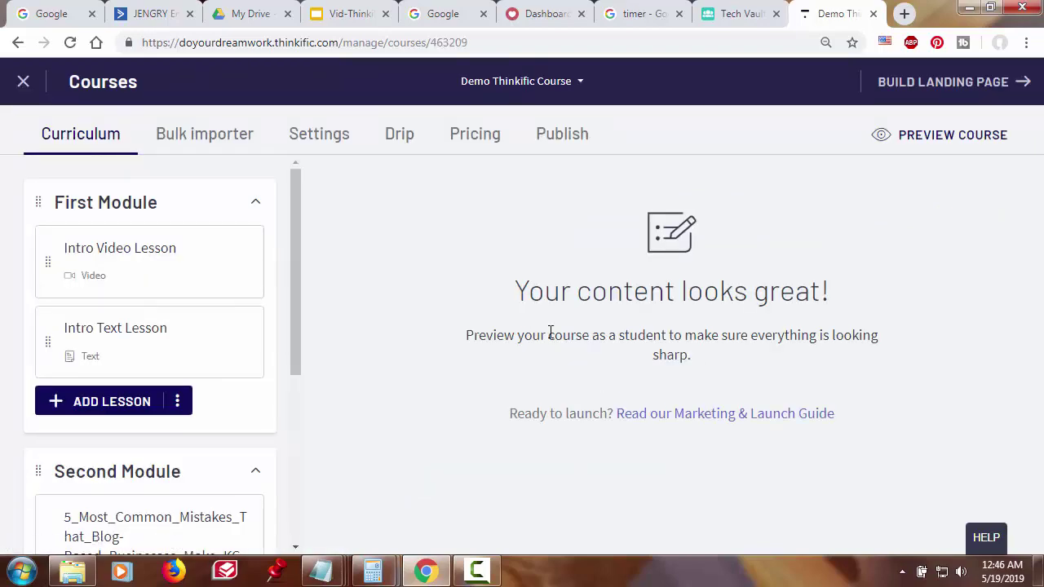
left_click(475, 133)
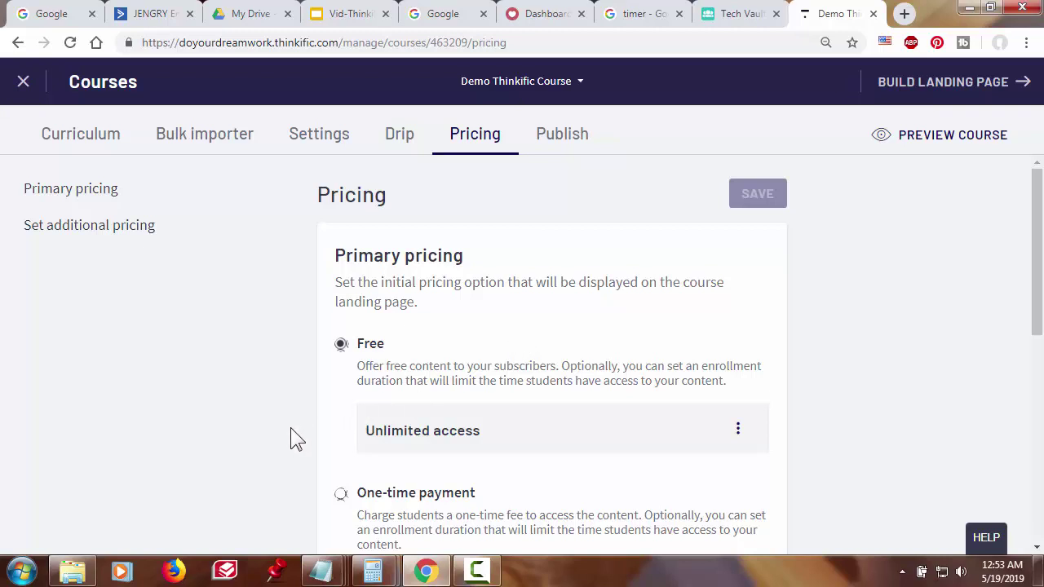
scroll(650, 480, "down", 3)
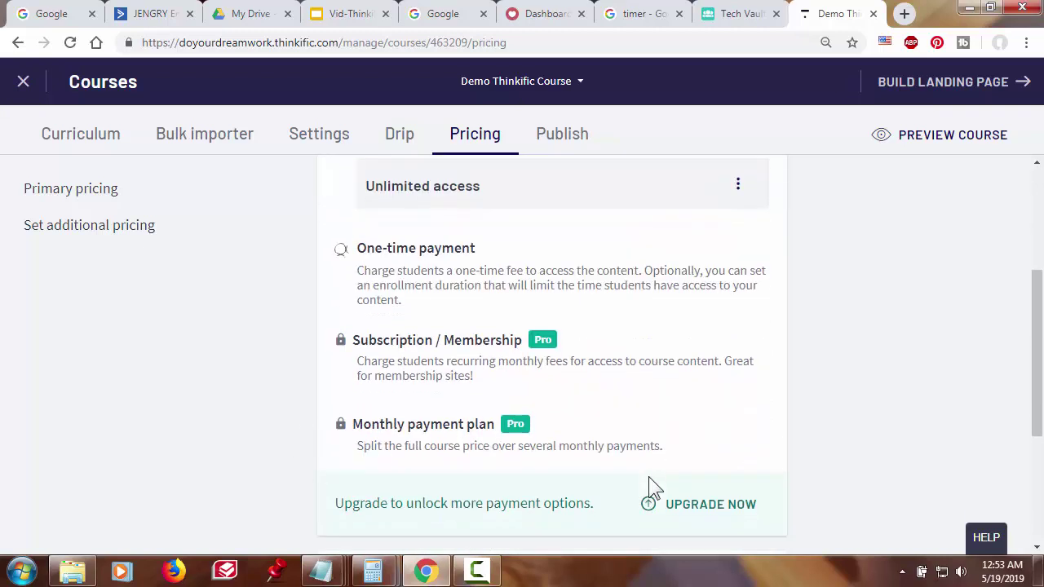
scroll(650, 480, "up", 1)
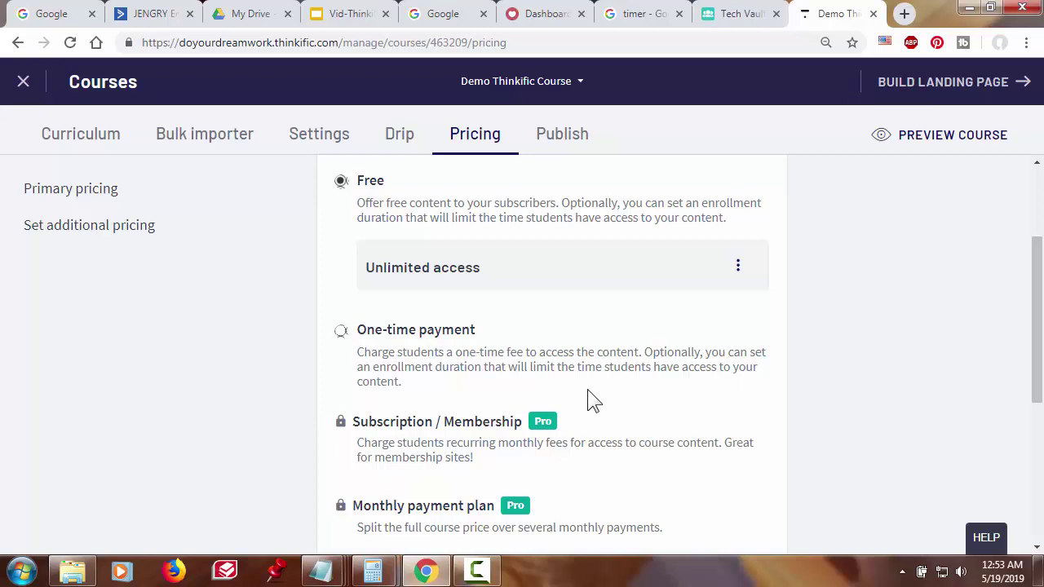
left_click(365, 346)
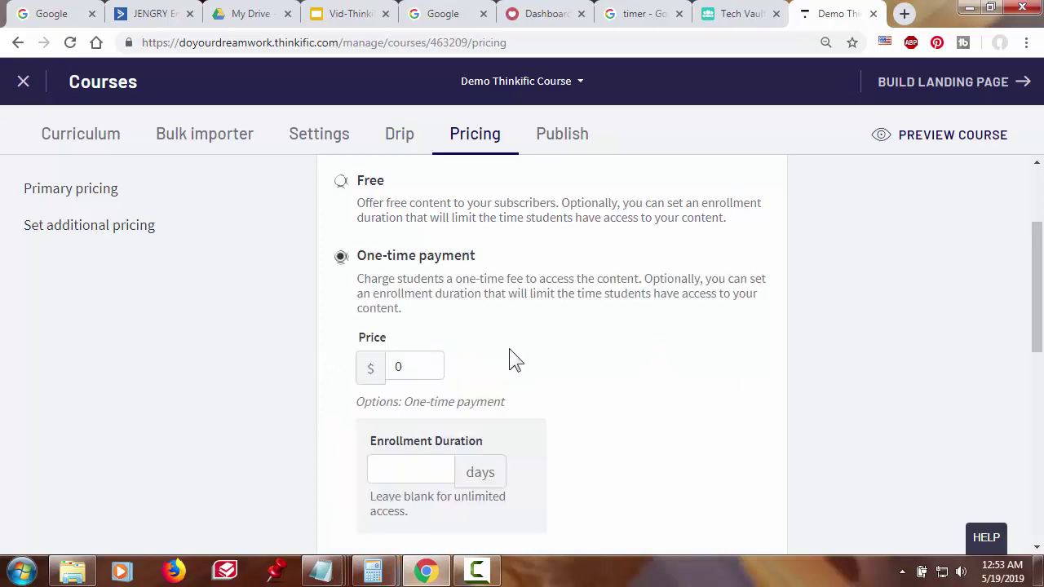
Review the one-time payment's enrollment duration, the subscription and monthly plan options, PayPal connection, and additional pricing section.
scroll(613, 343, "down", 2)
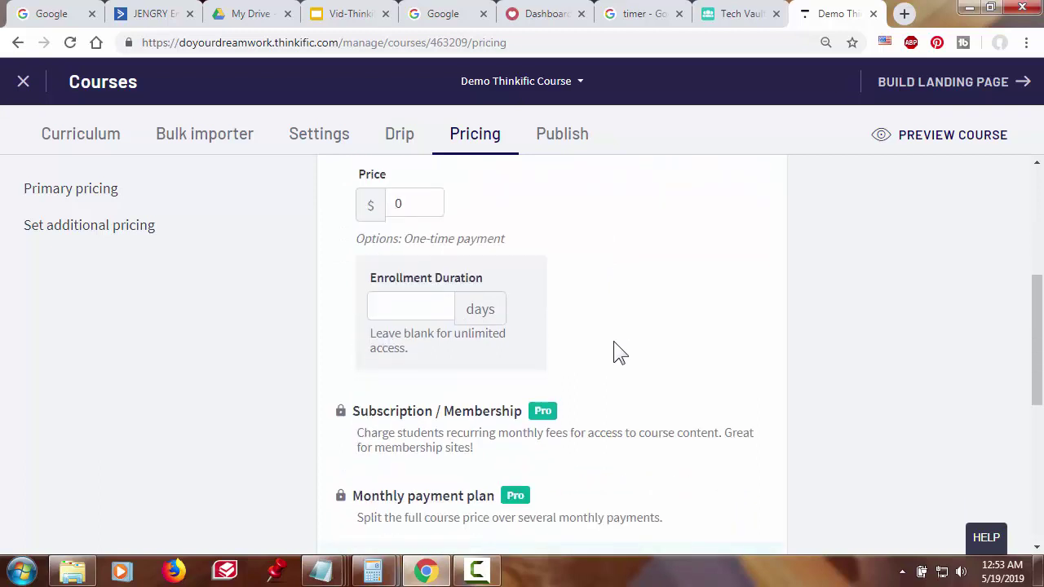
scroll(618, 352, "down", 1)
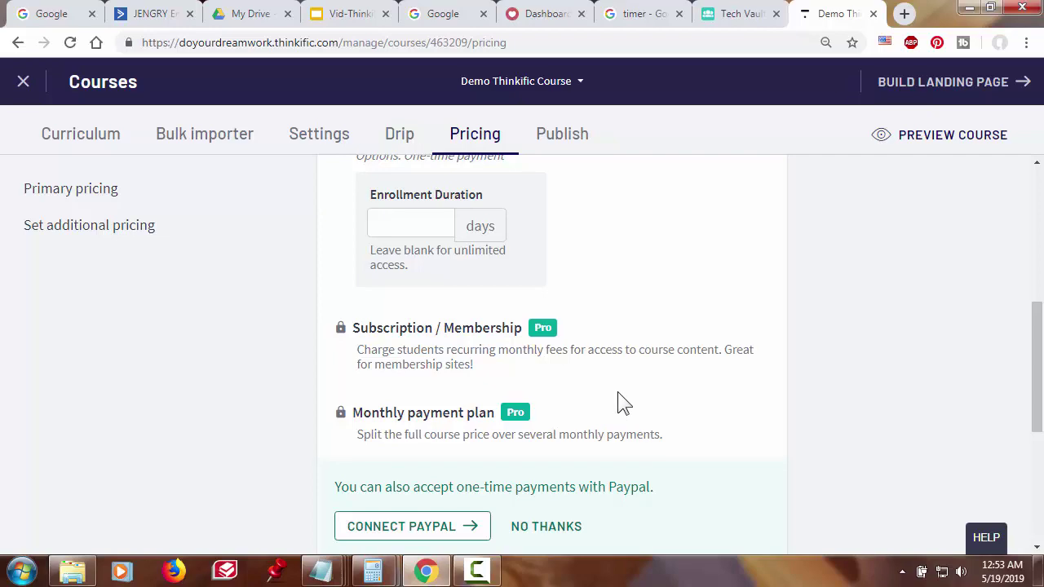
scroll(617, 391, "down", 4)
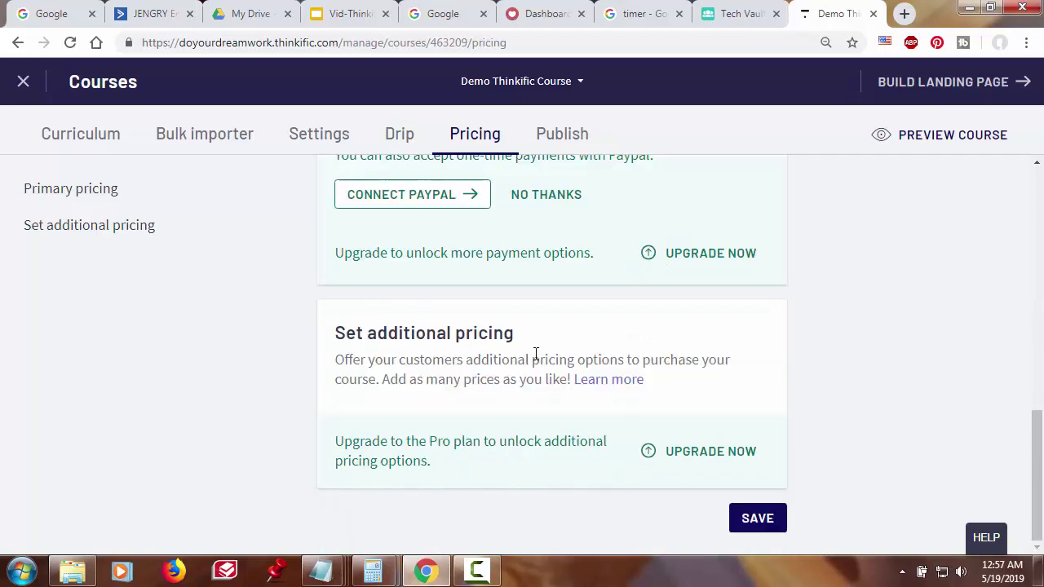
scroll(461, 307, "up", 5)
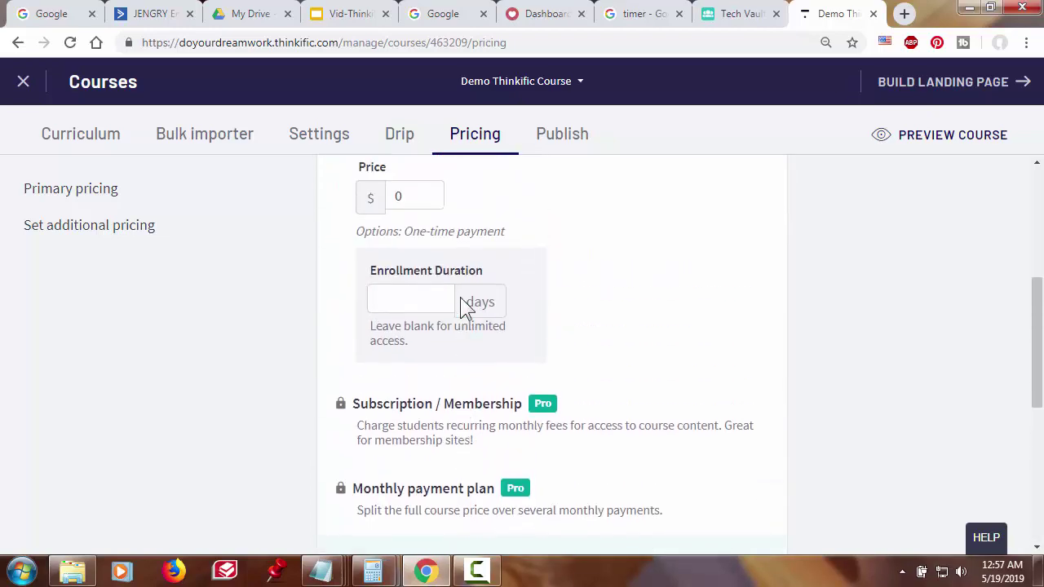
scroll(461, 298, "up", 1)
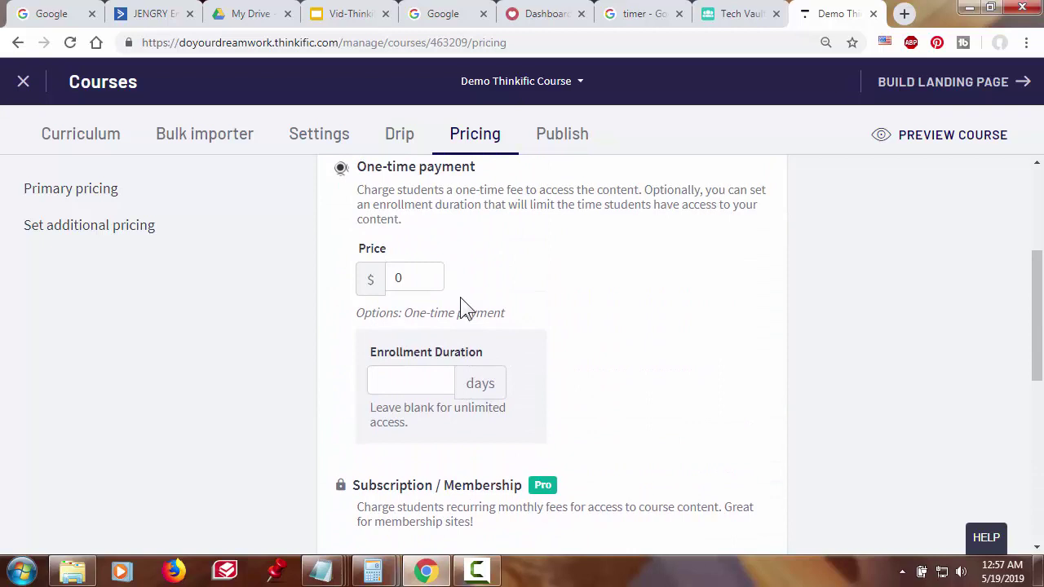
scroll(462, 308, "up", 1)
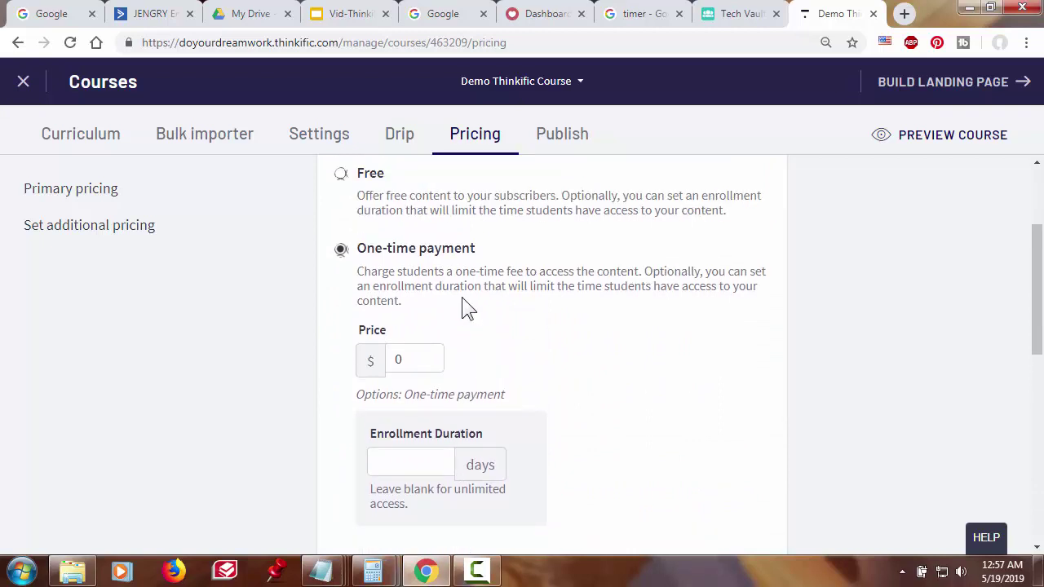
Set the one-time payment price to $97, leave the enrollment duration blank, and save the course pricing.
scroll(464, 298, "down", 1)
left_click(423, 279)
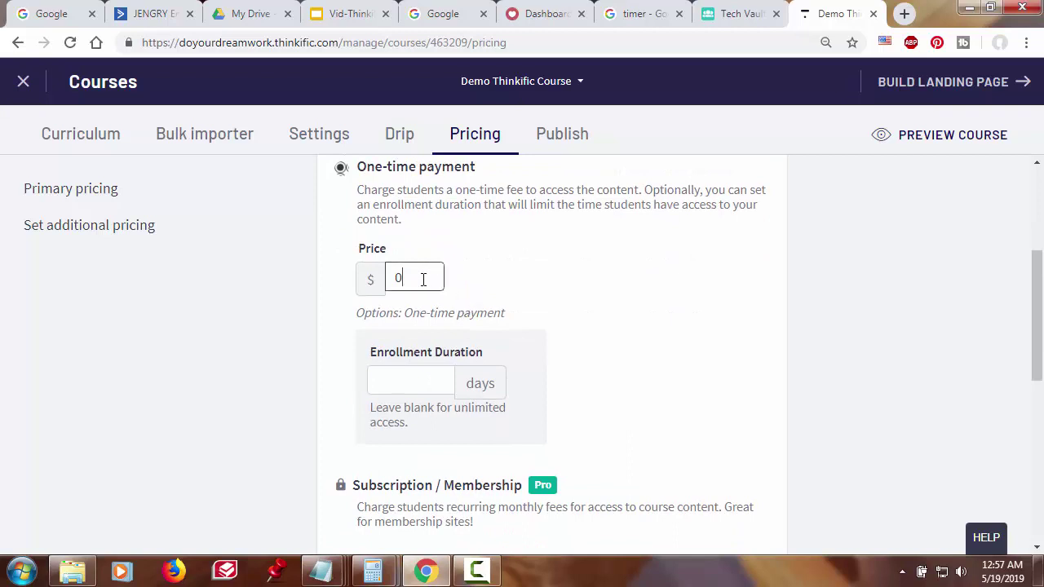
key("BackSpace")
type("97")
left_click(635, 398)
scroll(785, 432, "down", 3)
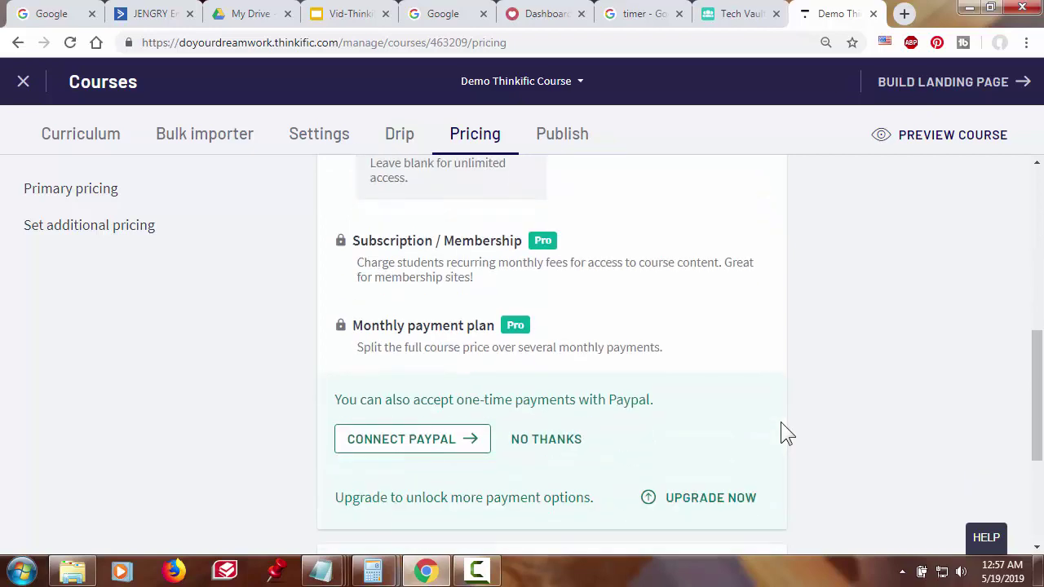
scroll(783, 431, "up", 5)
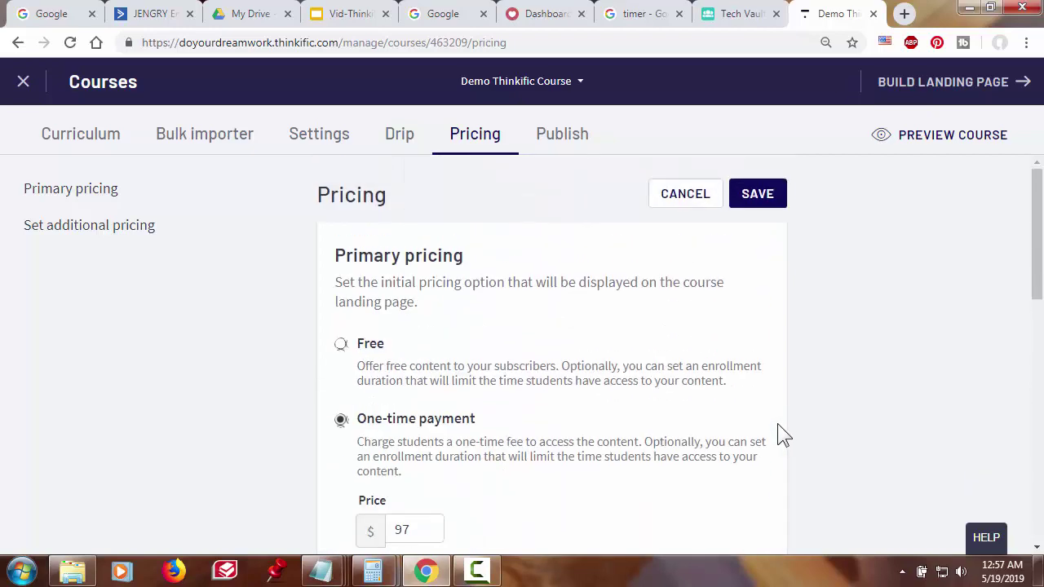
left_click(757, 198)
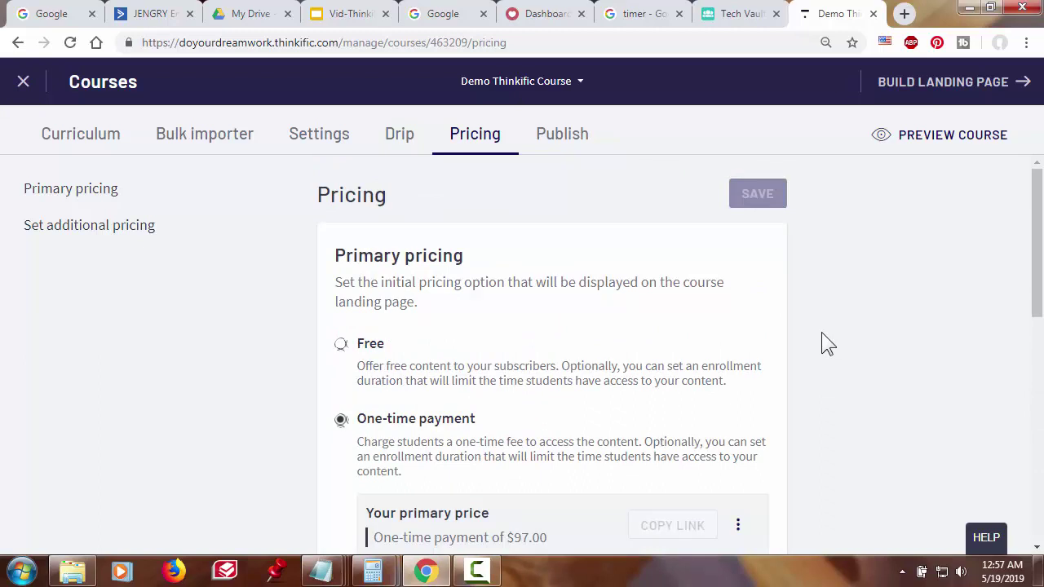
scroll(822, 334, "down", 2)
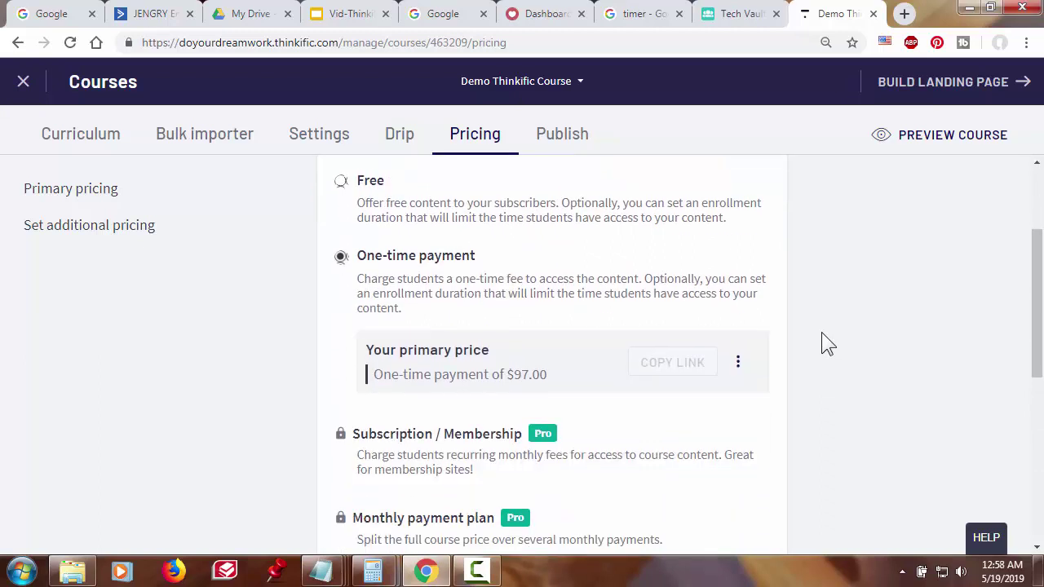